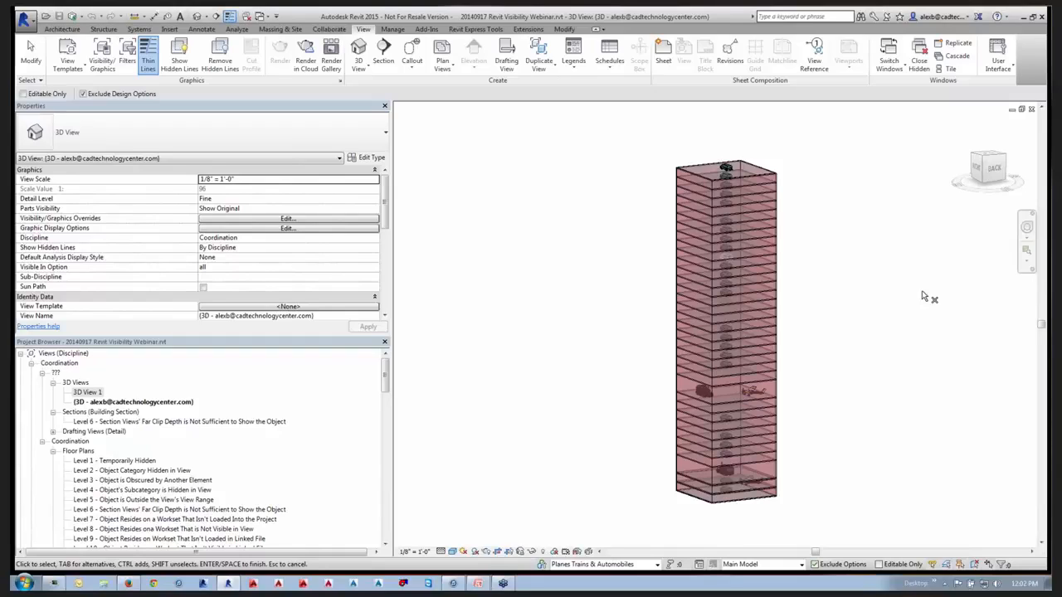
# Open the Level 1 - Temporarily Hidden floor plan and inspect its hidden van in Reveal Hidden Elements mode.
pyautogui.hotkey('ctrl', 'Tab')
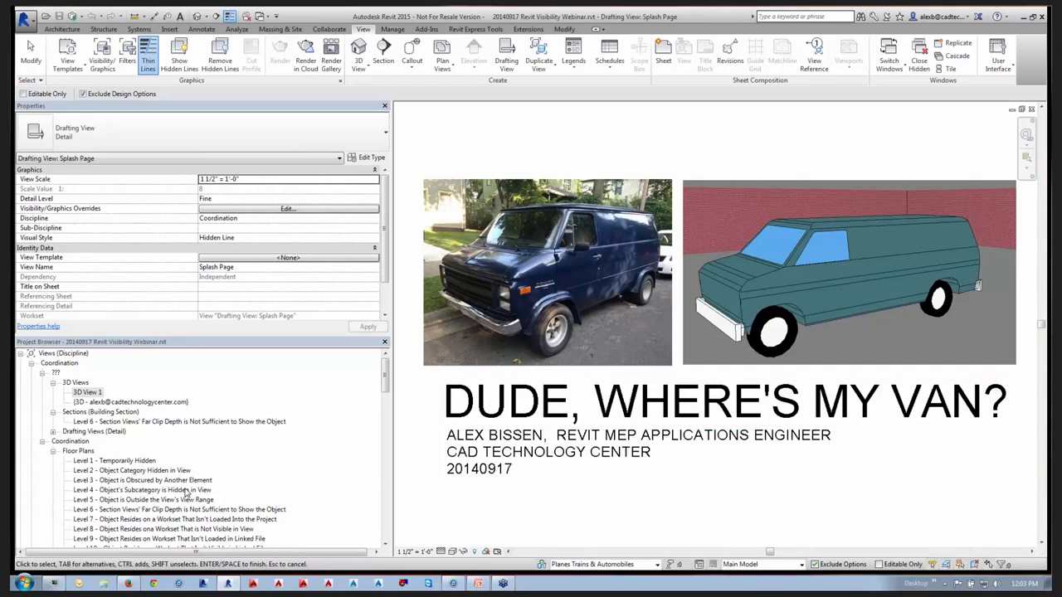
pyautogui.doubleClick(120, 462)
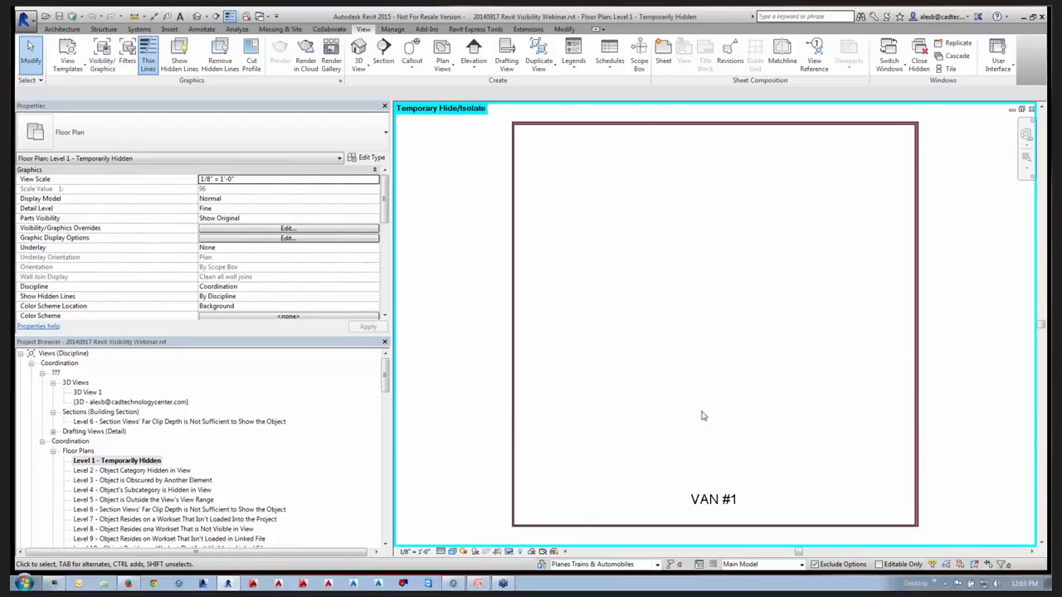
pyautogui.click(520, 551)
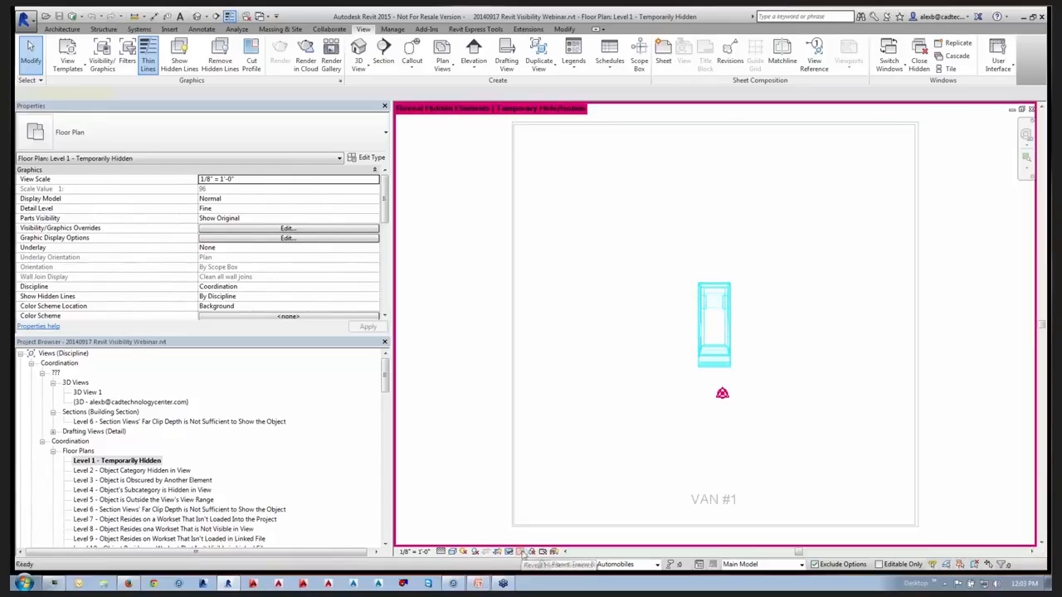
pyautogui.click(722, 362)
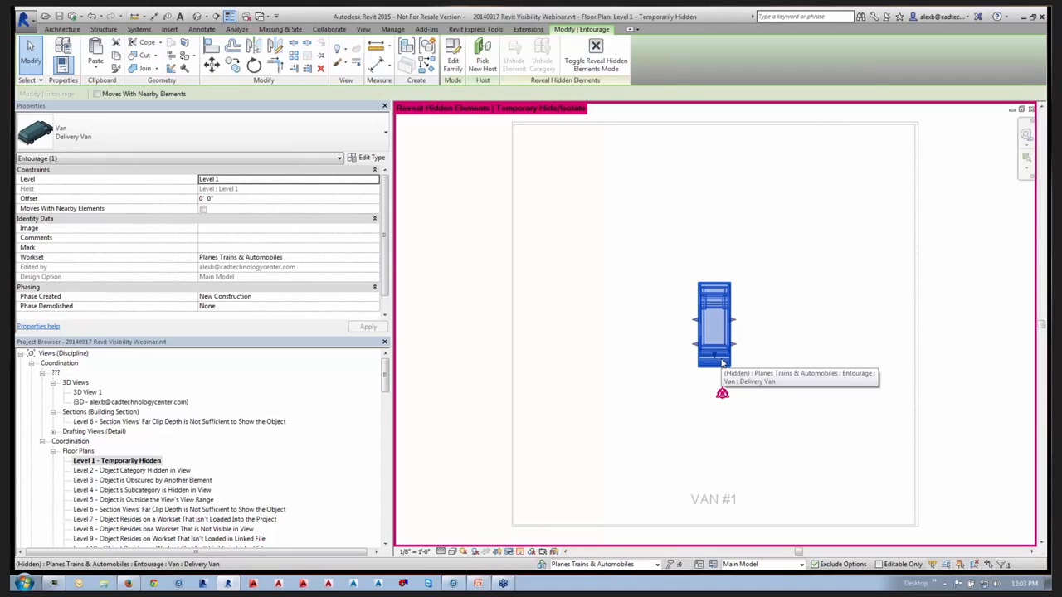
pyautogui.click(599, 53)
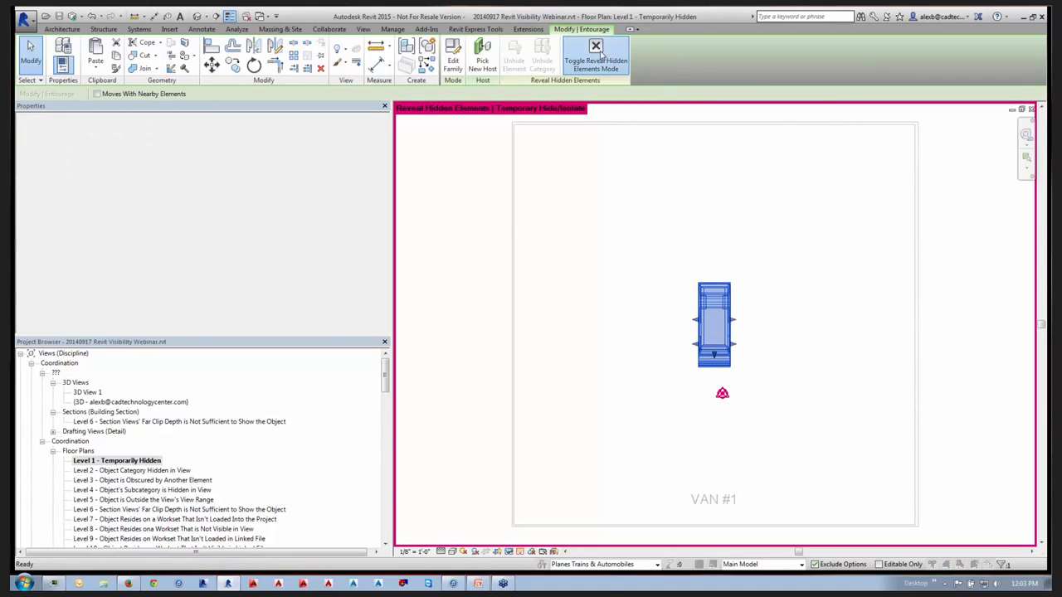
pyautogui.click(602, 339)
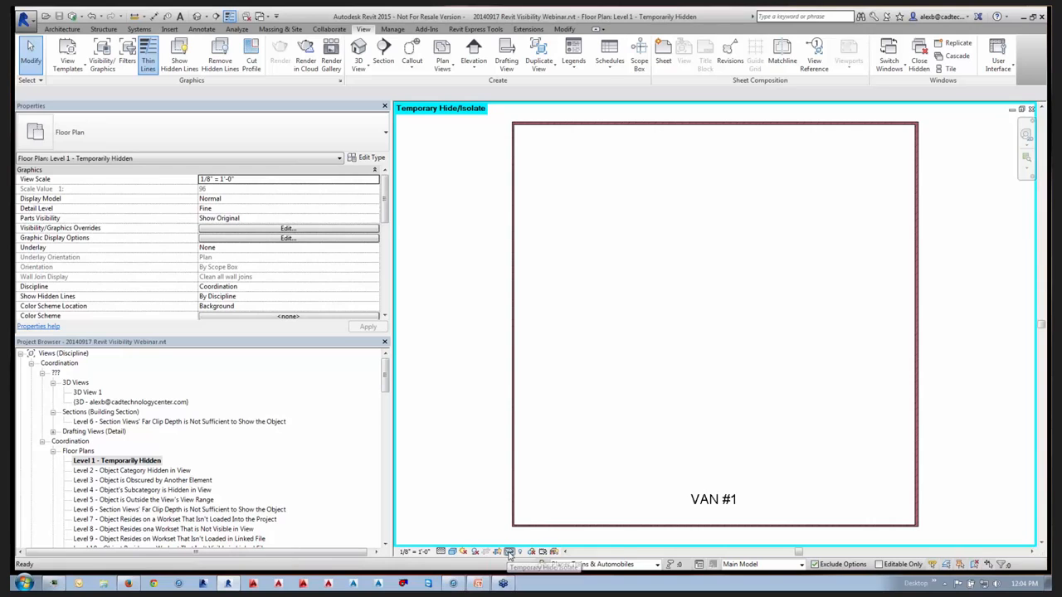
# Reset the temporary hide/isolate in the Level 1 floor plan and check that the van can be selected.
pyautogui.click(509, 552)
pyautogui.click(558, 540)
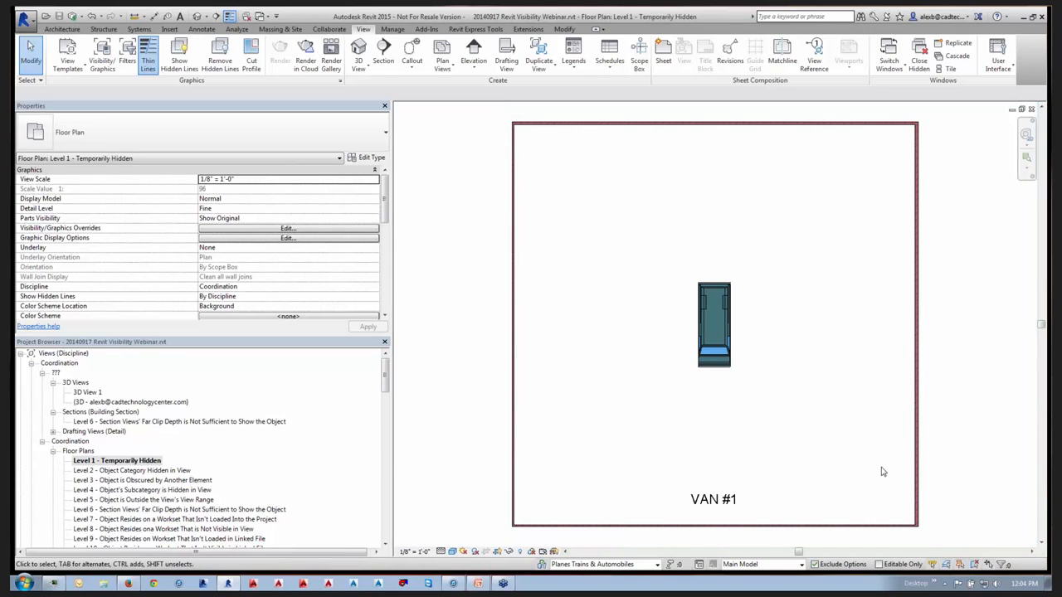
pyautogui.click(712, 361)
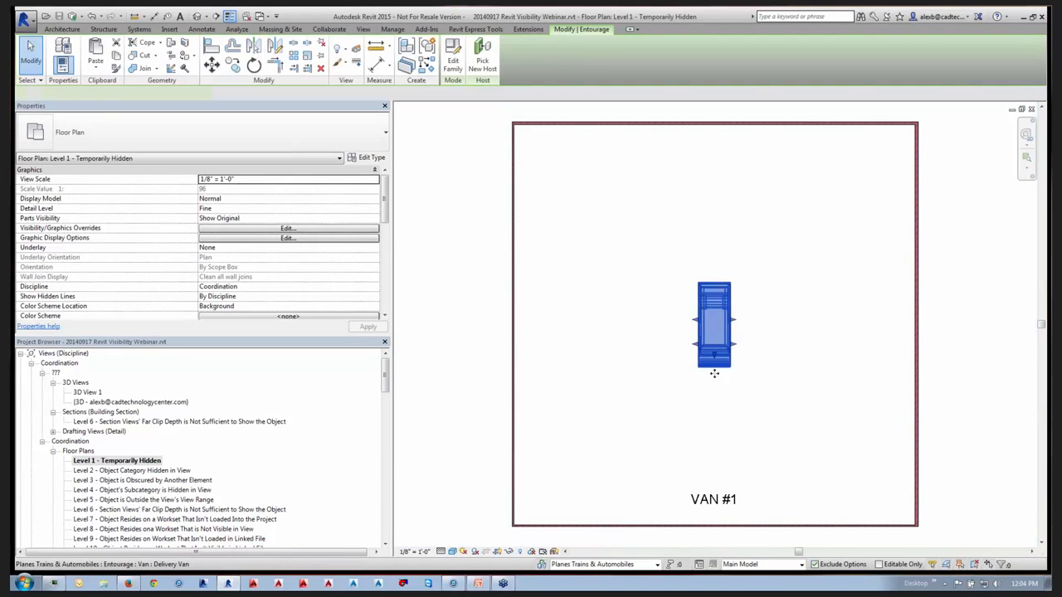
pyautogui.click(659, 403)
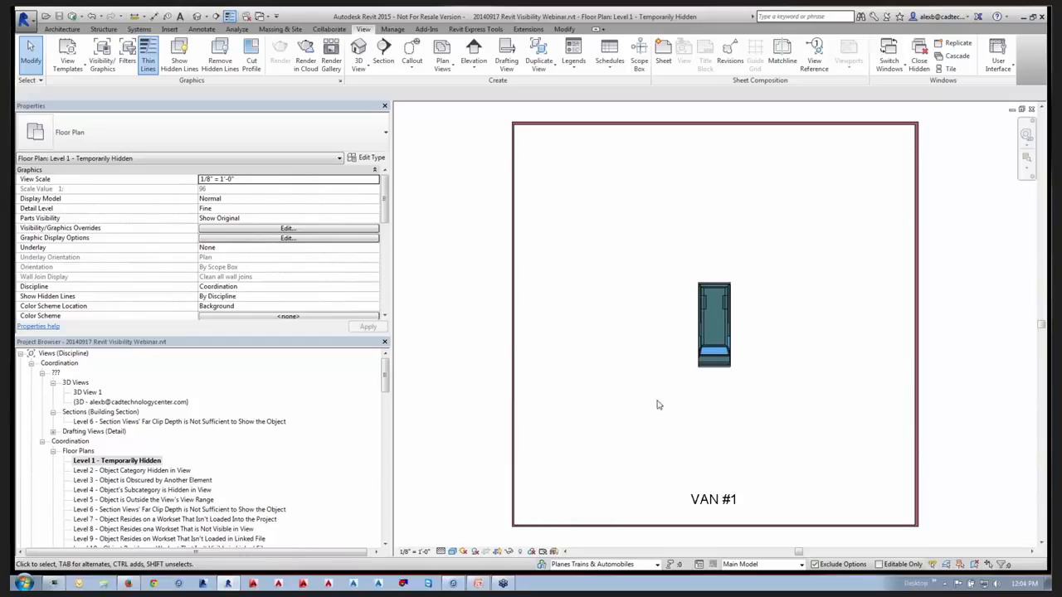
# Open the Level 2 - Object Category Hidden in View floor plan and unhide the van's category using Reveal Hidden Elements.
pyautogui.doubleClick(153, 470)
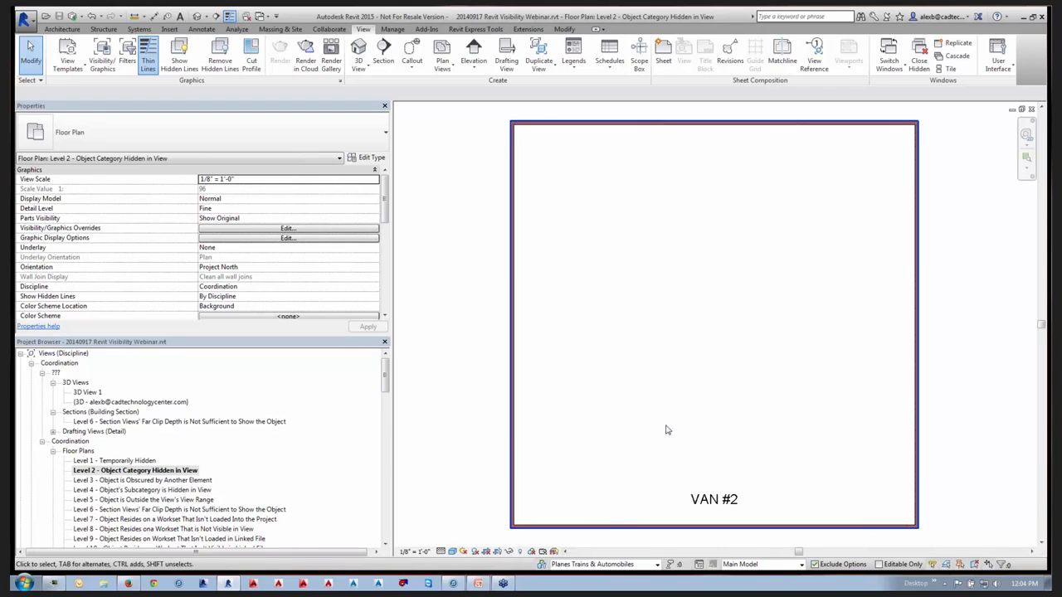
pyautogui.click(531, 552)
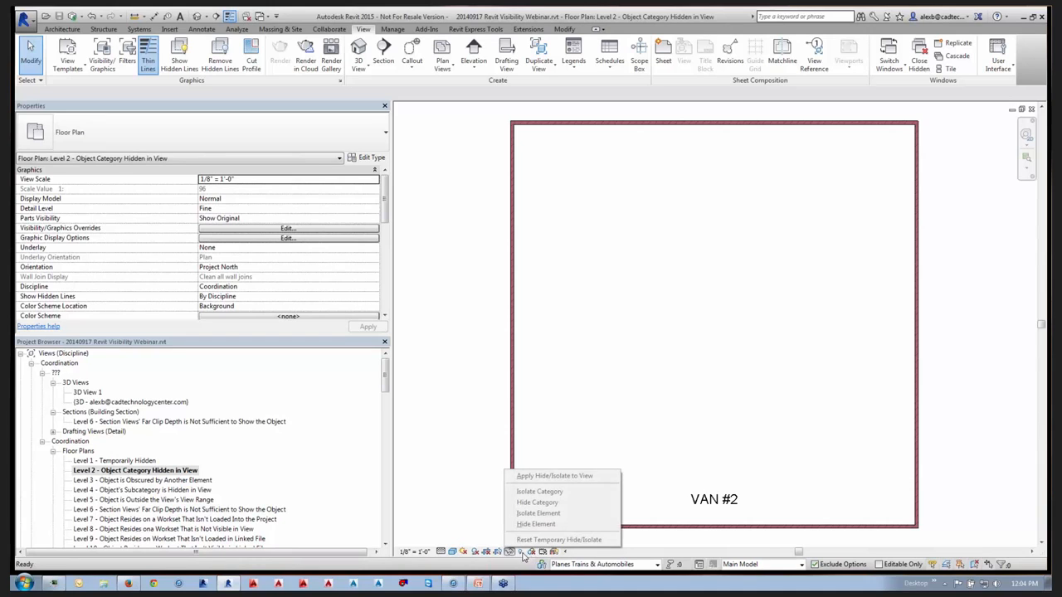
pyautogui.click(543, 551)
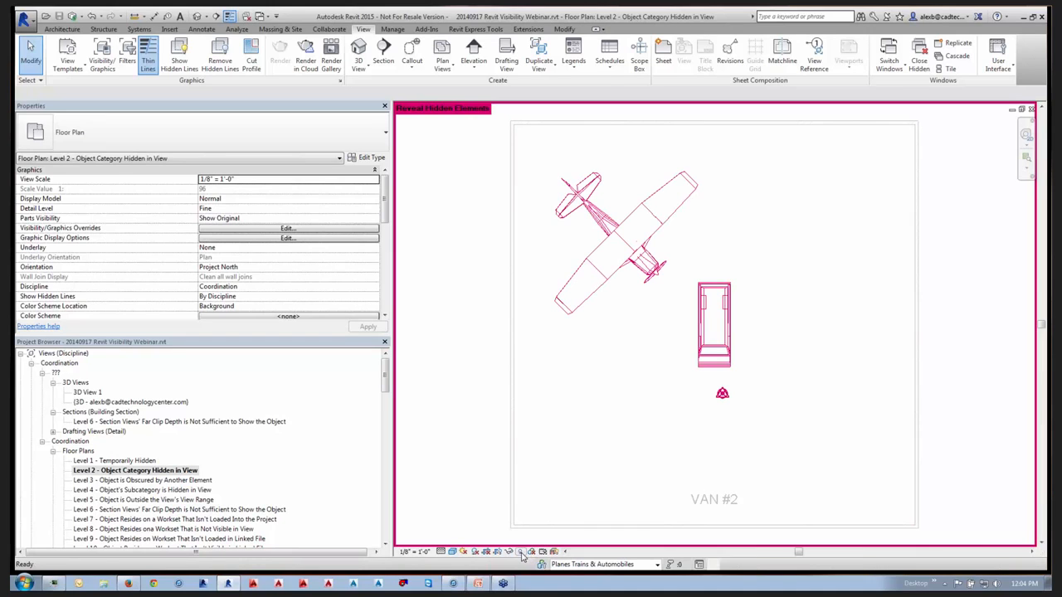
pyautogui.click(707, 369)
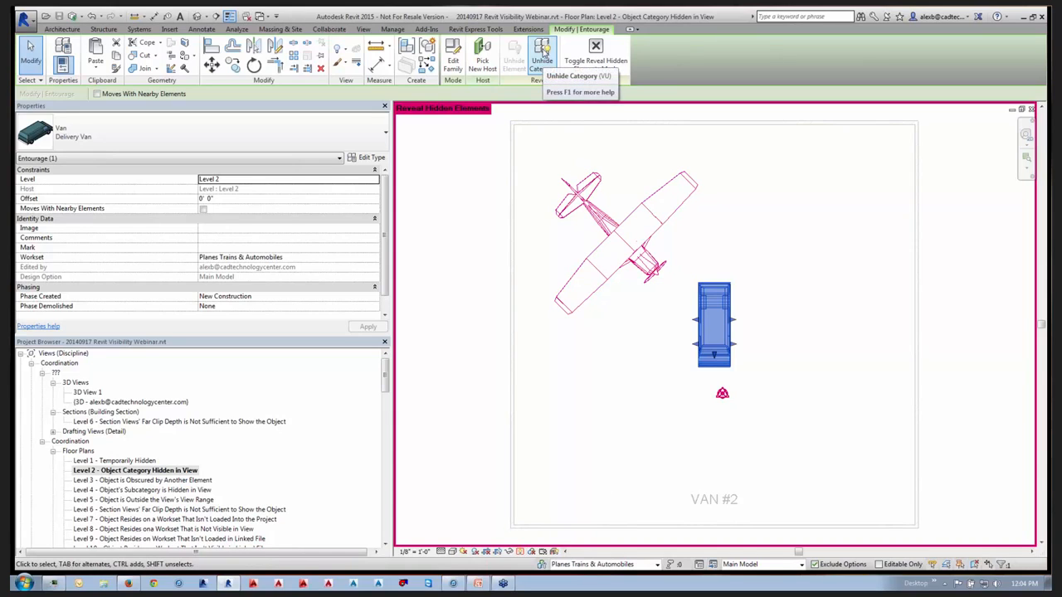
pyautogui.click(544, 58)
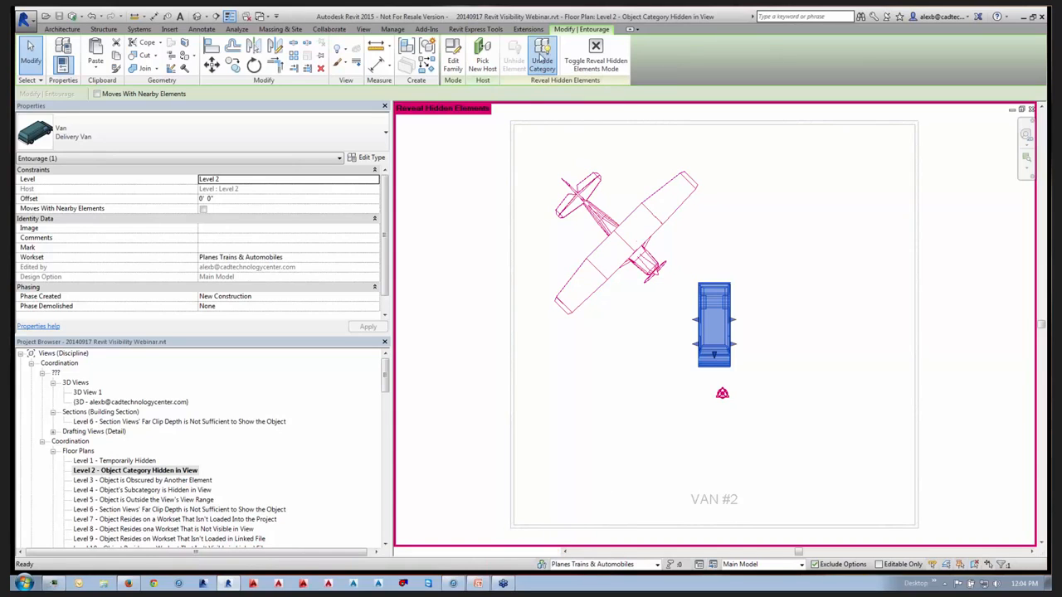
pyautogui.click(596, 50)
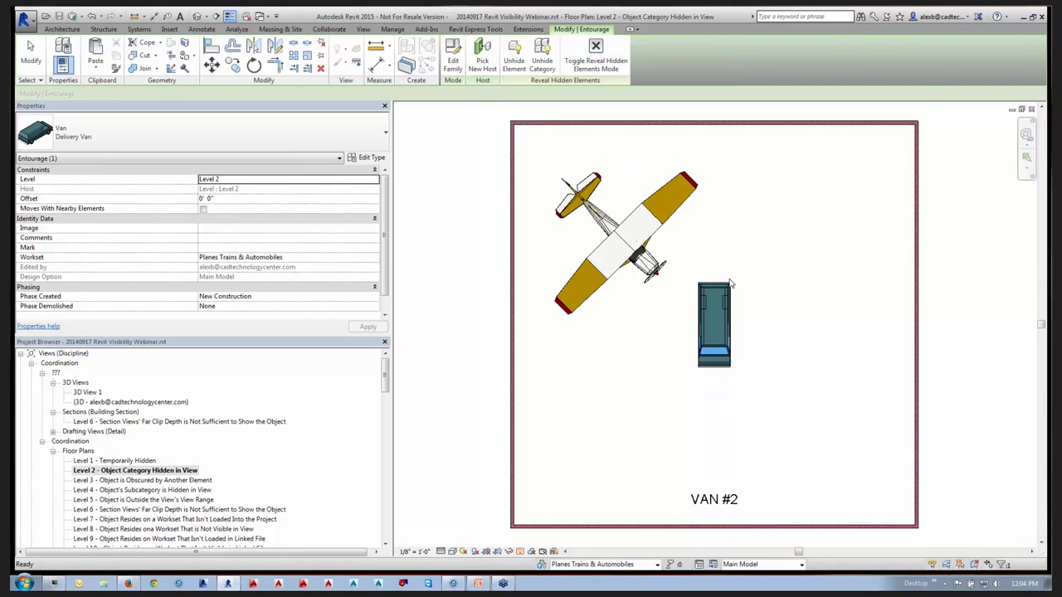
pyautogui.click(633, 363)
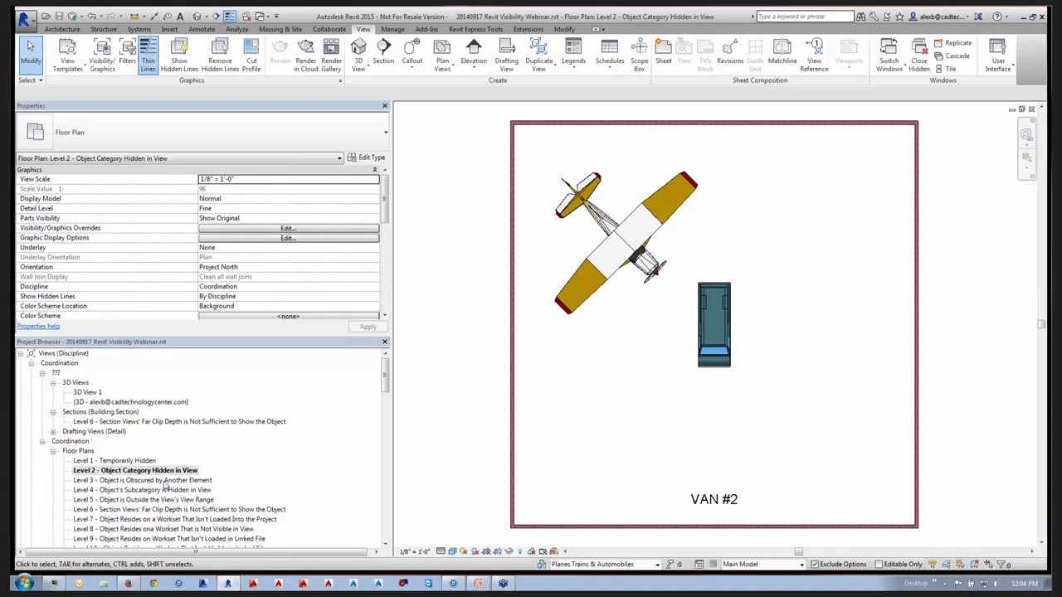
# In the Level 3 - Object is Obscured by Another Element floor plan, move the steam engine sideways to clear the van beneath it.
pyautogui.doubleClick(190, 481)
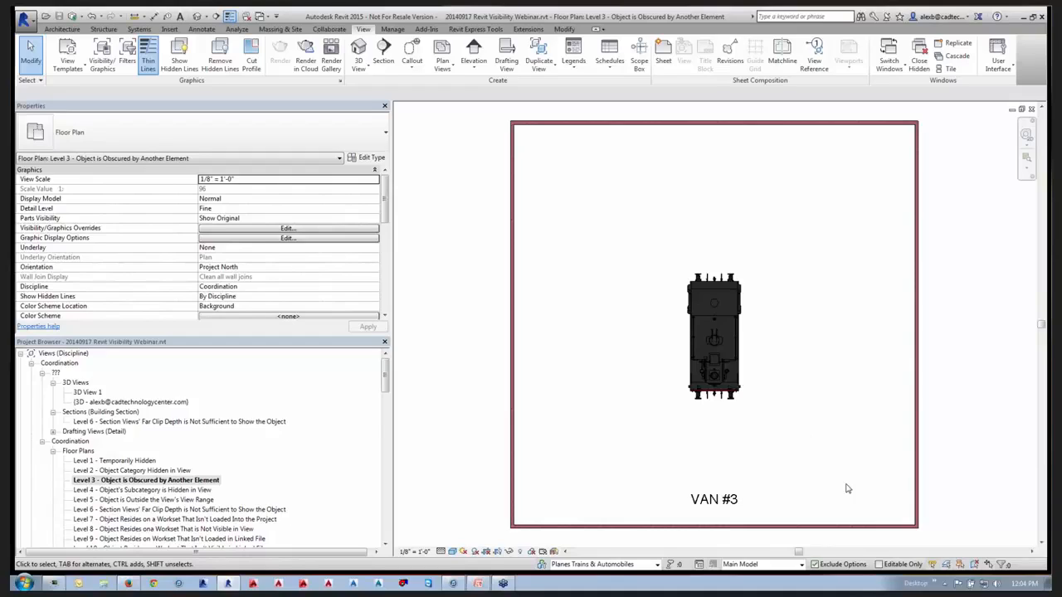
pyautogui.click(728, 397)
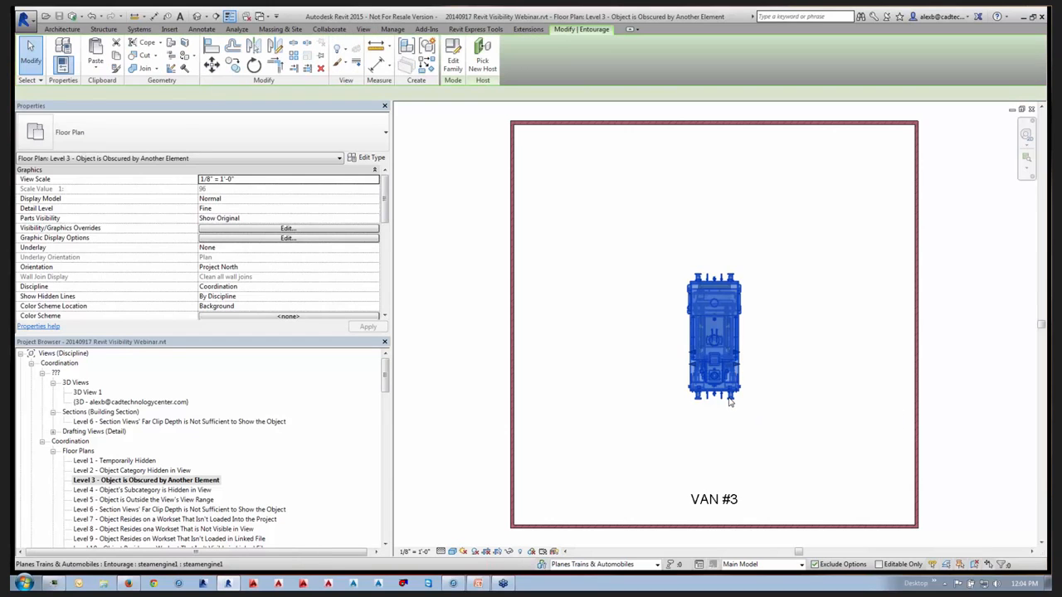
pyautogui.click(707, 421)
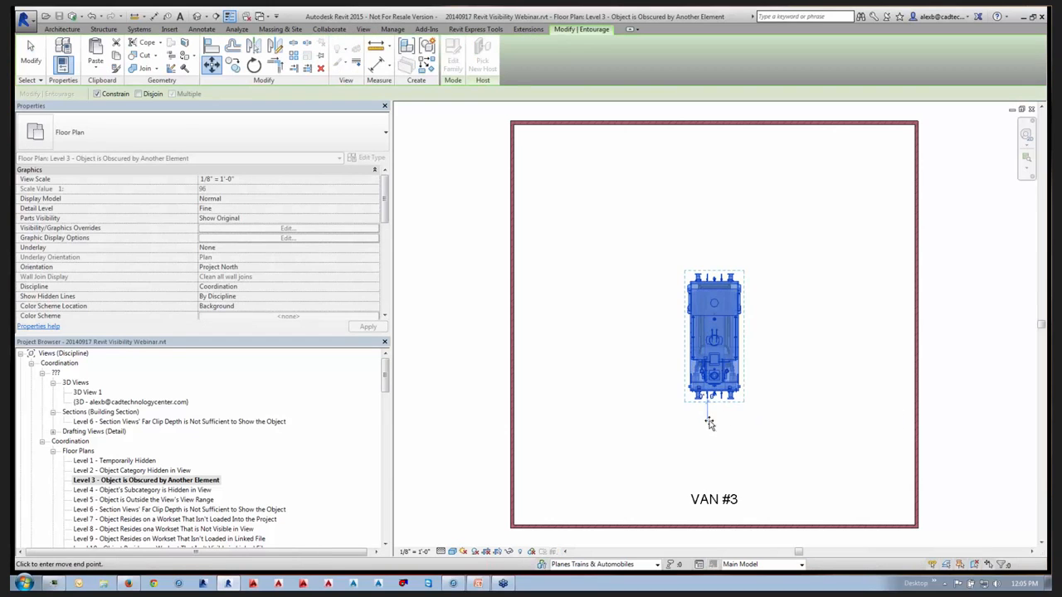
pyautogui.click(801, 424)
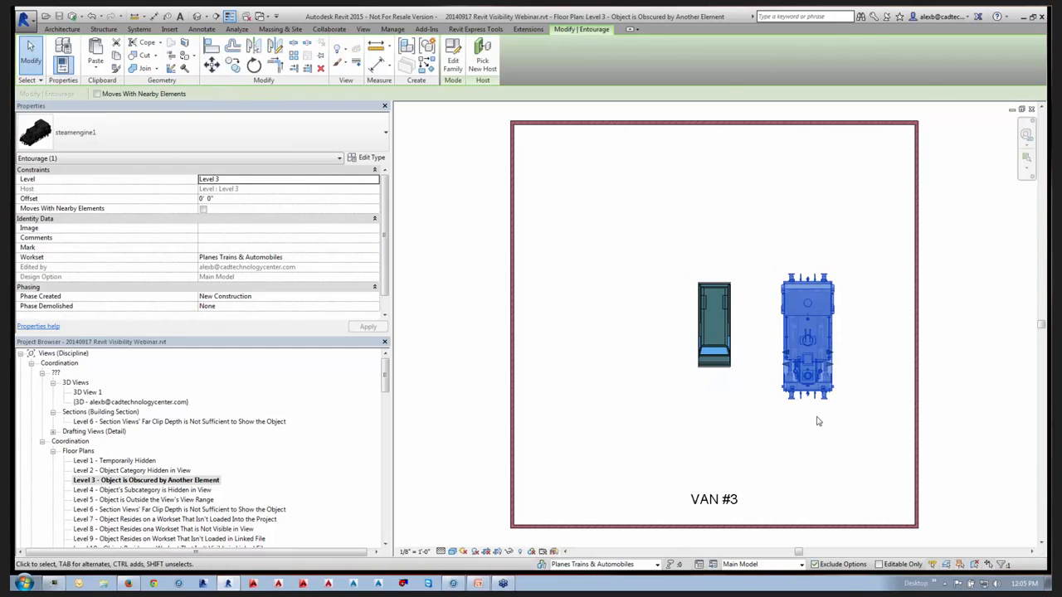
pyautogui.click(635, 291)
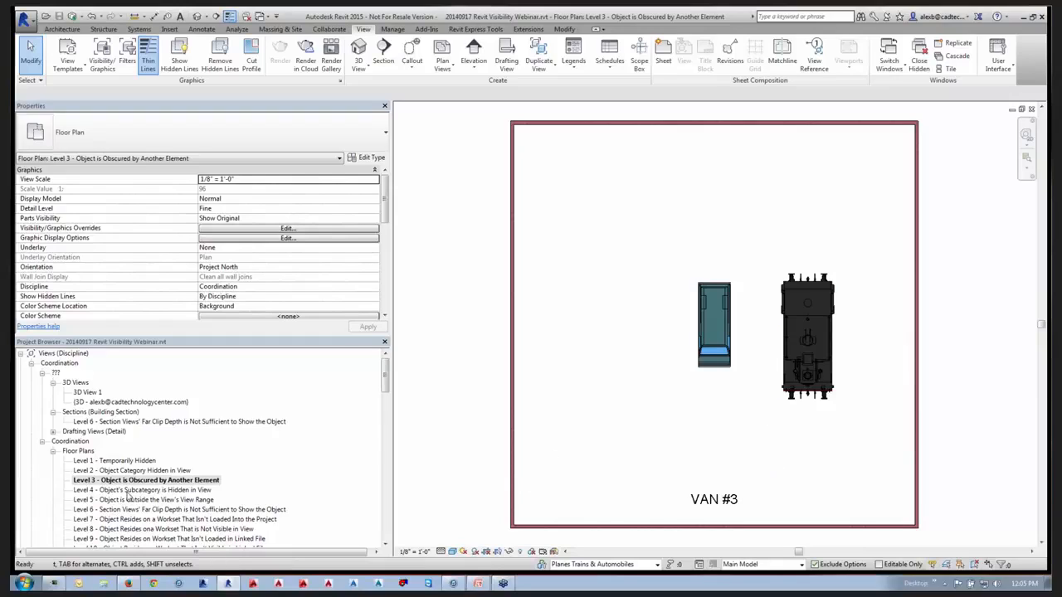
# For the Level 4 - Object's Subcategory is Hidden in View plan, list the Visibility/Graphics model categories of all disciplines, adding Structure, Mechanical, Electrical and Piping.
pyautogui.doubleClick(120, 490)
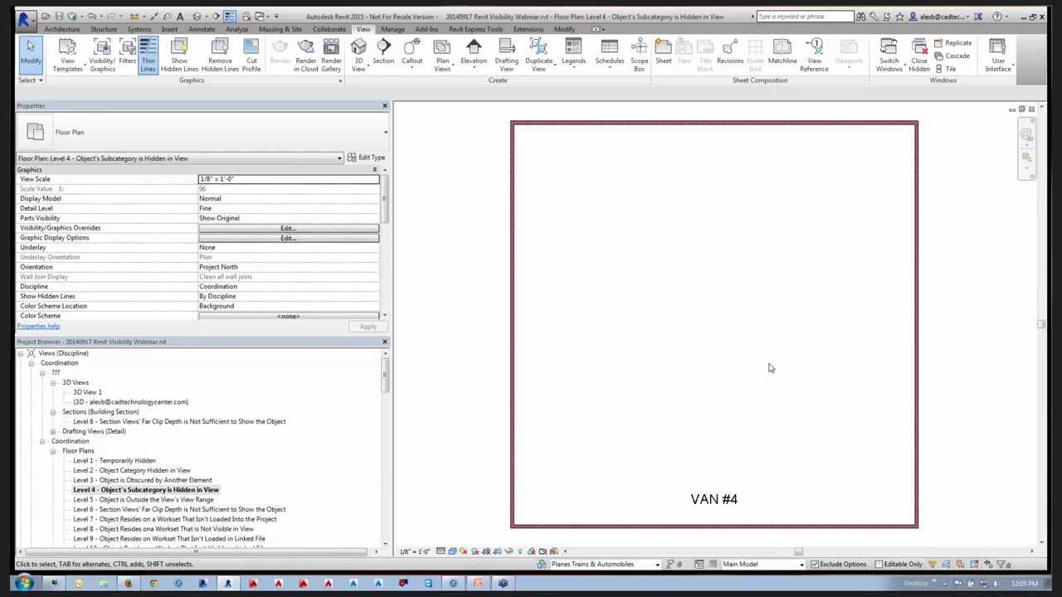
pyautogui.press('v')
pyautogui.press('g')
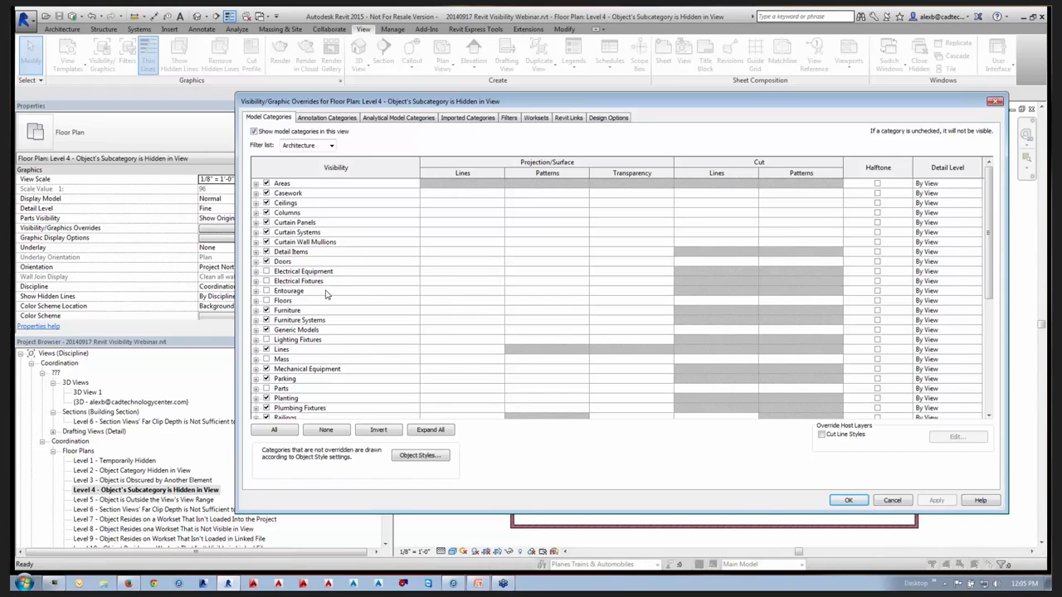
pyautogui.click(332, 145)
pyautogui.click(284, 165)
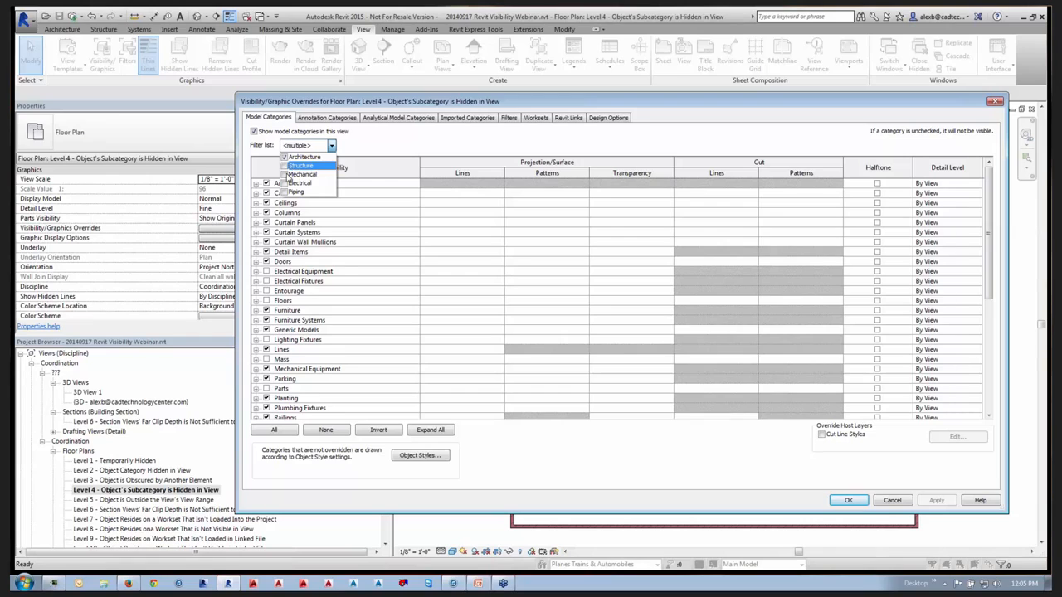
pyautogui.click(284, 174)
pyautogui.click(285, 183)
pyautogui.click(284, 191)
pyautogui.click(373, 145)
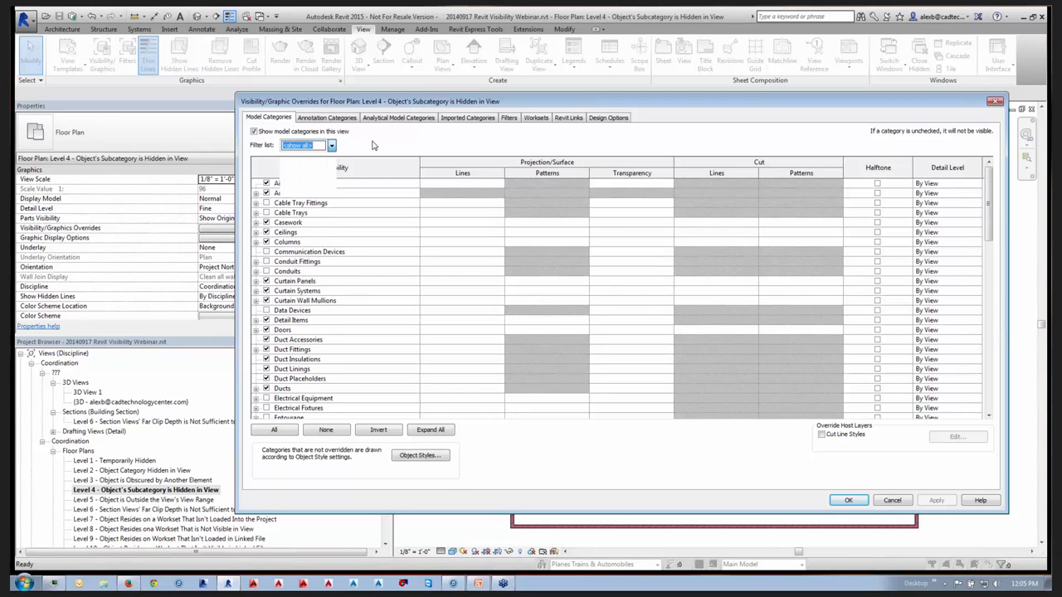
# Turn on the Entourage category's visibility in the Level 4 floor plan and apply the overrides.
pyautogui.click(300, 349)
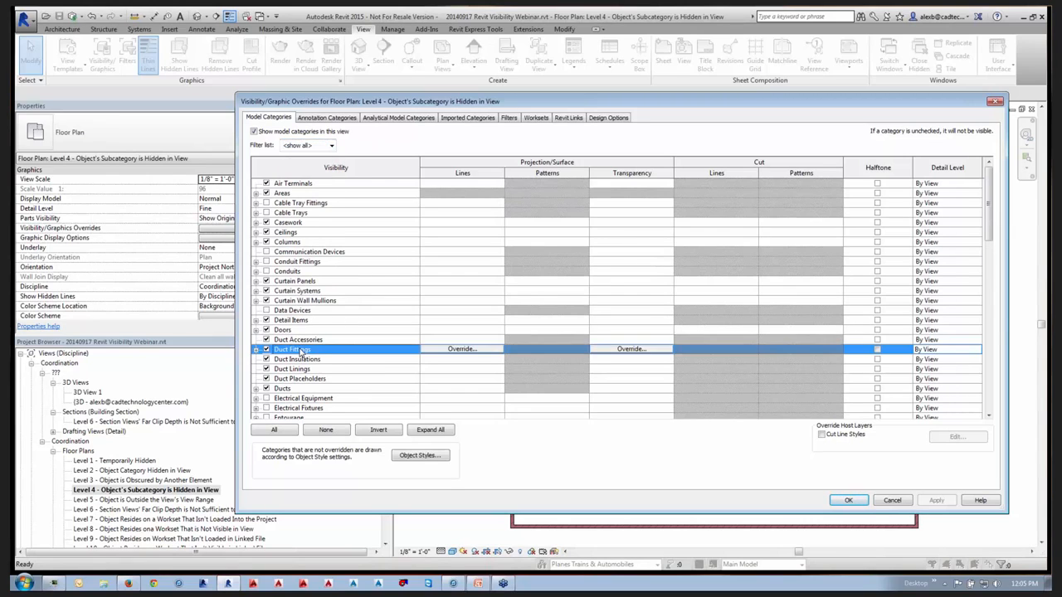
pyautogui.scroll(-2, 297, 365)
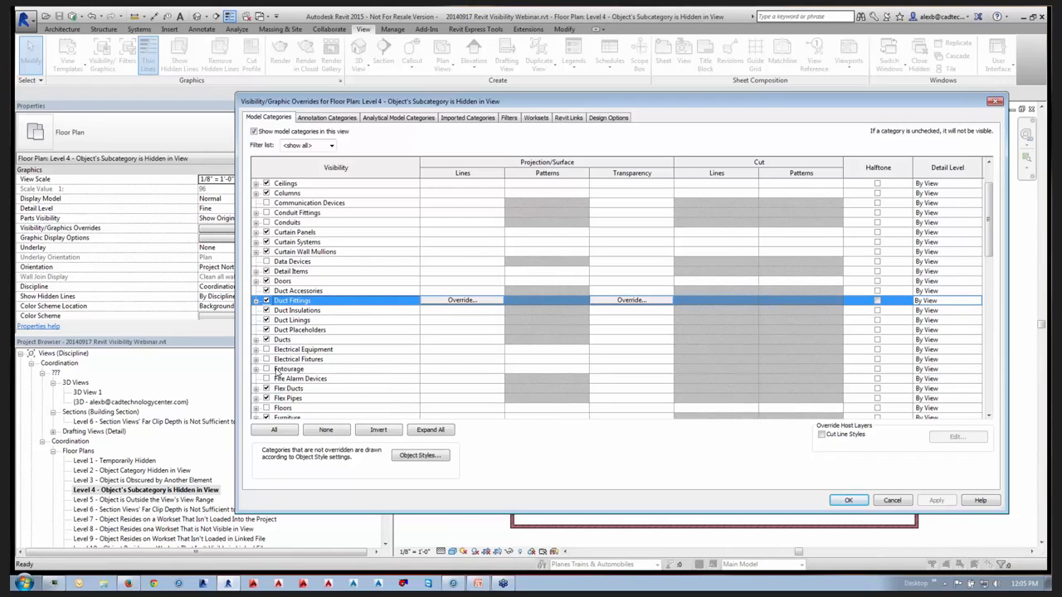
pyautogui.click(287, 371)
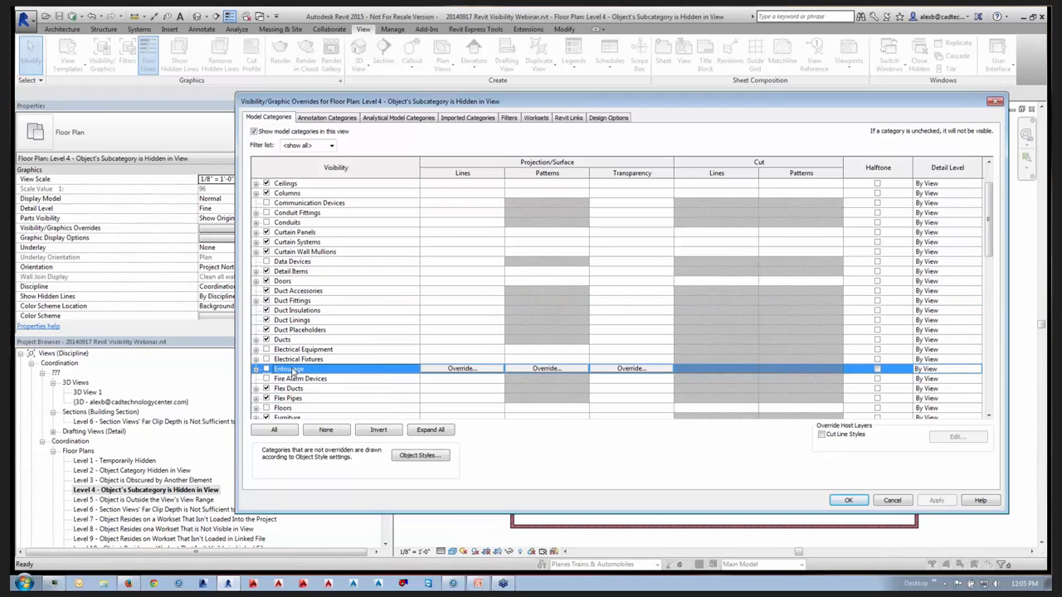
pyautogui.click(265, 369)
pyautogui.click(848, 500)
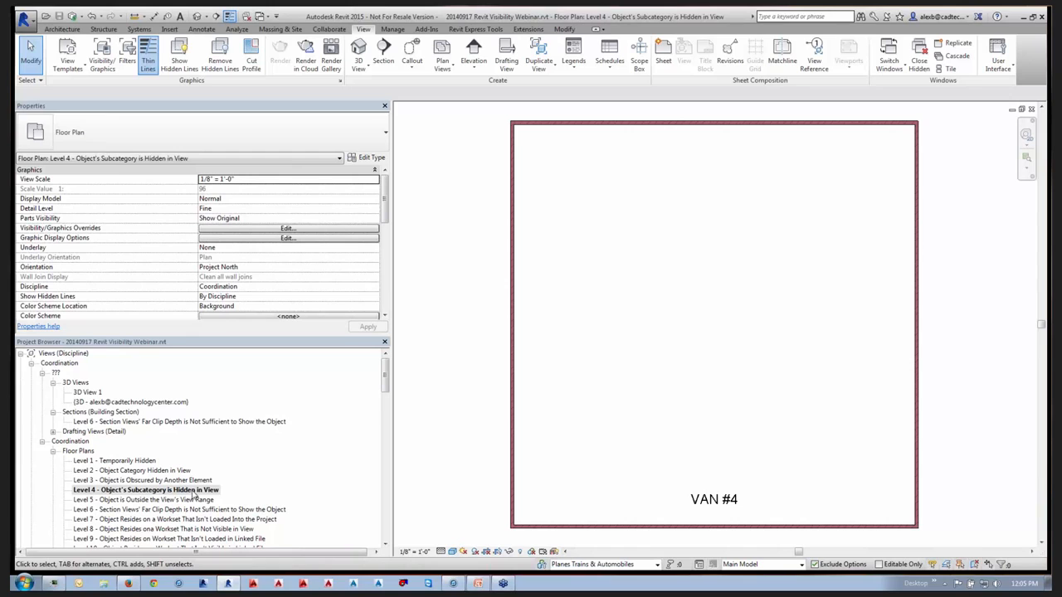
# Reveal hidden elements in the Level 4 floor plan, inspect the van, and return to the normal display.
pyautogui.click(520, 550)
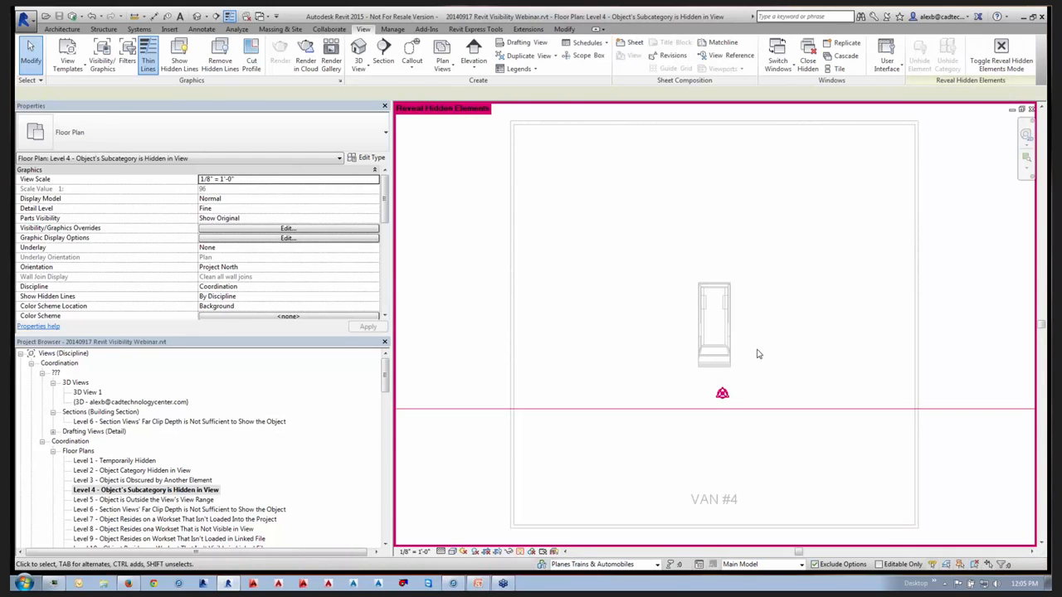
pyautogui.click(726, 361)
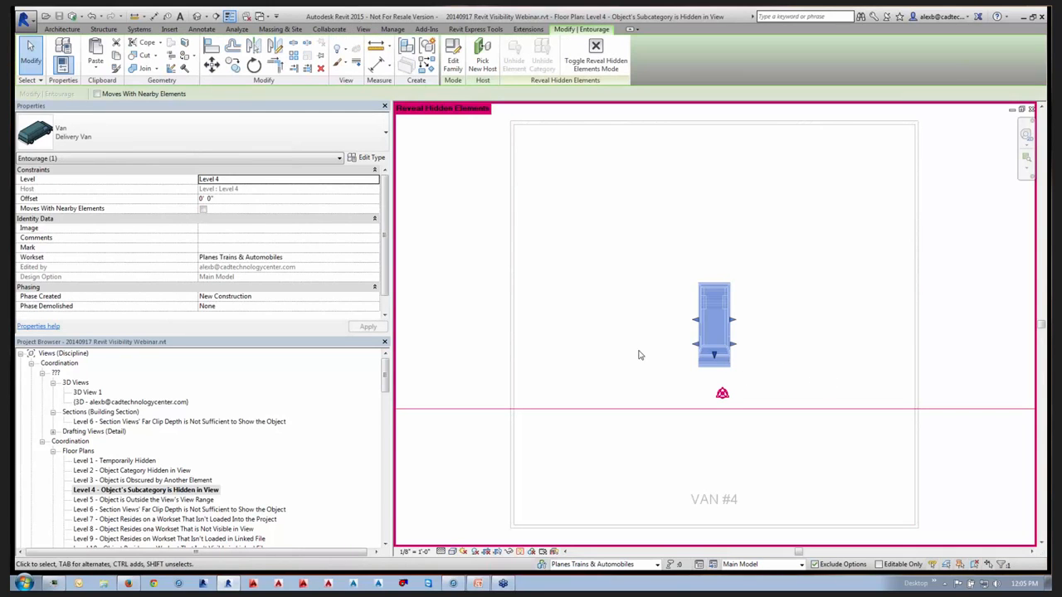
pyautogui.click(596, 54)
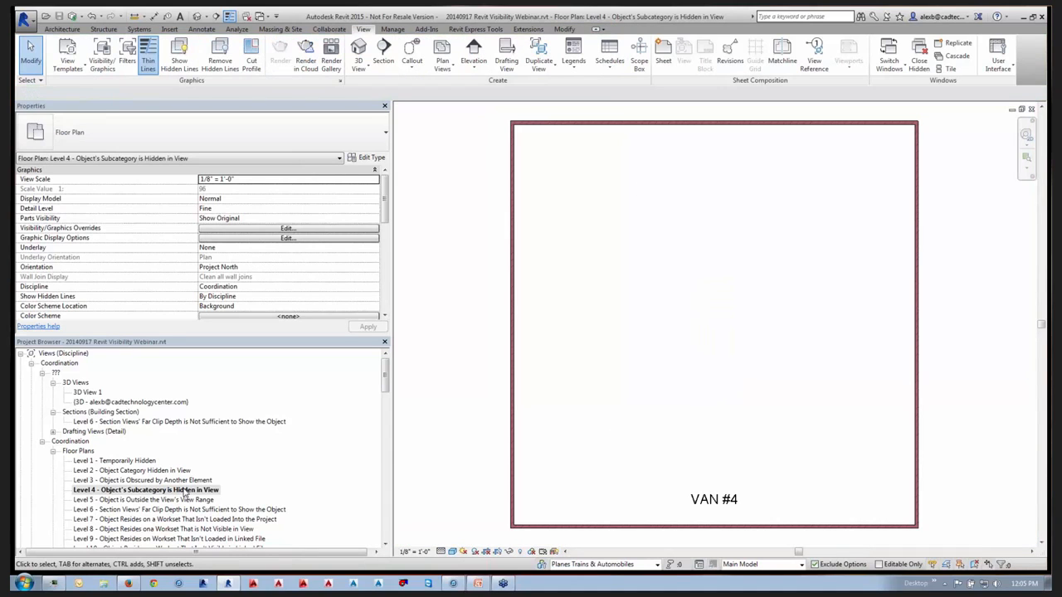
# Turn on the VAN subcategory under Entourage in the Level 4 floor plan's visibility overrides and accept them.
pyautogui.press('v')
pyautogui.press('v')
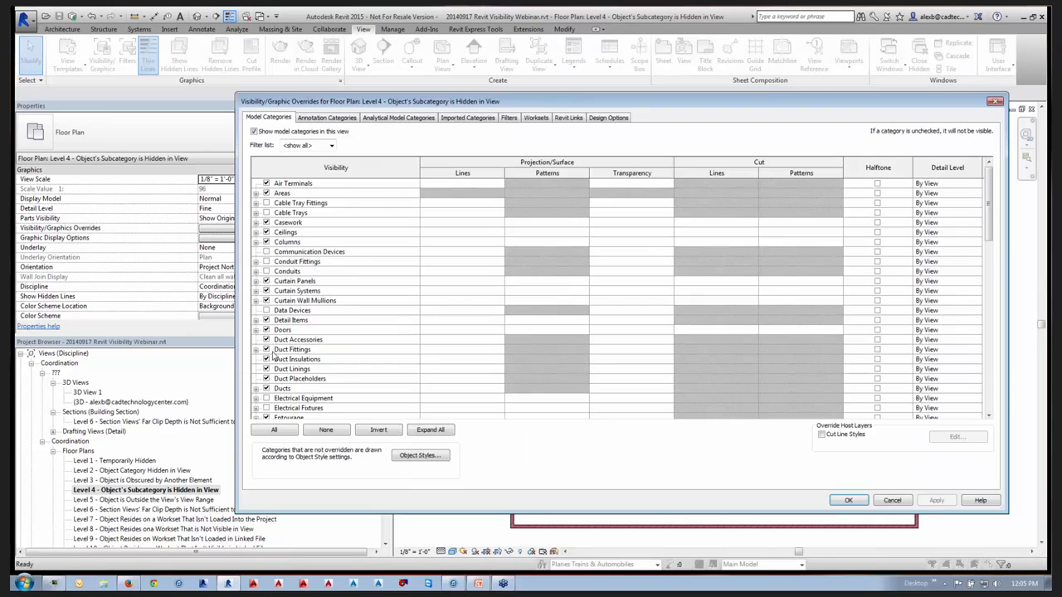
pyautogui.click(288, 379)
pyautogui.scroll(-2, 286, 379)
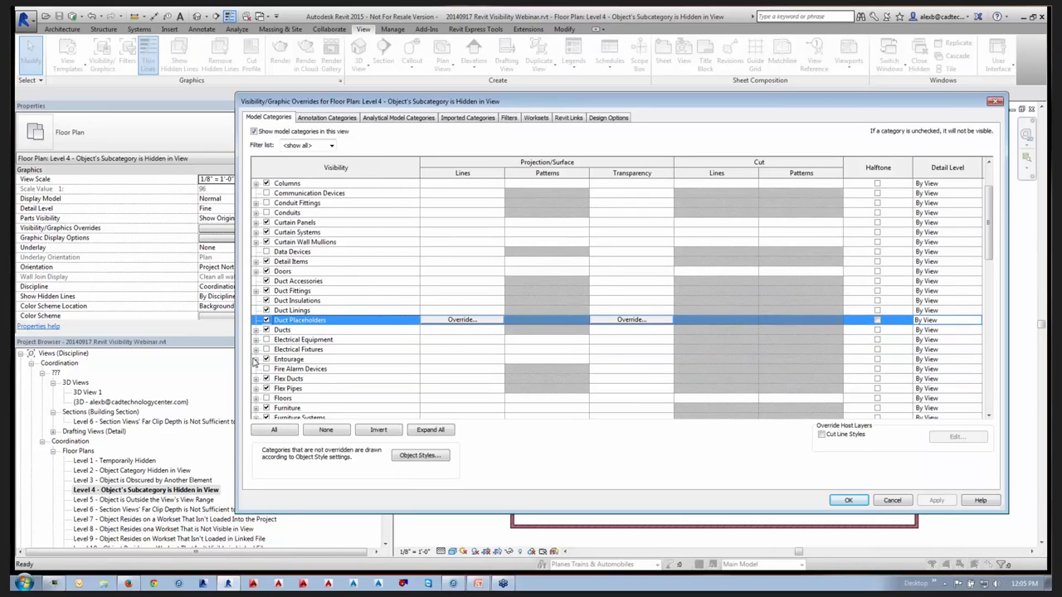
pyautogui.click(255, 359)
pyautogui.click(256, 359)
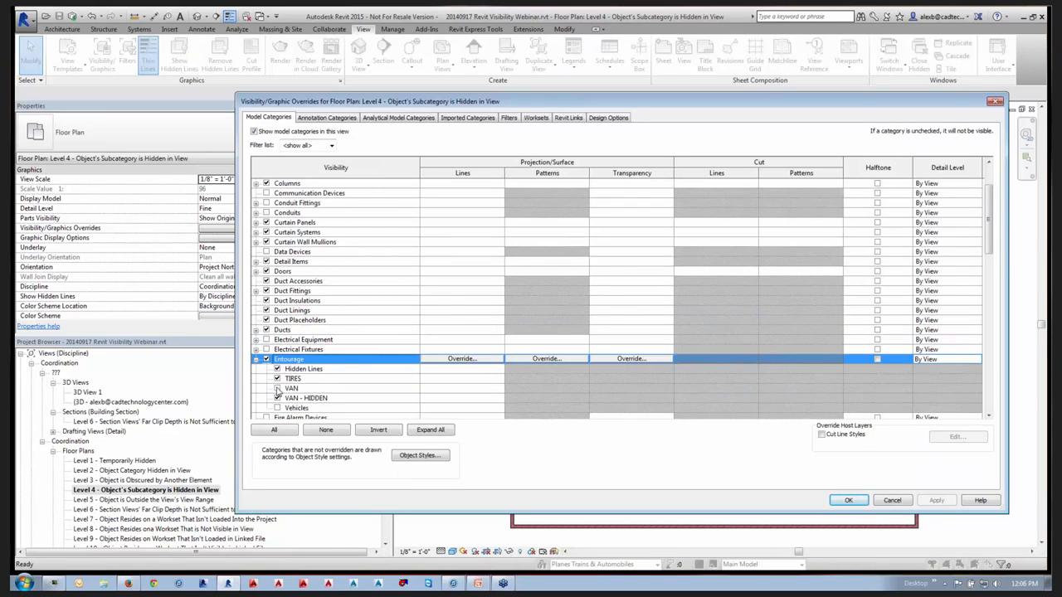
pyautogui.click(277, 388)
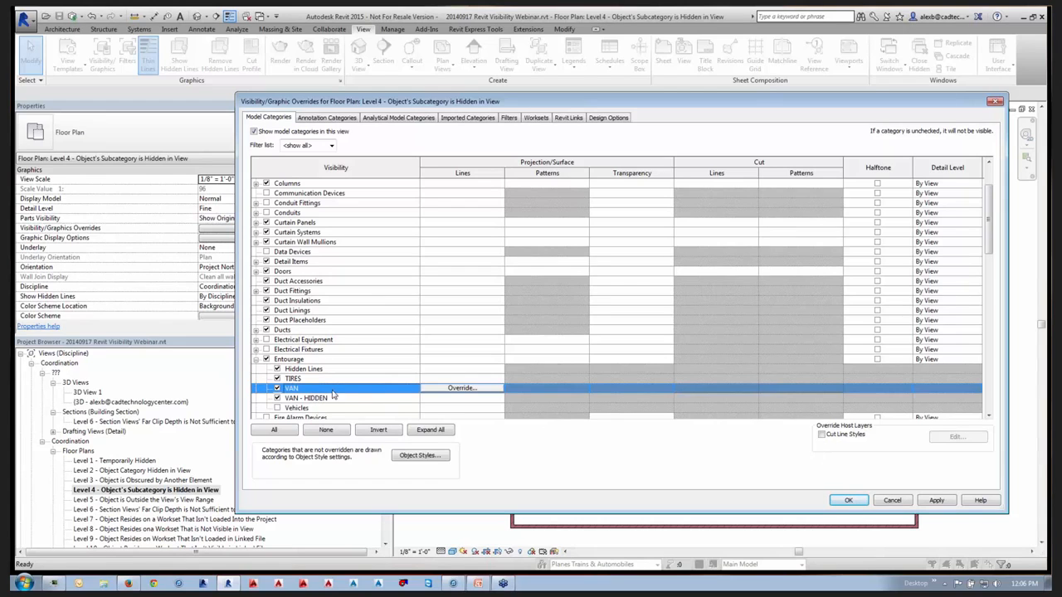
pyautogui.click(844, 501)
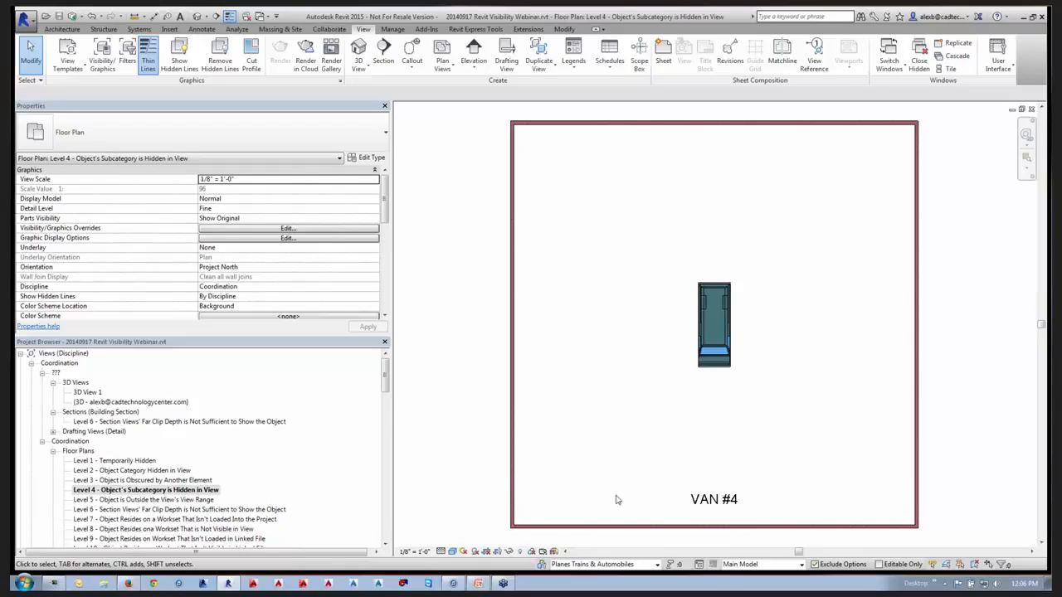
# Open the Level 5 - Object is Outside the View's View Range floor plan and examine the view range diagram beside the room.
pyautogui.doubleClick(120, 501)
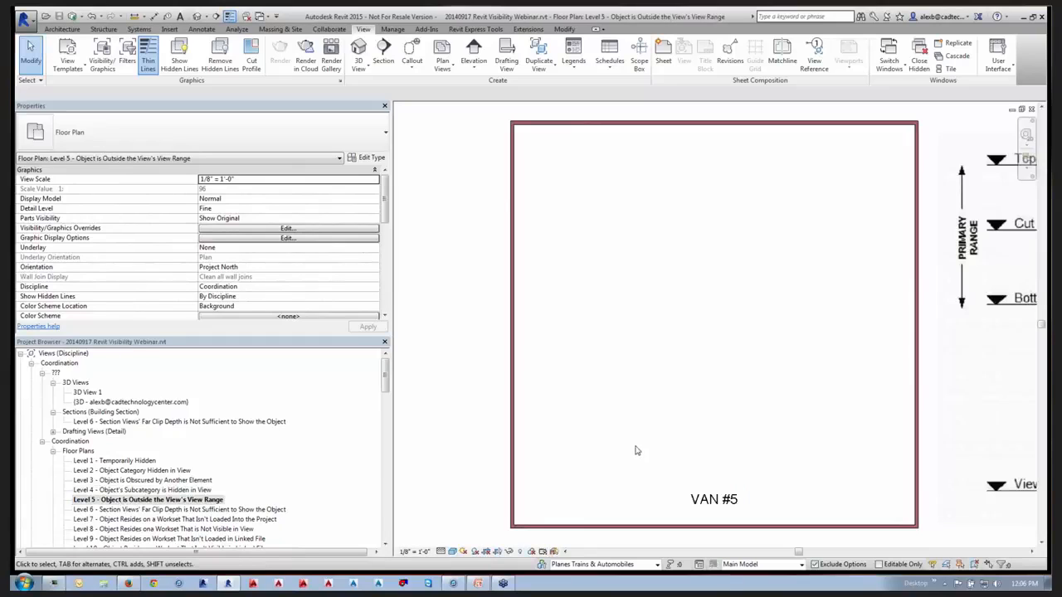
pyautogui.scroll(-3, 727, 356)
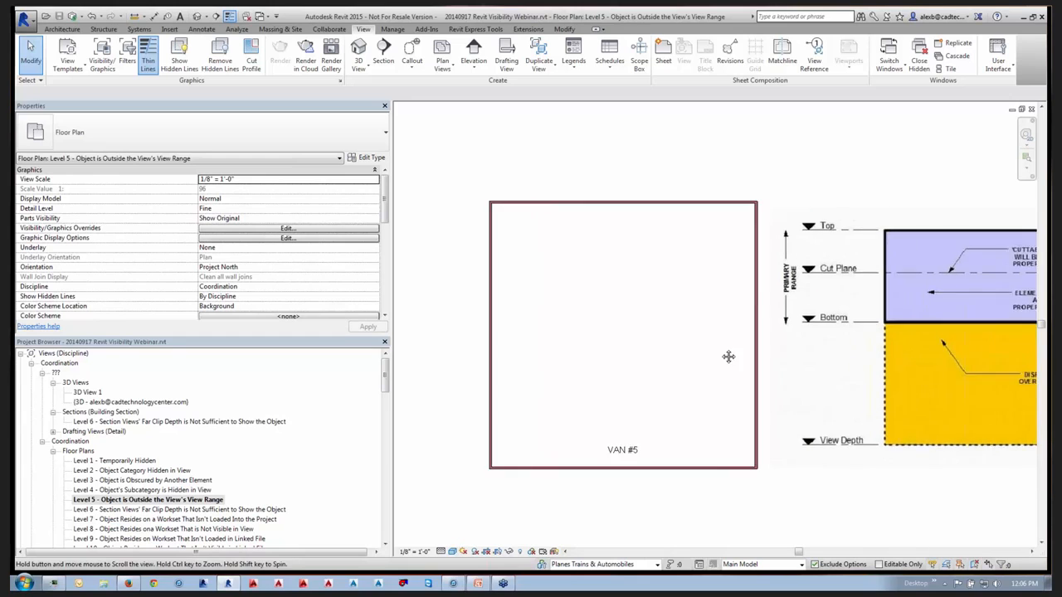
pyautogui.moveTo(741, 363); pyautogui.dragTo(606, 365, button='middle')
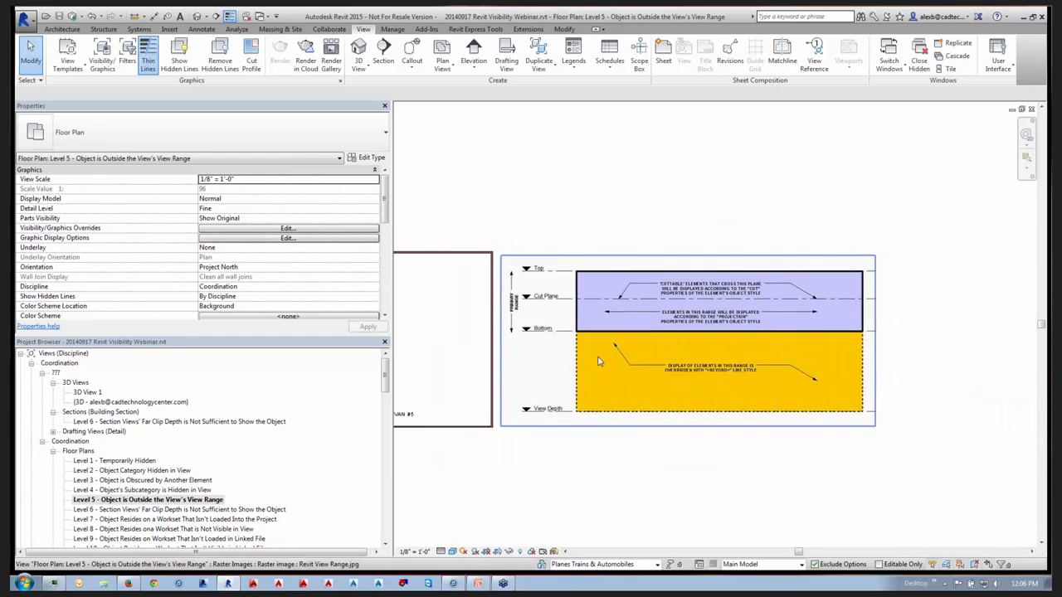
pyautogui.scroll(2, 604, 363)
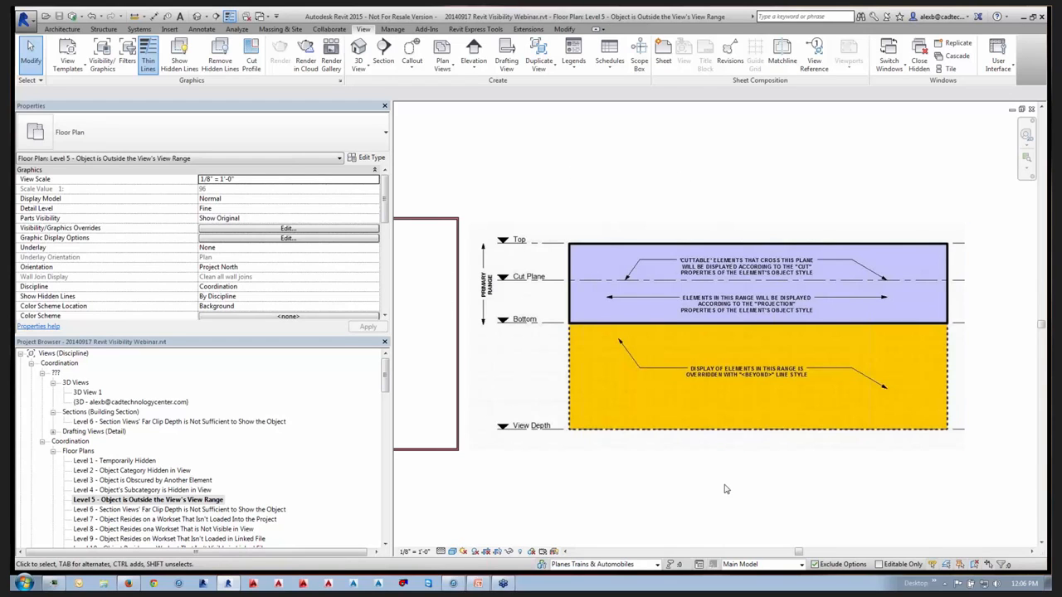
pyautogui.moveTo(589, 457); pyautogui.dragTo(656, 441, button='middle')
pyautogui.scroll(-2, 816, 454)
# Set the Level 5 floor plan's view range offsets to 0 for view depth, 0 for bottom and 4 feet for the cut plane.
pyautogui.moveTo(386, 209); pyautogui.dragTo(389, 282)
pyautogui.click(269, 278)
pyautogui.moveTo(499, 226); pyautogui.dragTo(193, 124)
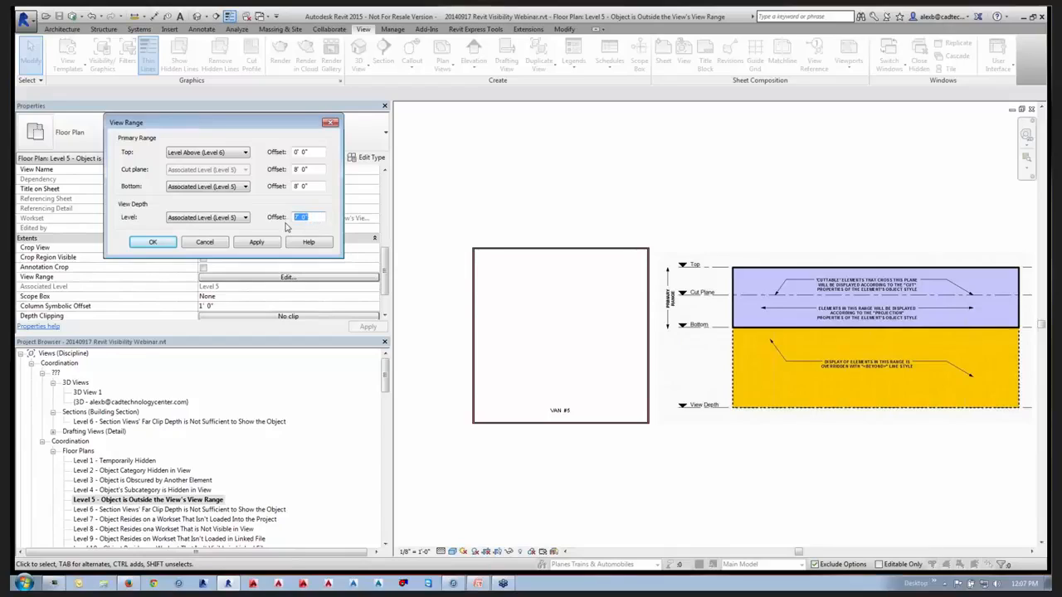
pyautogui.write('0')
pyautogui.doubleClick(304, 186)
pyautogui.write('0')
pyautogui.doubleClick(305, 169)
pyautogui.write('4')
pyautogui.click(149, 244)
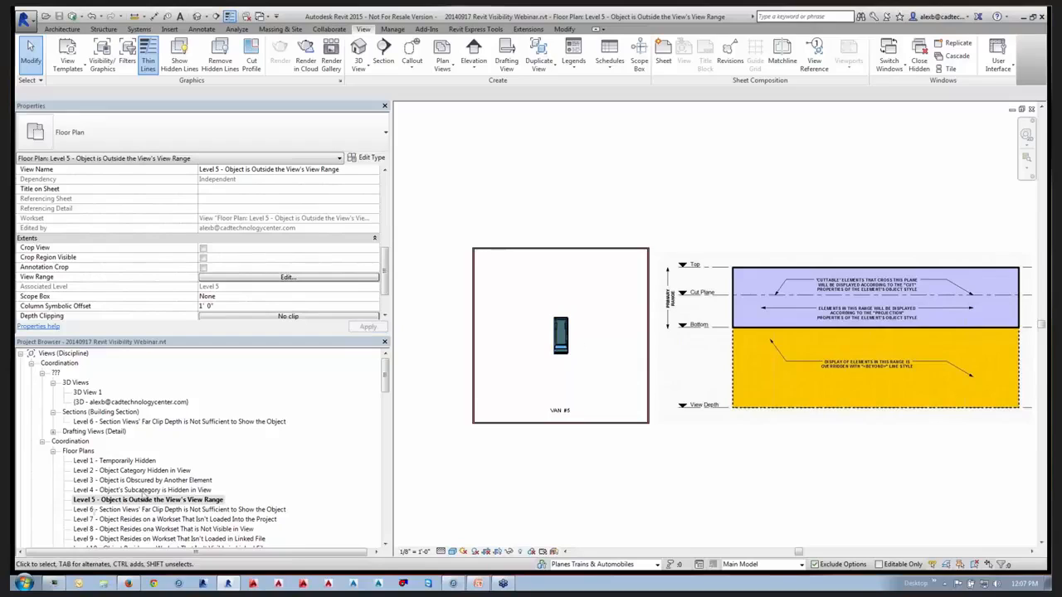
# Open the Level 6 floor plan and go to the section view from the section line crossing the room below the van.
pyautogui.doubleClick(91, 510)
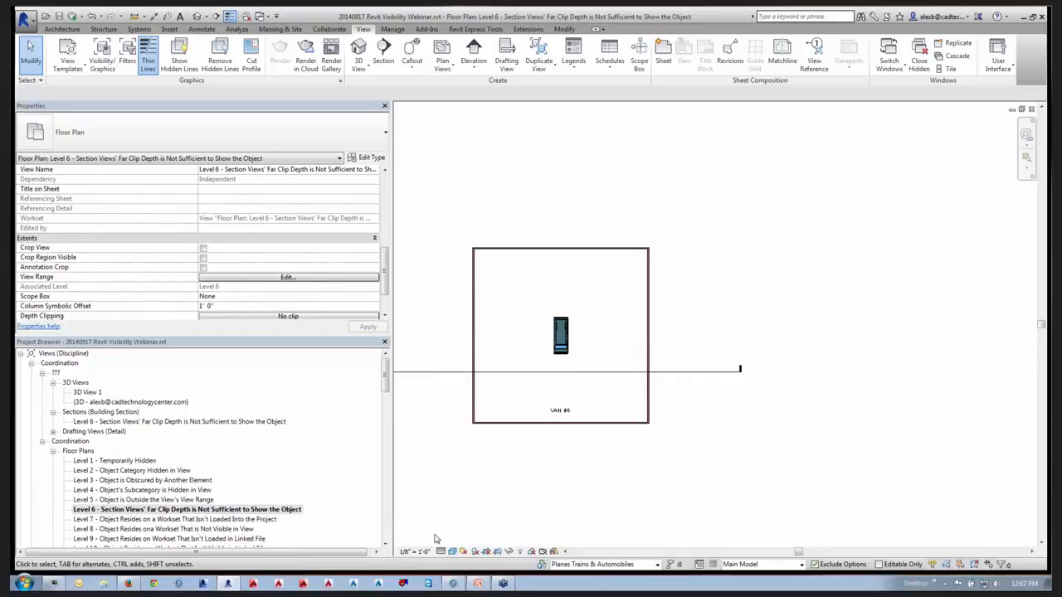
pyautogui.moveTo(497, 509); pyautogui.dragTo(561, 495, button='middle')
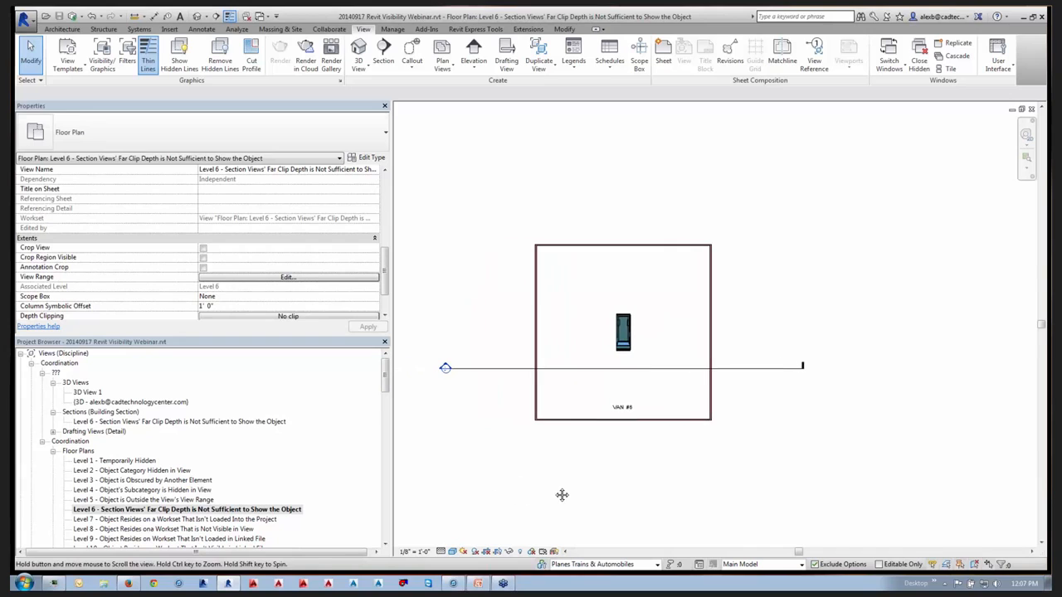
pyautogui.rightClick(661, 375)
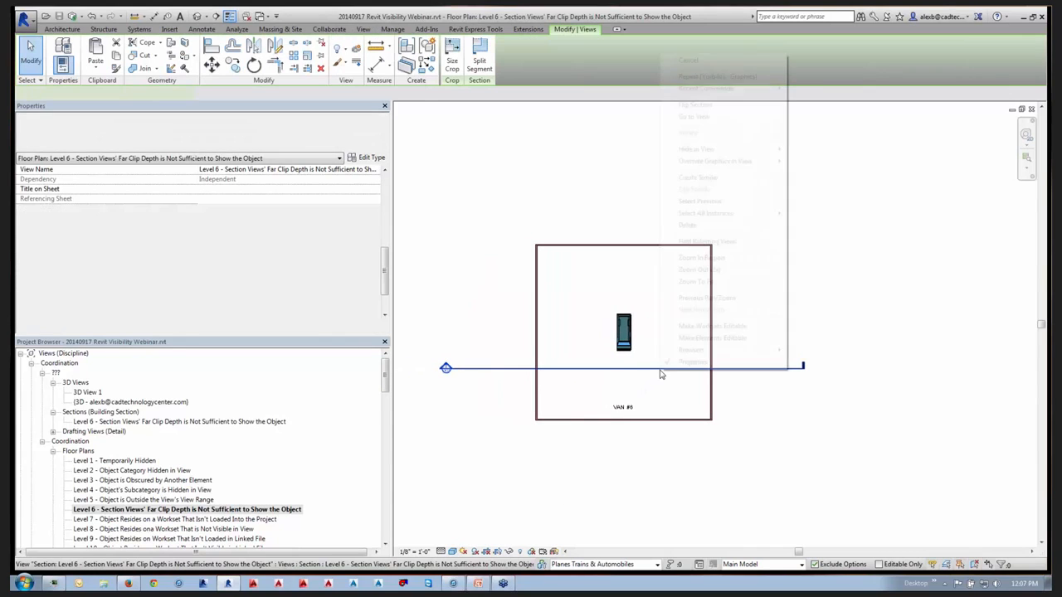
pyautogui.click(693, 117)
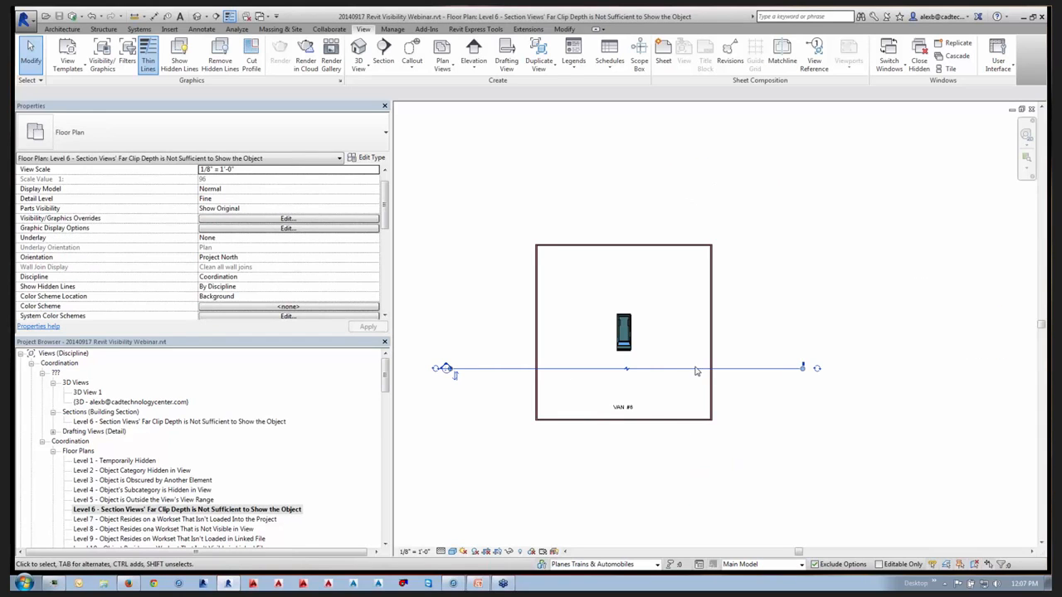
# Extend the section's far clip depth in the Level 6 floor plan to reach into the van, and open the section view.
pyautogui.click(730, 370)
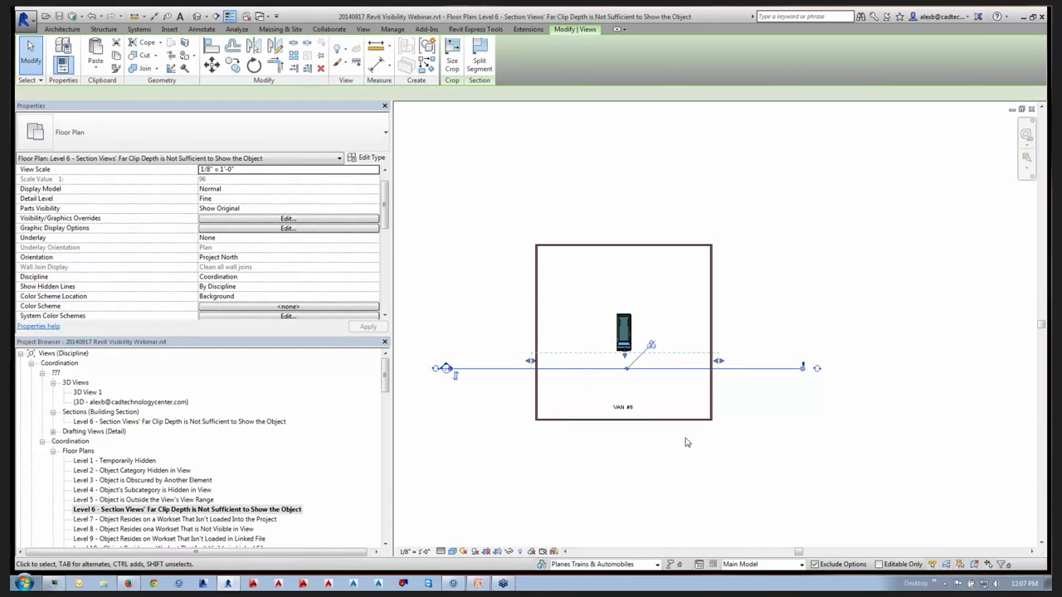
pyautogui.scroll(4, 624, 352)
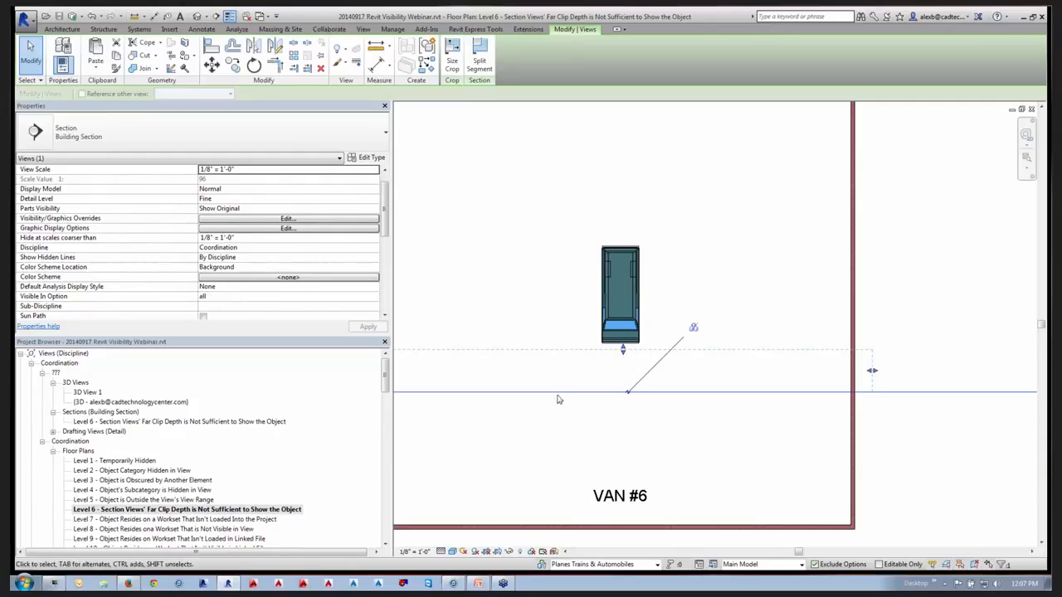
pyautogui.moveTo(624, 349); pyautogui.dragTo(622, 283)
pyautogui.rightClick(742, 391)
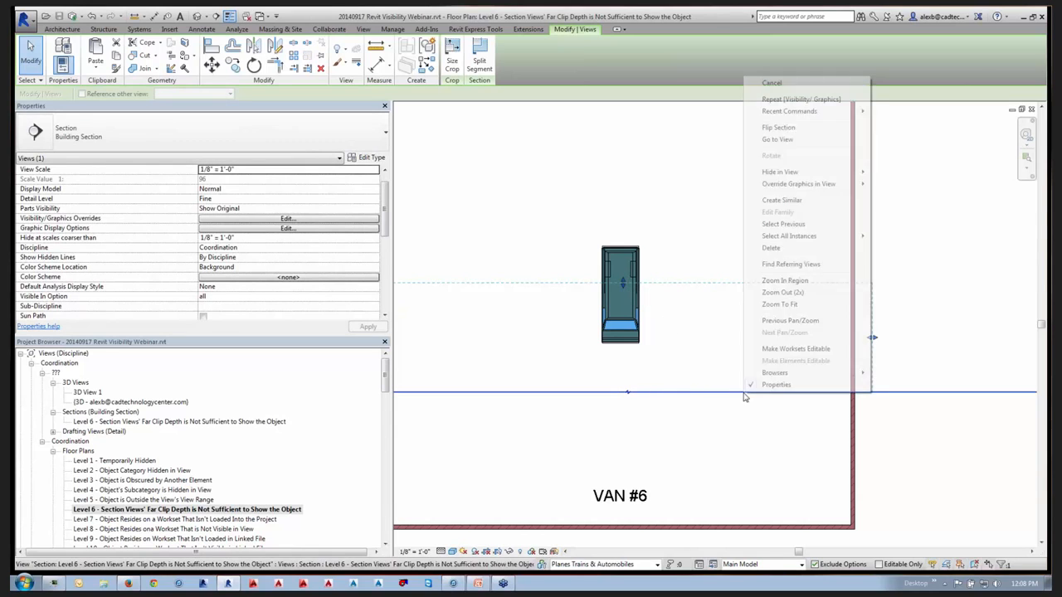
pyautogui.click(772, 138)
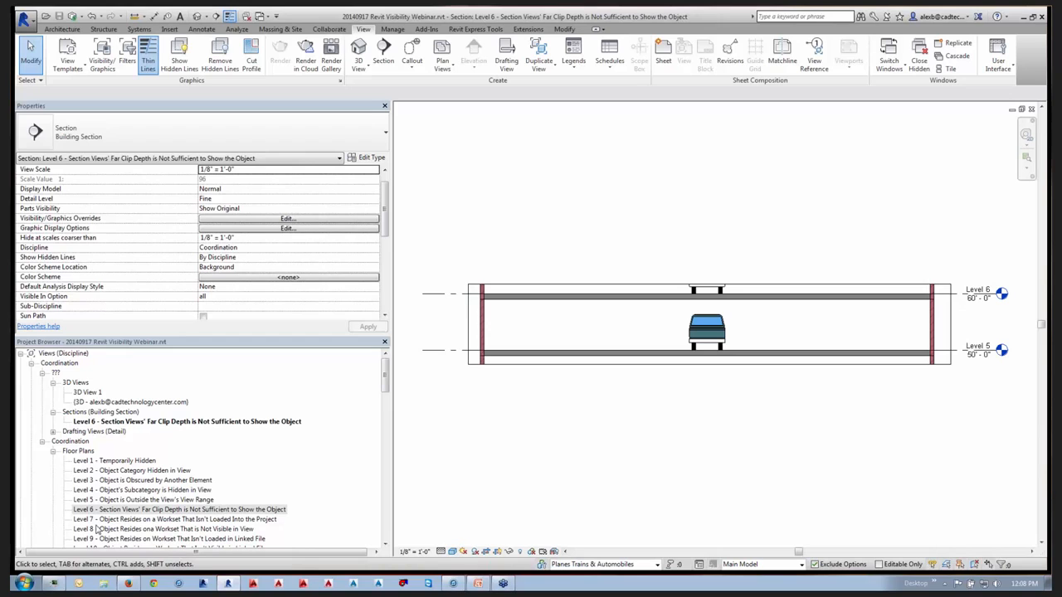
# Open the Level 7 - Object Resides on a Workset That Isn't Loaded Into the Project floor plan and load the closed LEVEL 6 VAN workset.
pyautogui.scroll(-3, 383, 389)
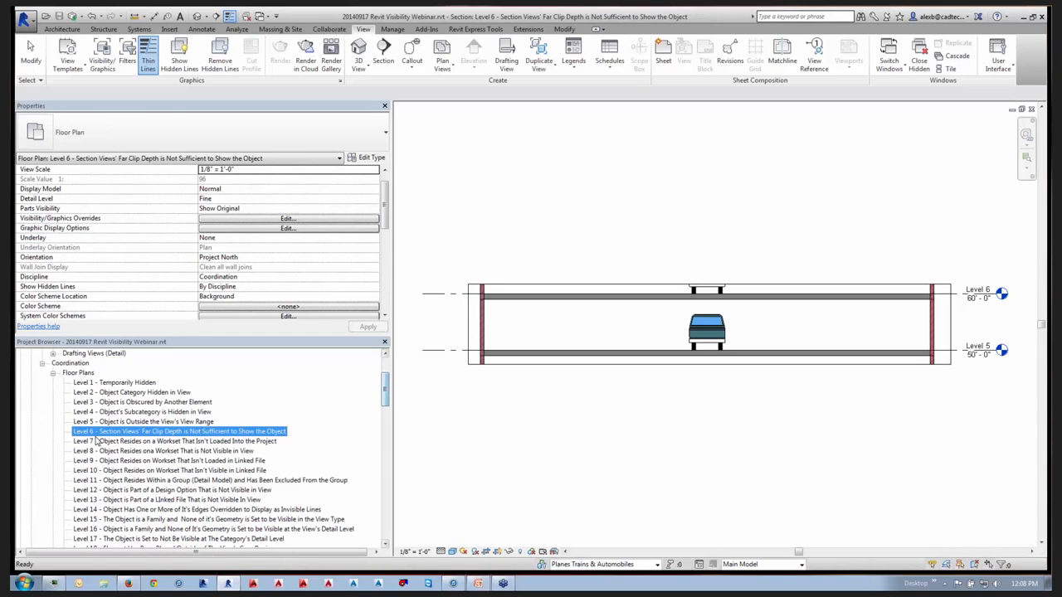
pyautogui.doubleClick(96, 442)
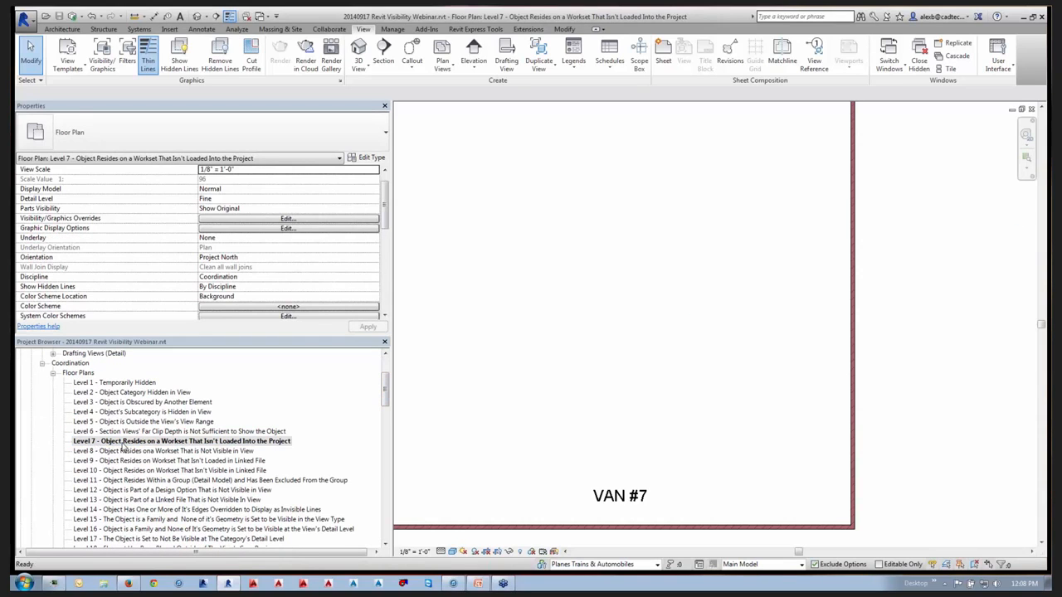
pyautogui.middleClick(571, 398)
pyautogui.middleClick(570, 398)
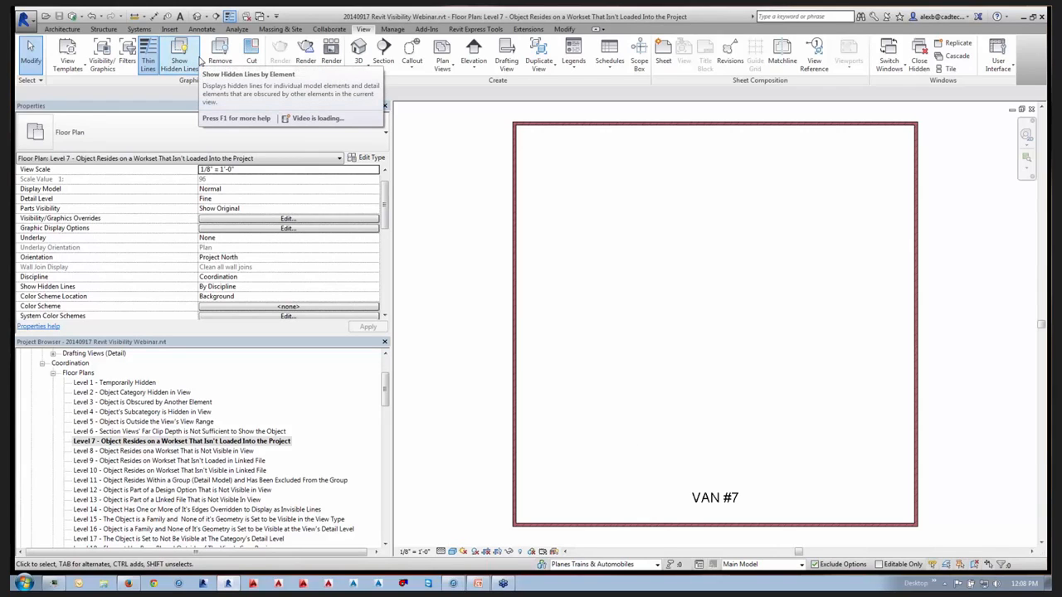
pyautogui.click(543, 566)
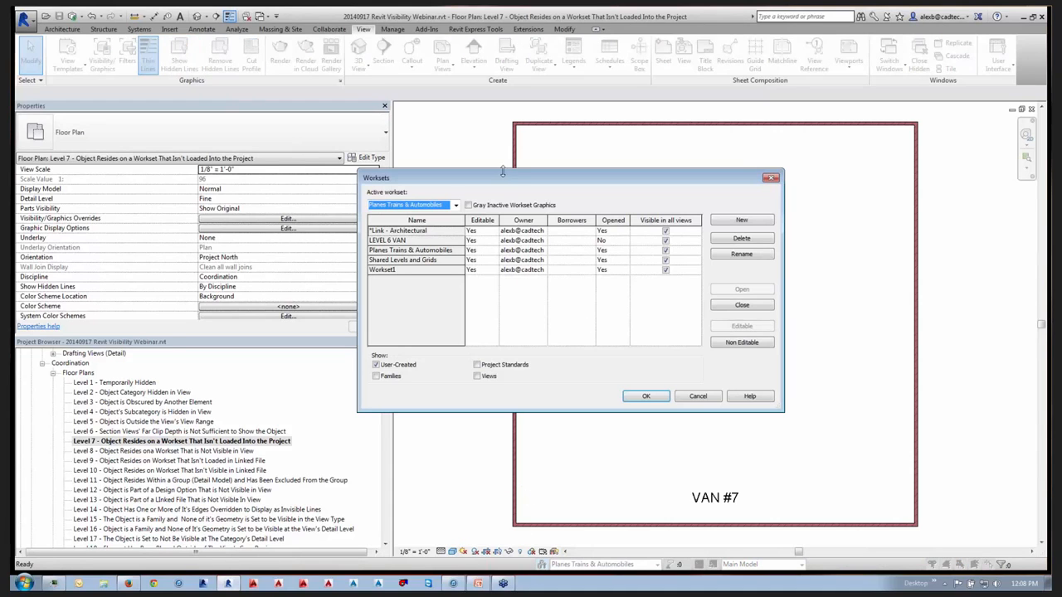
pyautogui.moveTo(500, 176); pyautogui.dragTo(196, 90)
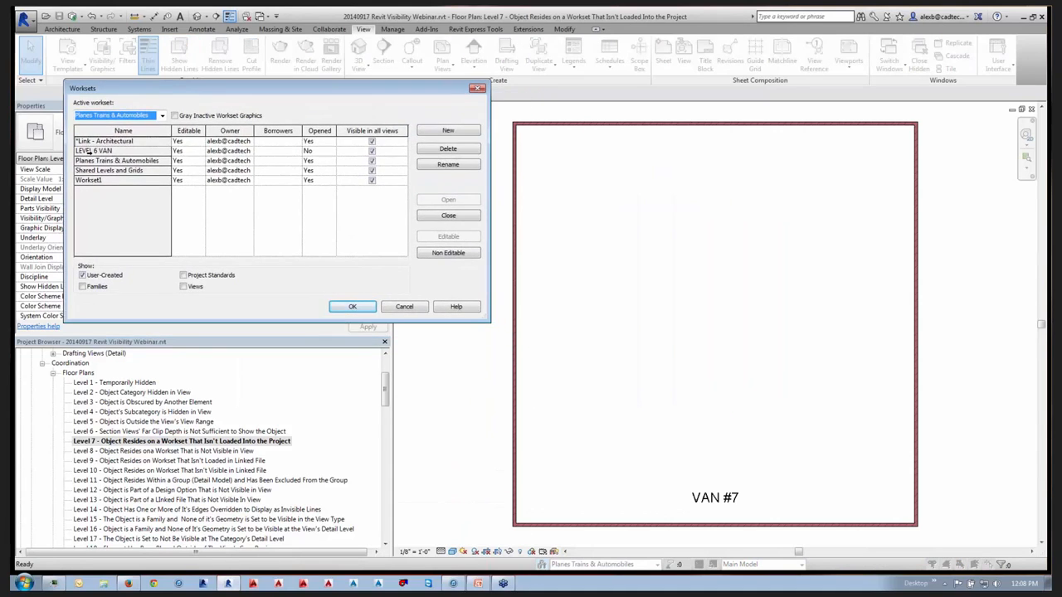
pyautogui.click(307, 151)
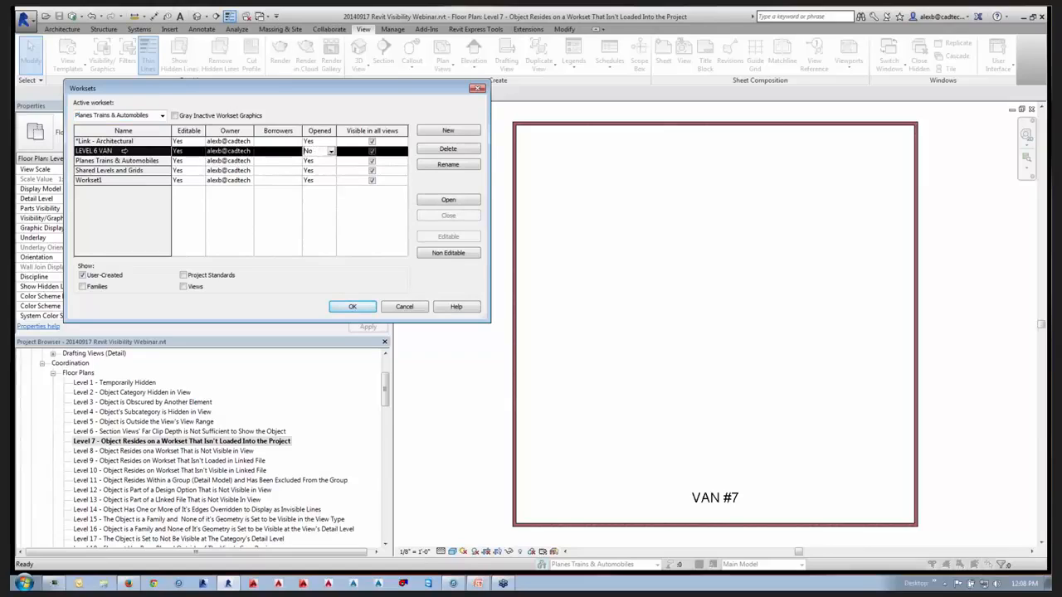
pyautogui.click(447, 200)
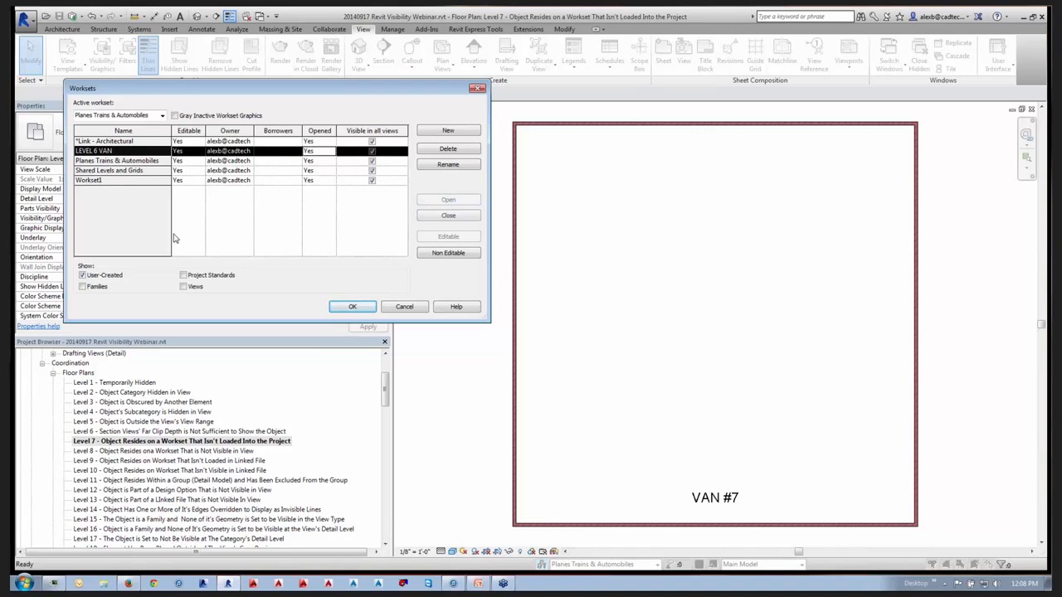
pyautogui.click(351, 306)
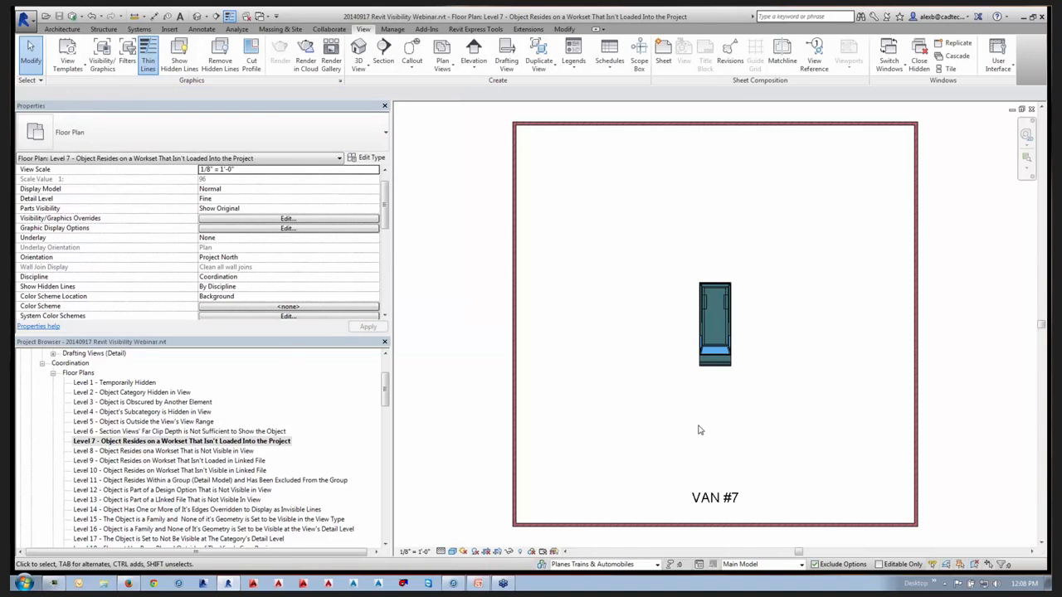
# Open the Level 8 floor plan and set its visibility override for the Planes Trains & Automobiles workset to Show.
pyautogui.doubleClick(104, 453)
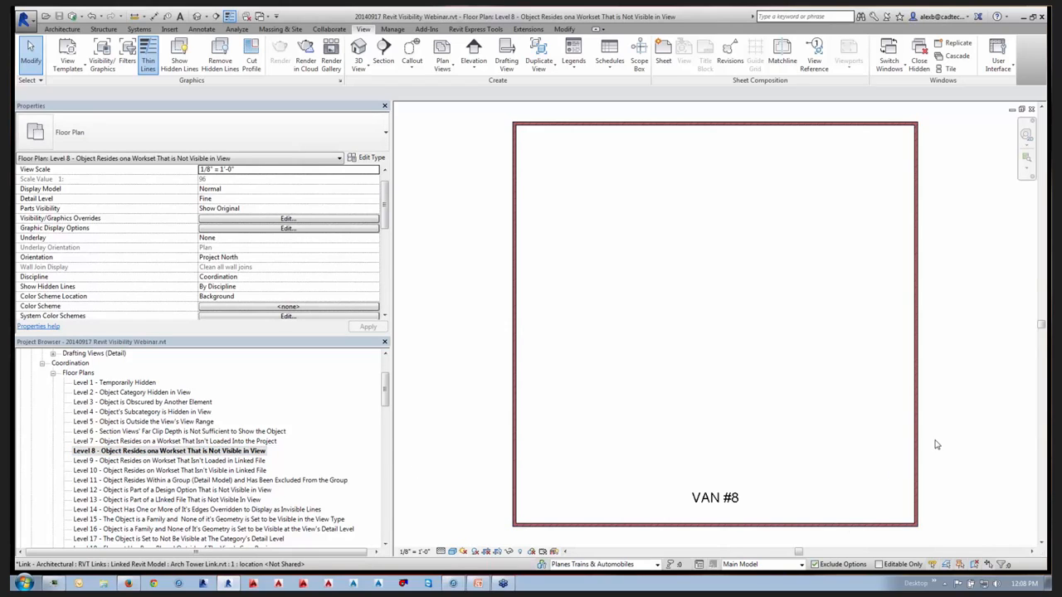
pyautogui.press('v')
pyautogui.press('g')
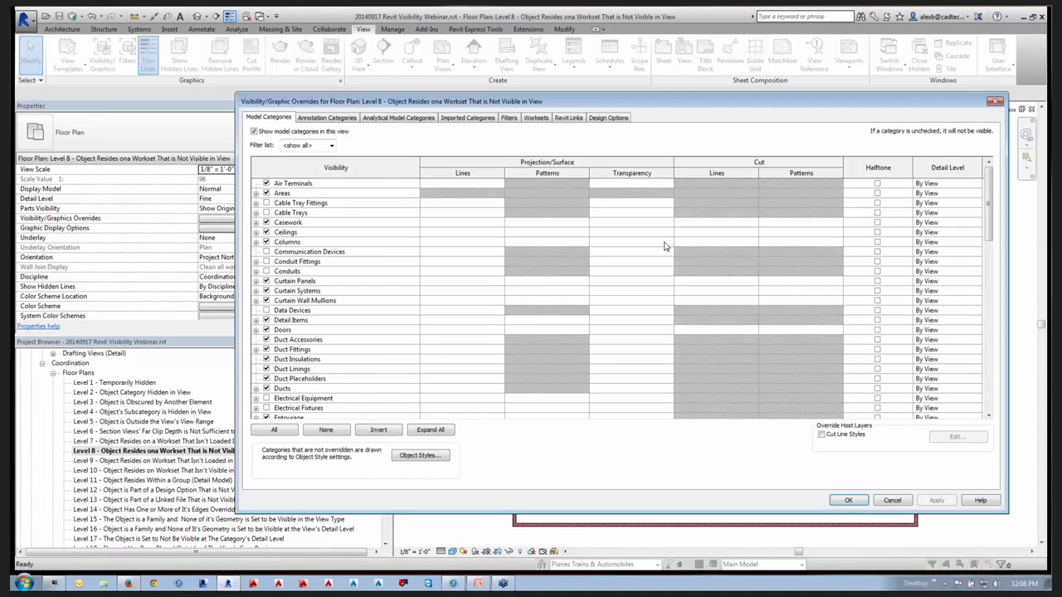
pyautogui.click(535, 118)
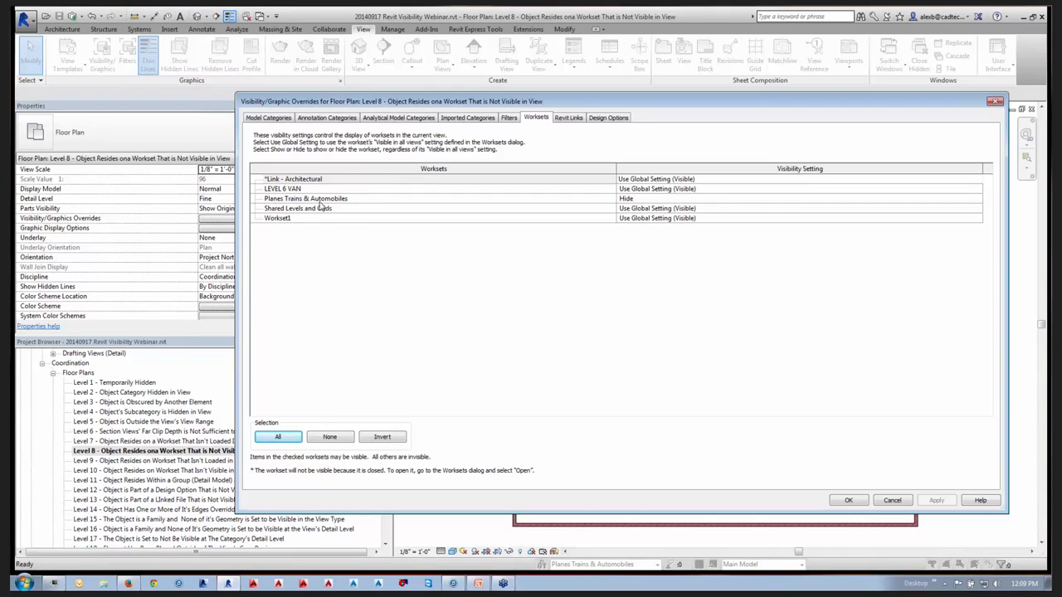
pyautogui.click(644, 201)
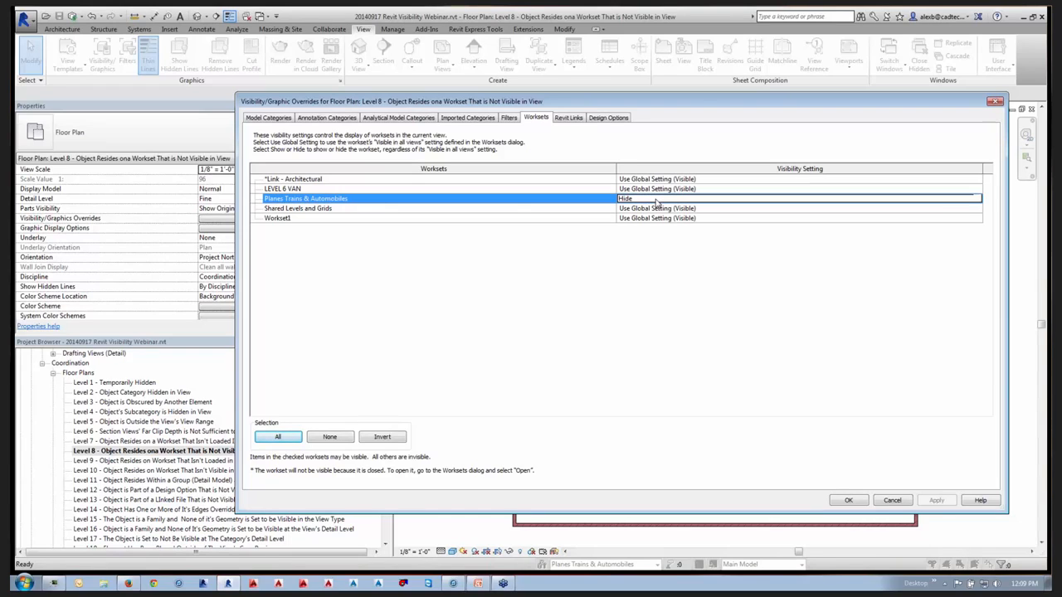
pyautogui.click(977, 200)
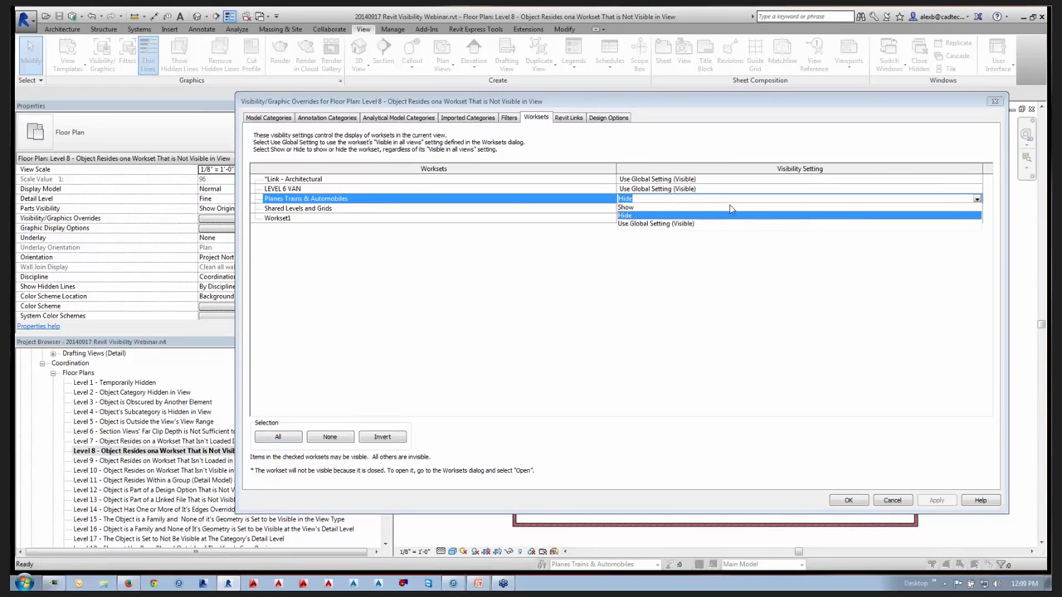
pyautogui.click(630, 209)
pyautogui.click(848, 501)
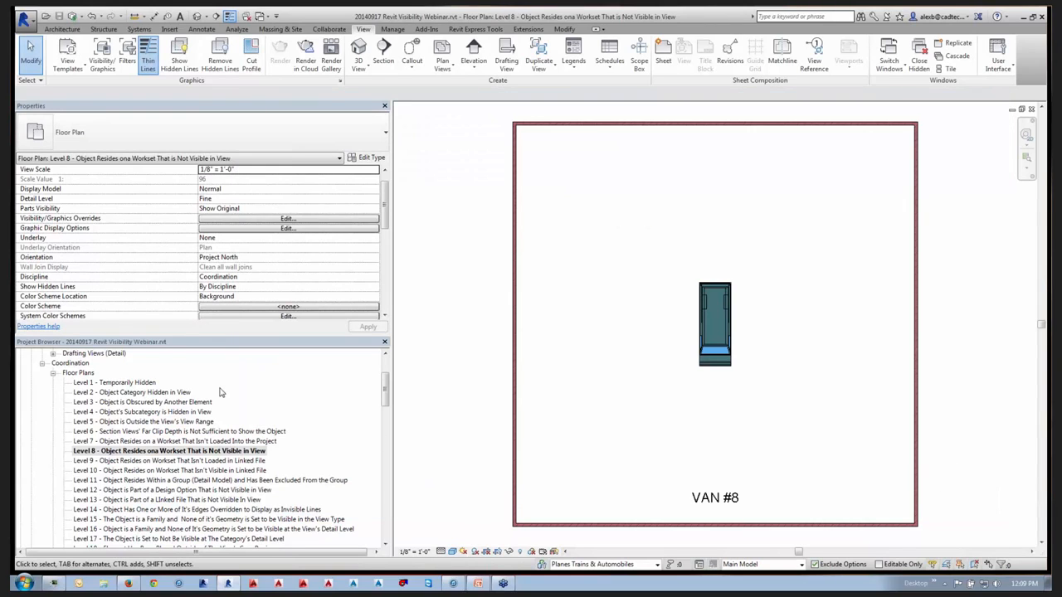
# Open the Level 9 - Object Resides on Workset That Isn't Loaded in Linked File plan and show the worksets of Arch Tower Link.rvt.
pyautogui.doubleClick(131, 462)
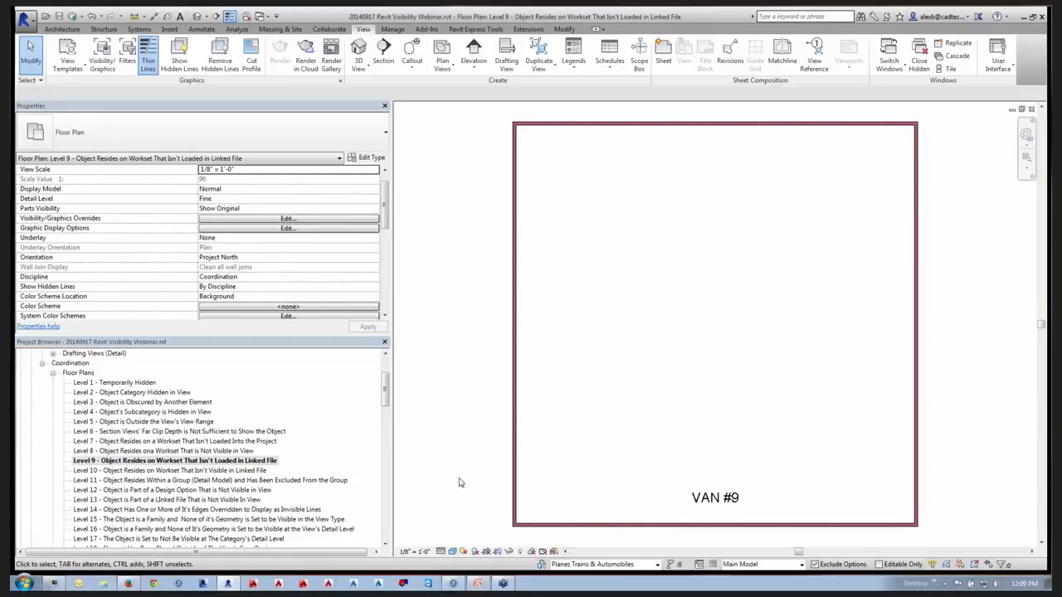
pyautogui.click(394, 30)
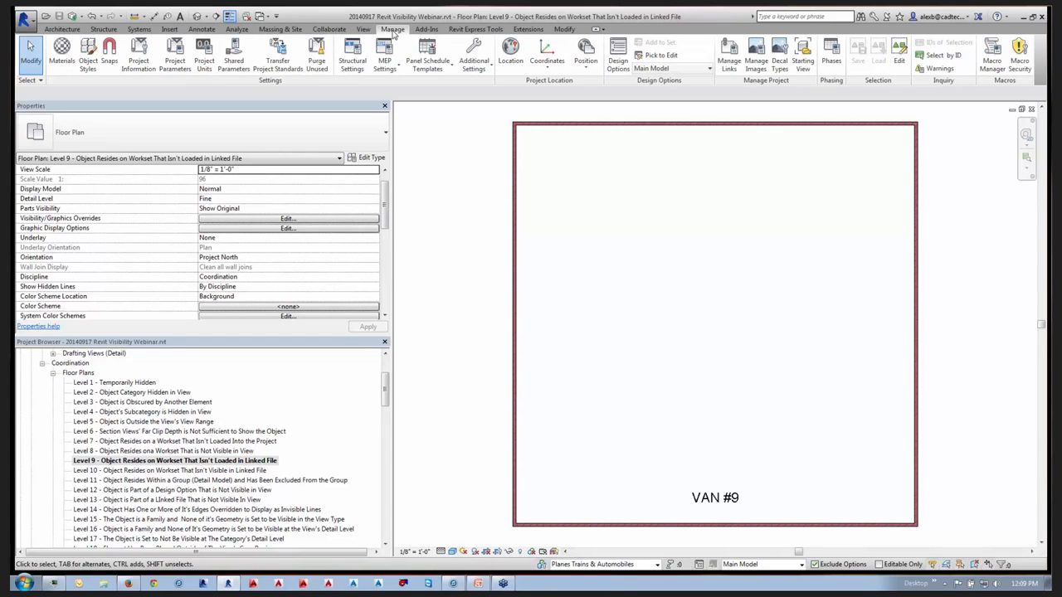
pyautogui.click(728, 60)
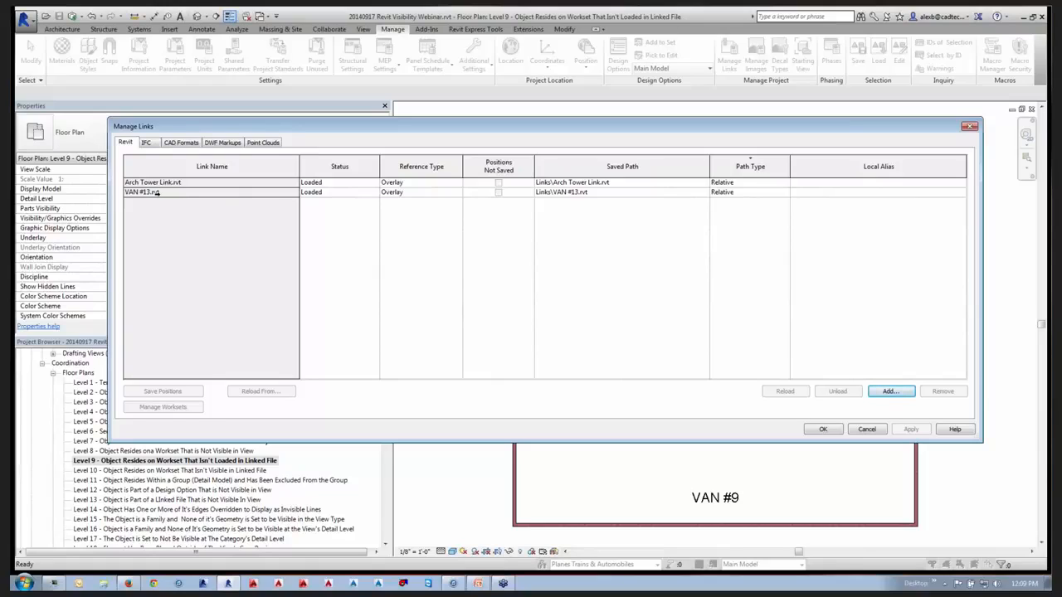
pyautogui.click(156, 185)
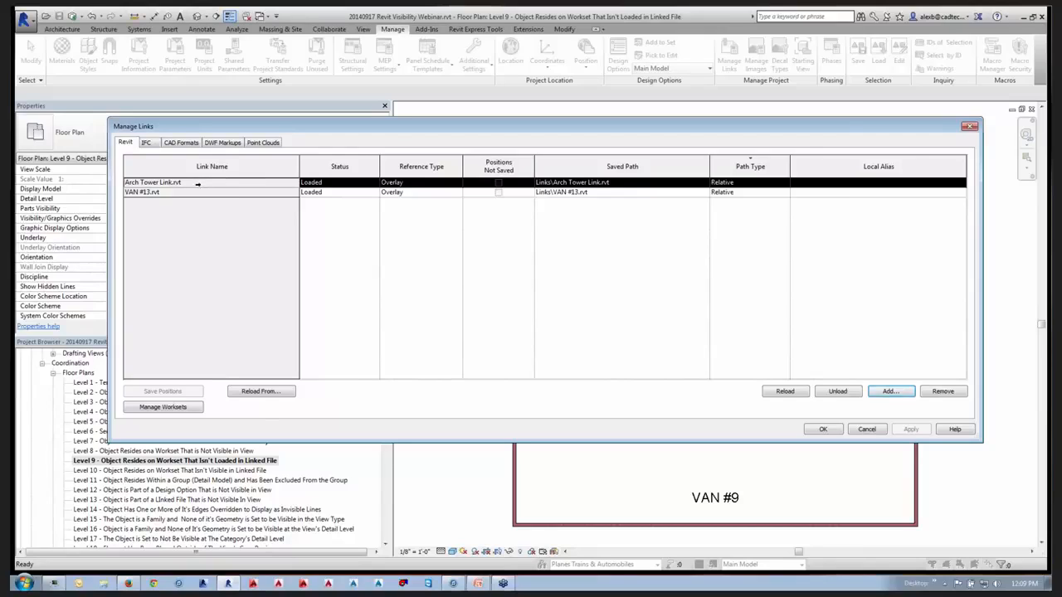
pyautogui.click(171, 410)
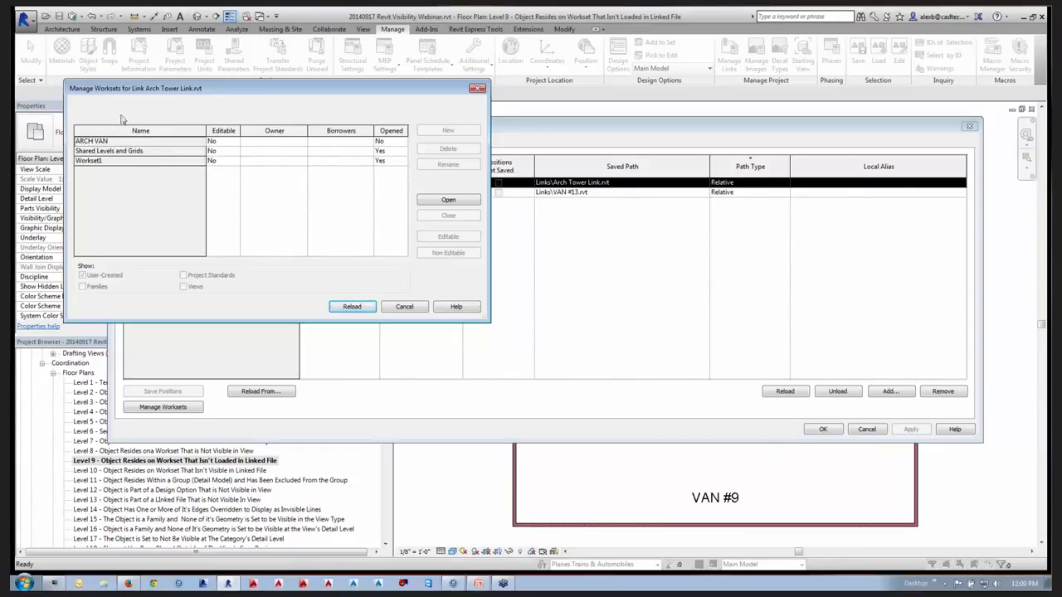
# Open the closed ARCH VAN workset in the link, reload the link and accept the link management changes.
pyautogui.click(381, 143)
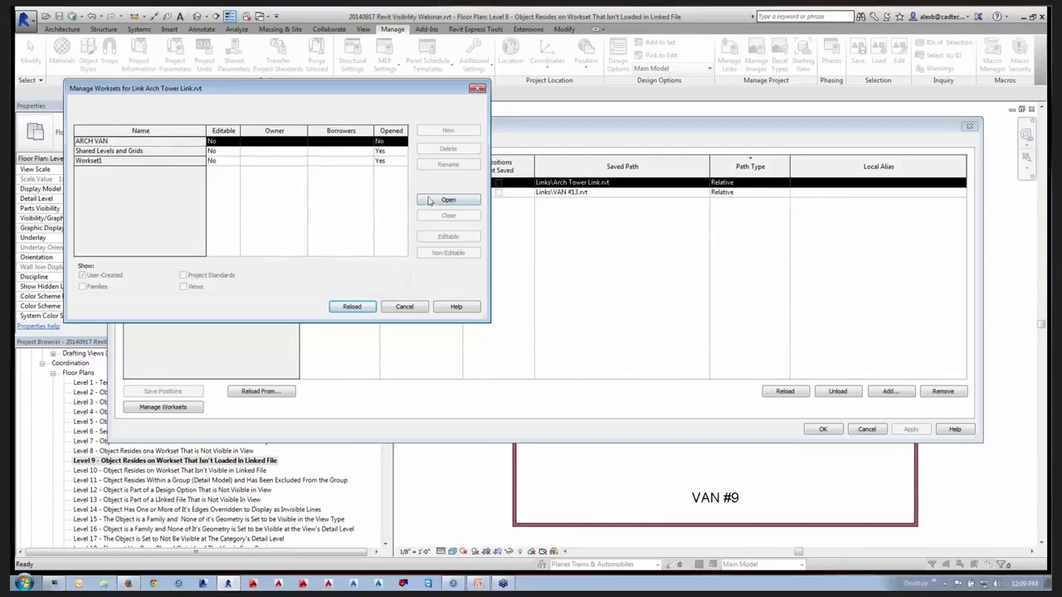
pyautogui.click(448, 200)
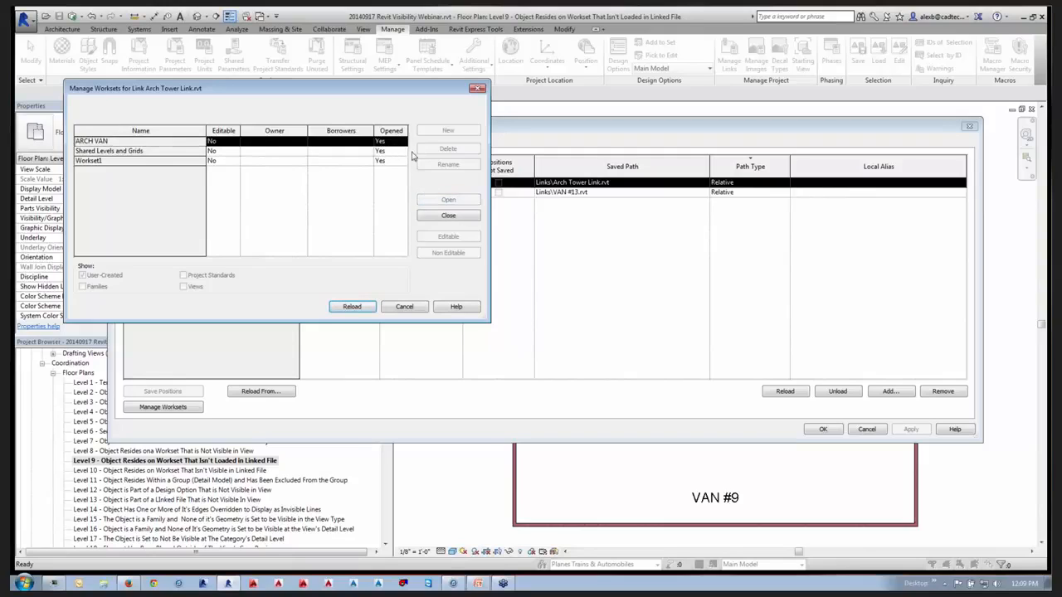
pyautogui.click(352, 307)
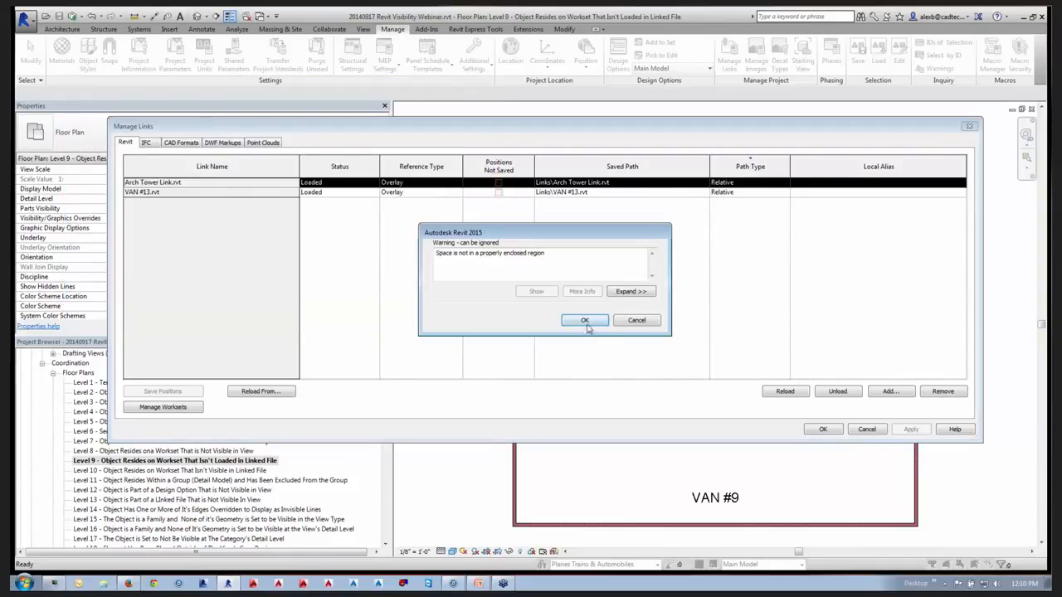
pyautogui.click(585, 321)
pyautogui.click(822, 430)
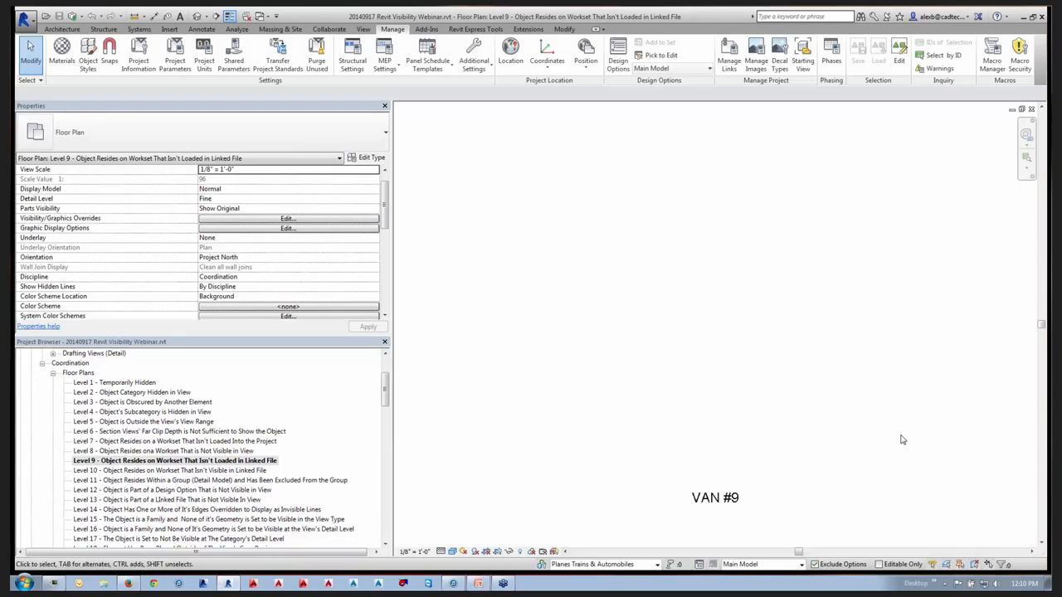
# Check the worksets of Arch Tower Link.rvt again and reload the link with all of them opened.
pyautogui.click(200, 461)
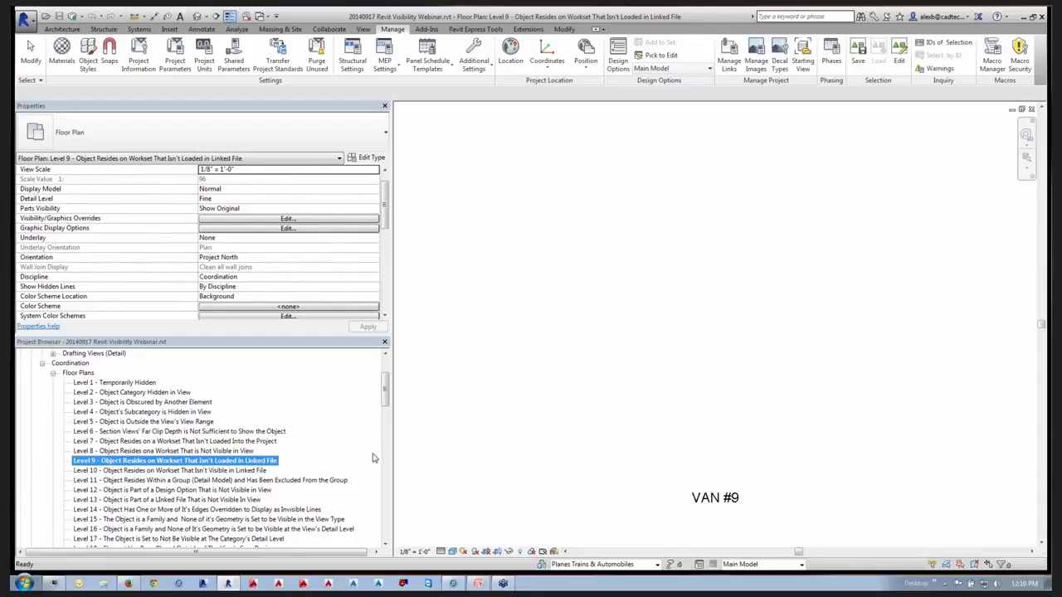
pyautogui.click(729, 55)
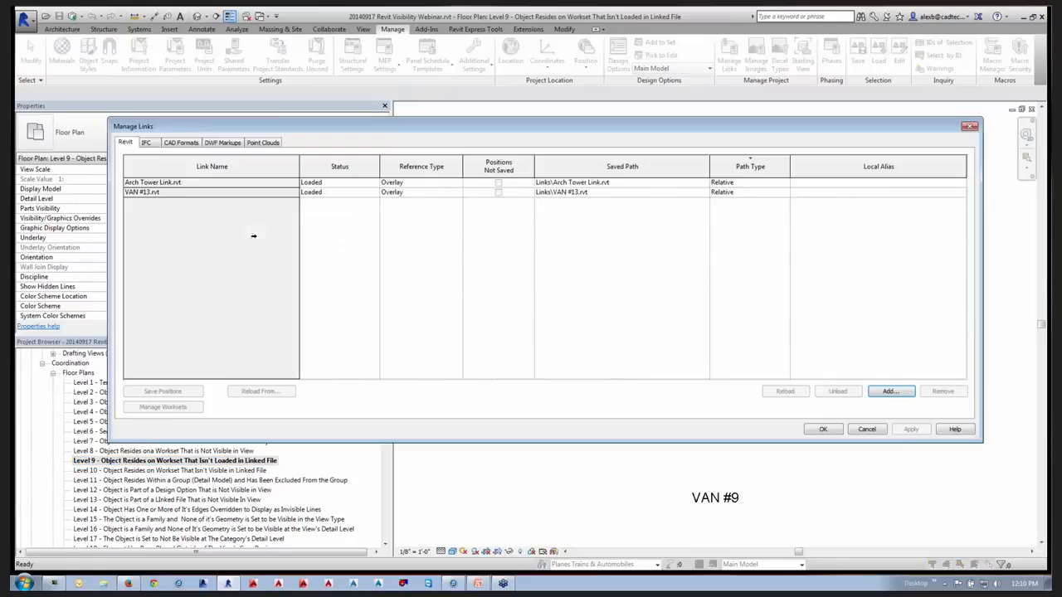
pyautogui.click(189, 182)
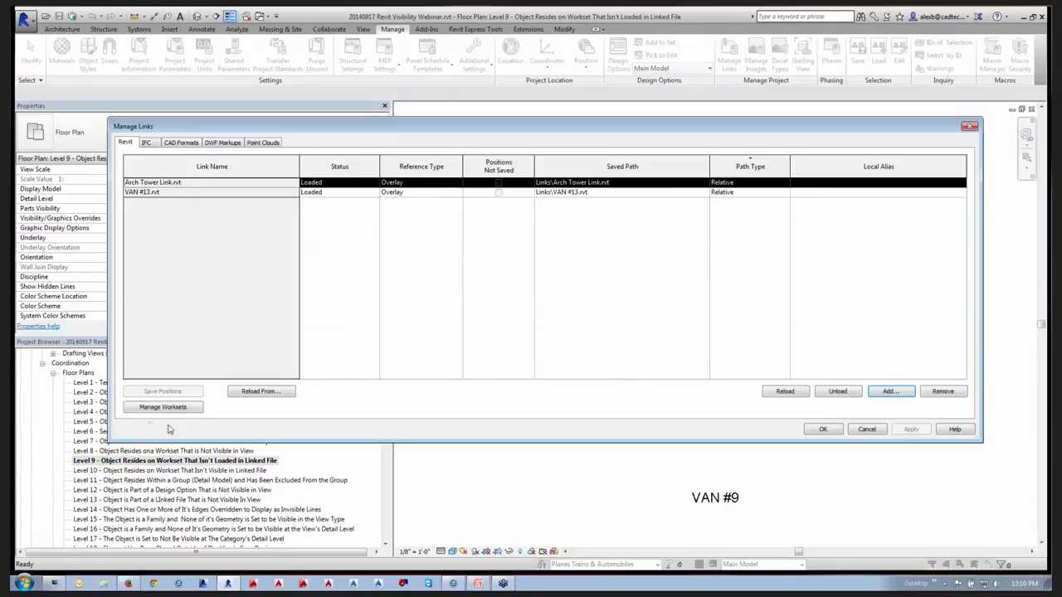
pyautogui.click(171, 407)
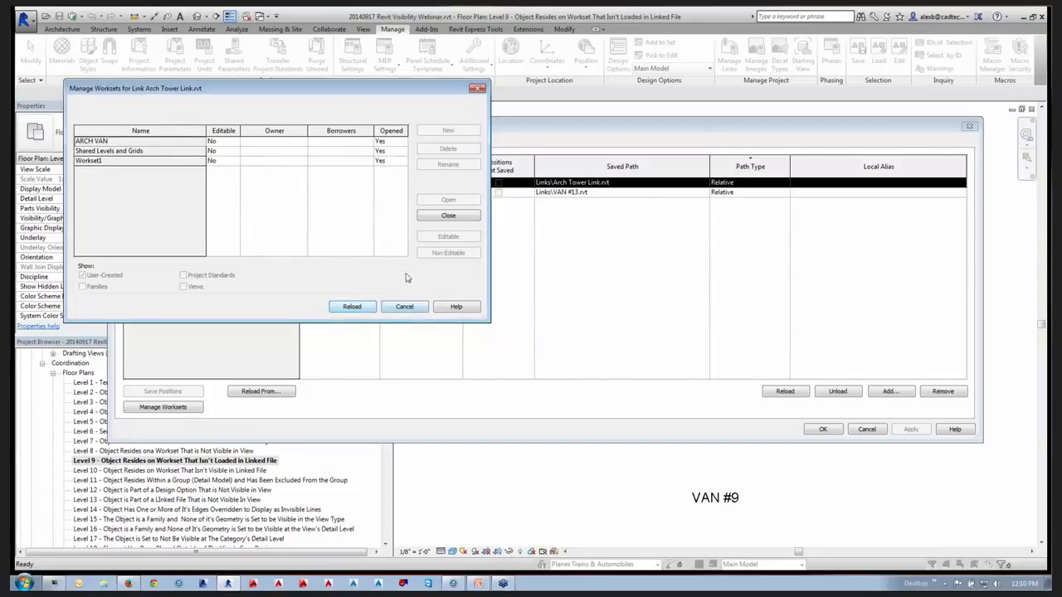
pyautogui.click(351, 307)
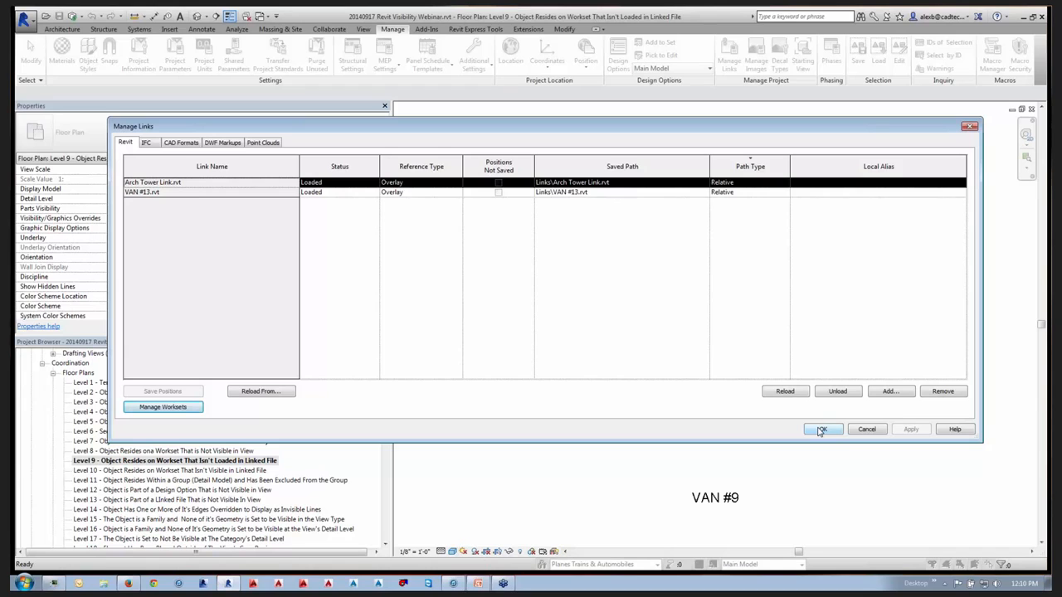
pyautogui.click(820, 430)
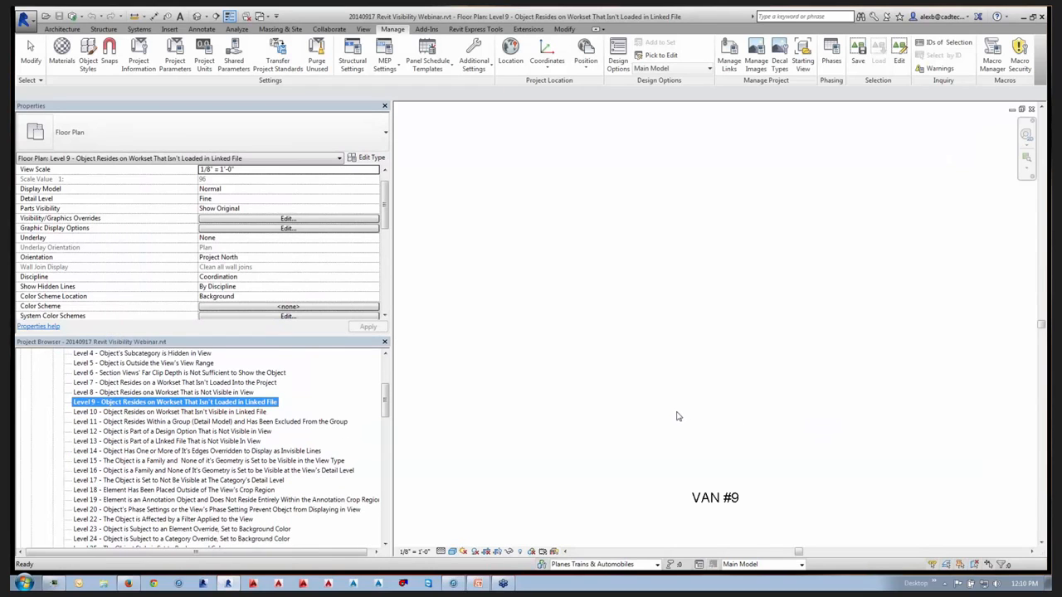
# Examine the Level 9 and Level 8 floor plans and the default 3D view for the missing linked tower geometry.
pyautogui.scroll(-5, 641, 404)
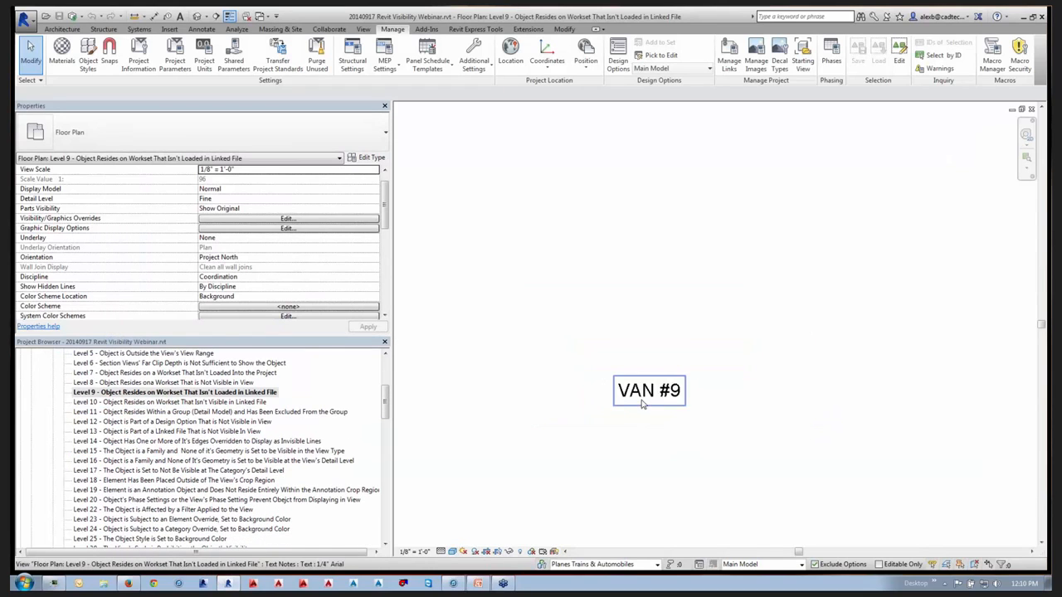
pyautogui.doubleClick(249, 382)
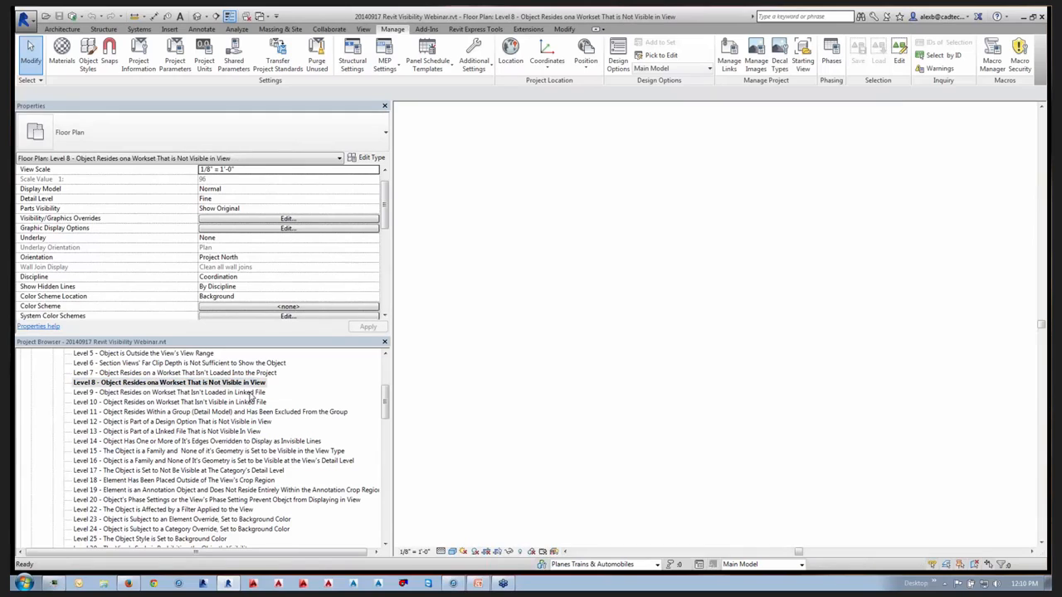
pyautogui.doubleClick(251, 394)
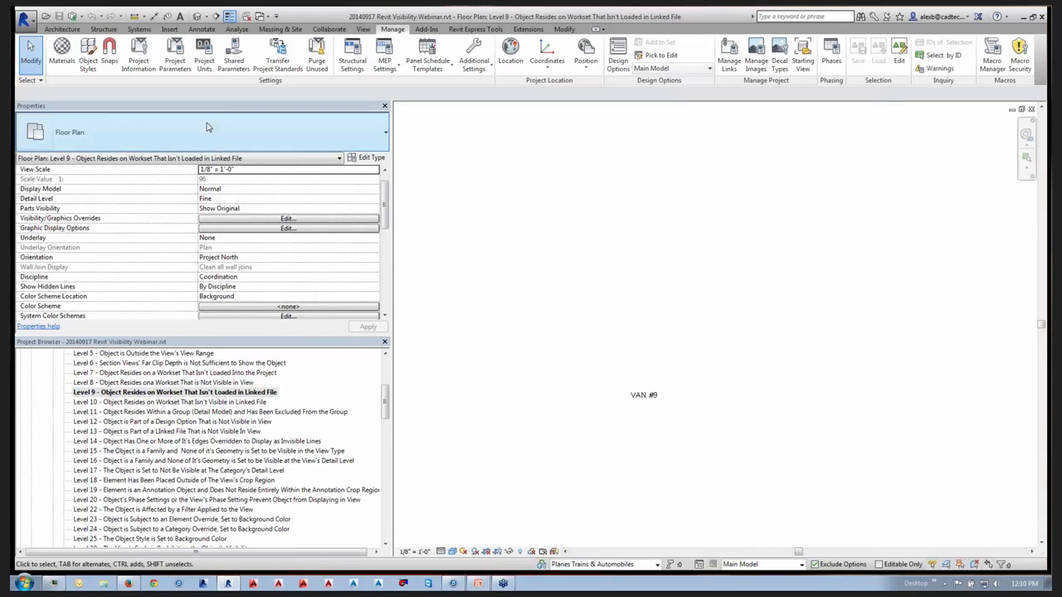
pyautogui.click(363, 29)
pyautogui.click(359, 52)
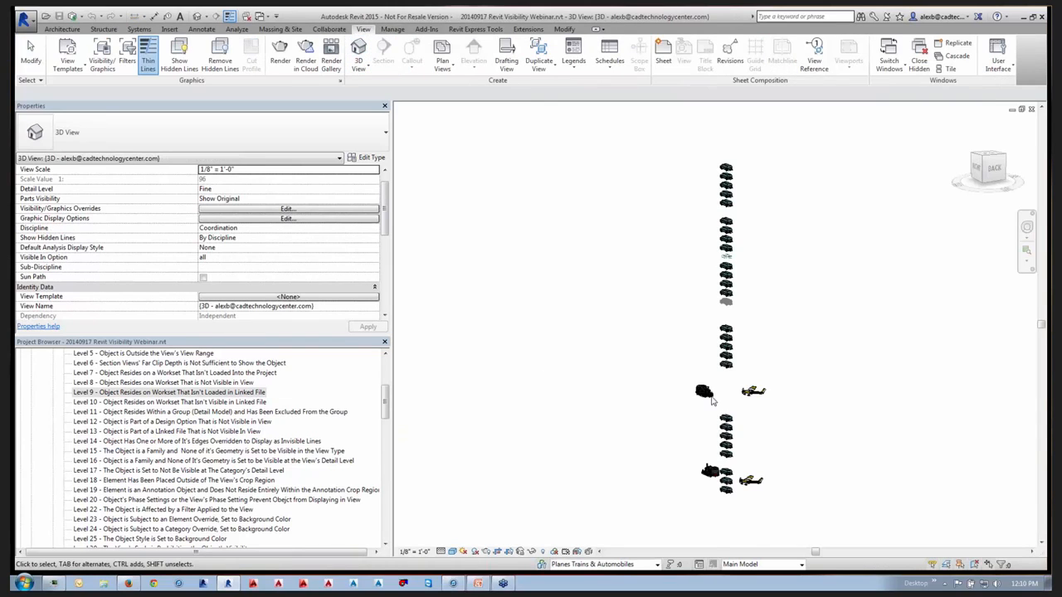
pyautogui.scroll(-5, 711, 402)
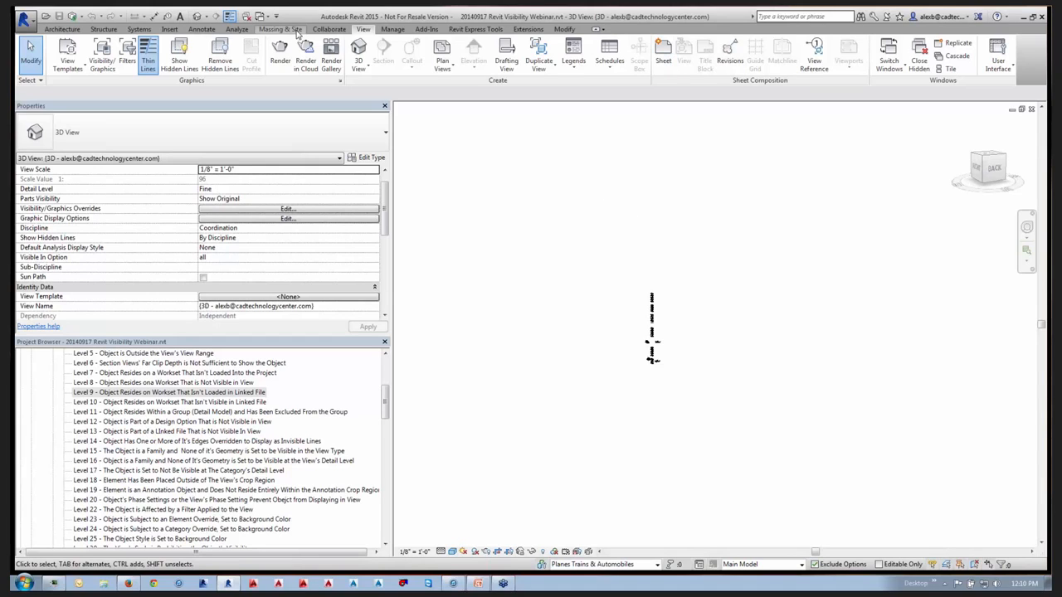
# Start reloading the Arch Tower Link.rvt link from a chosen file location.
pyautogui.click(392, 29)
pyautogui.click(728, 60)
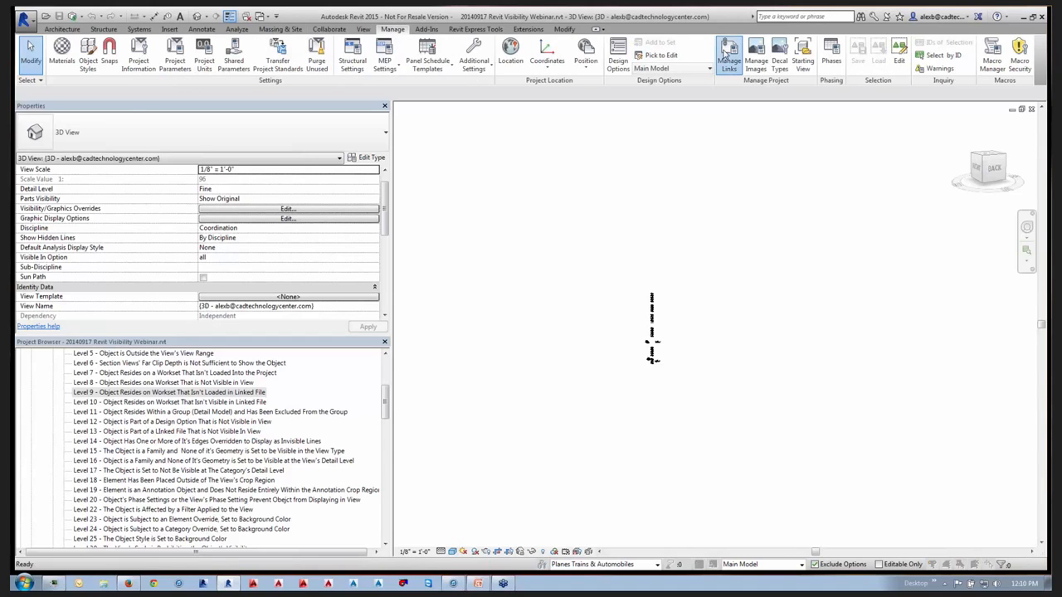
pyautogui.click(175, 182)
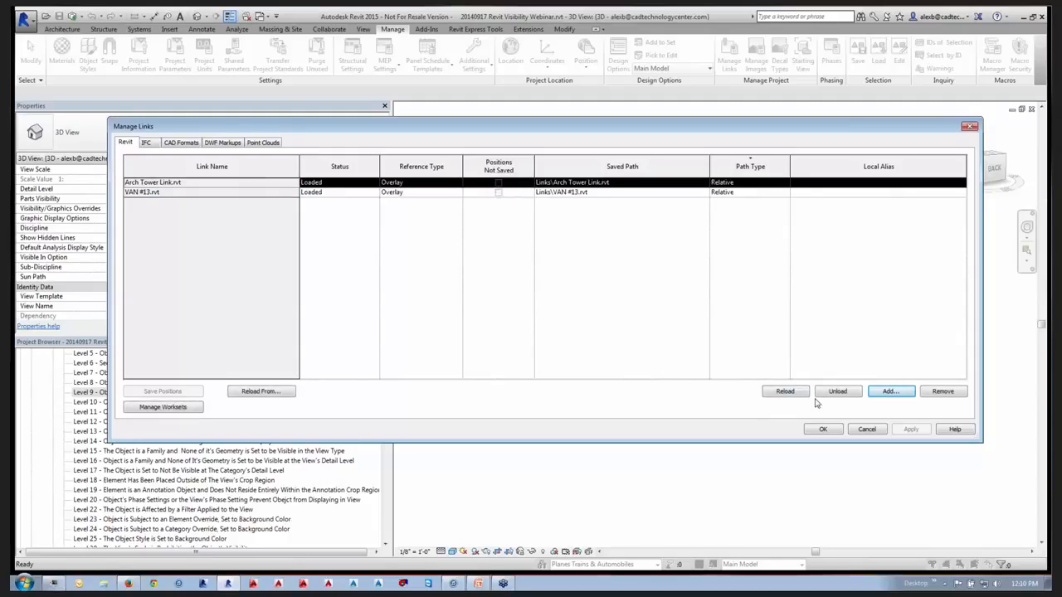
pyautogui.click(273, 393)
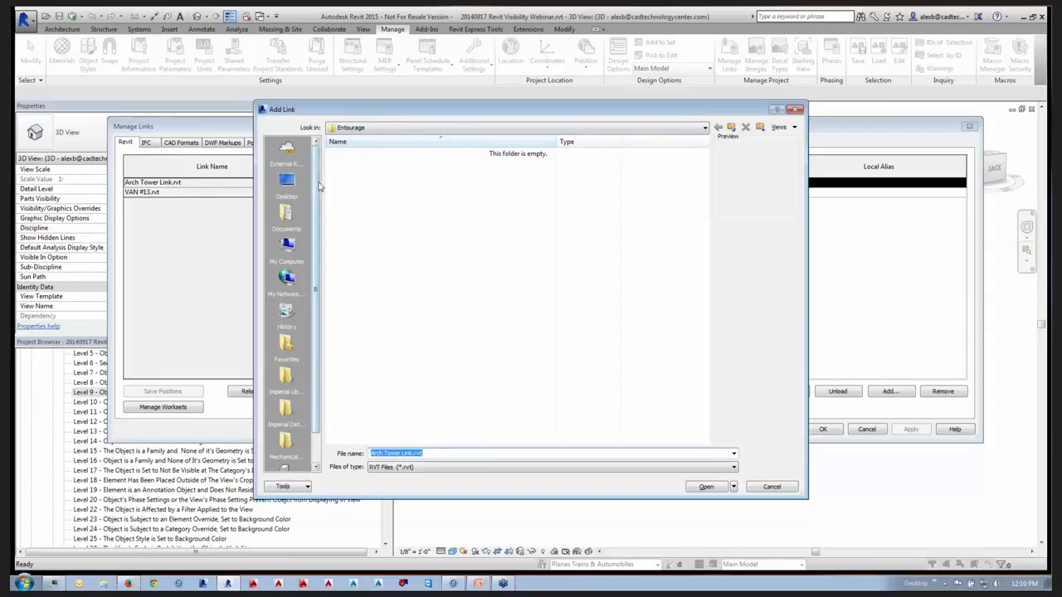
pyautogui.click(356, 130)
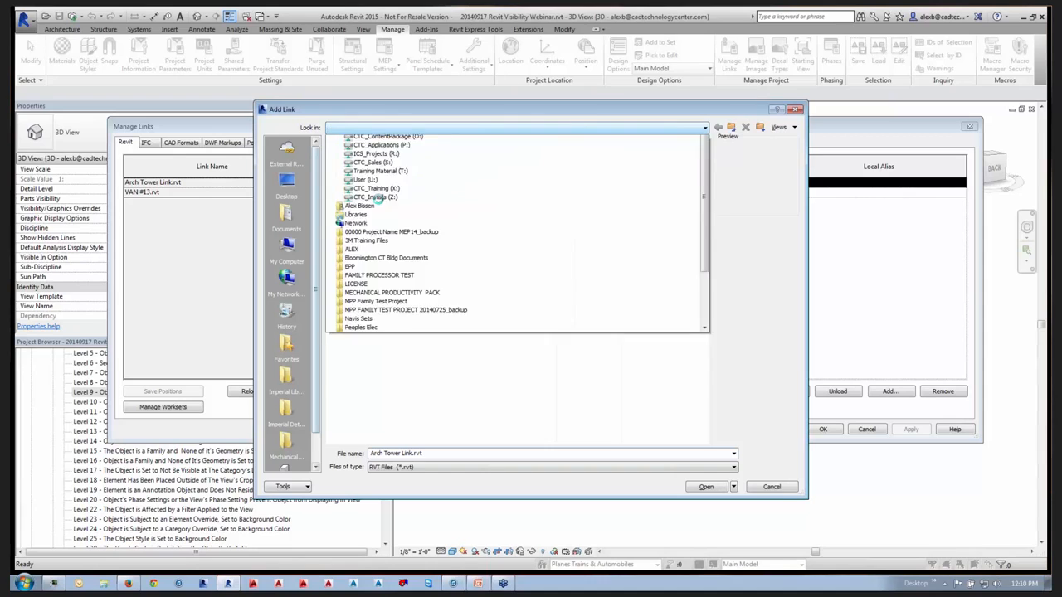
pyautogui.scroll(3, 378, 199)
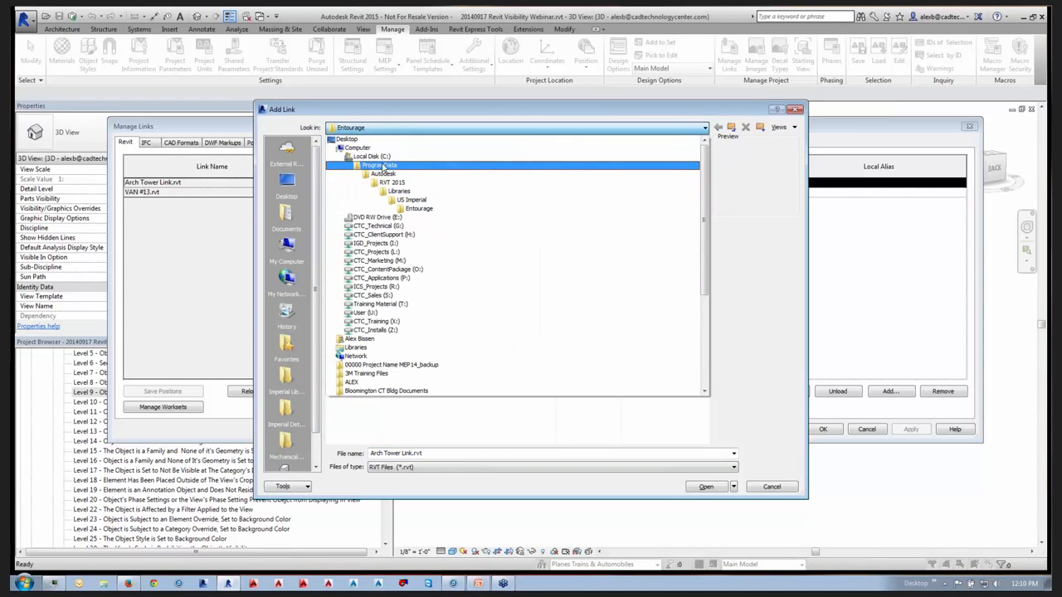
pyautogui.click(378, 155)
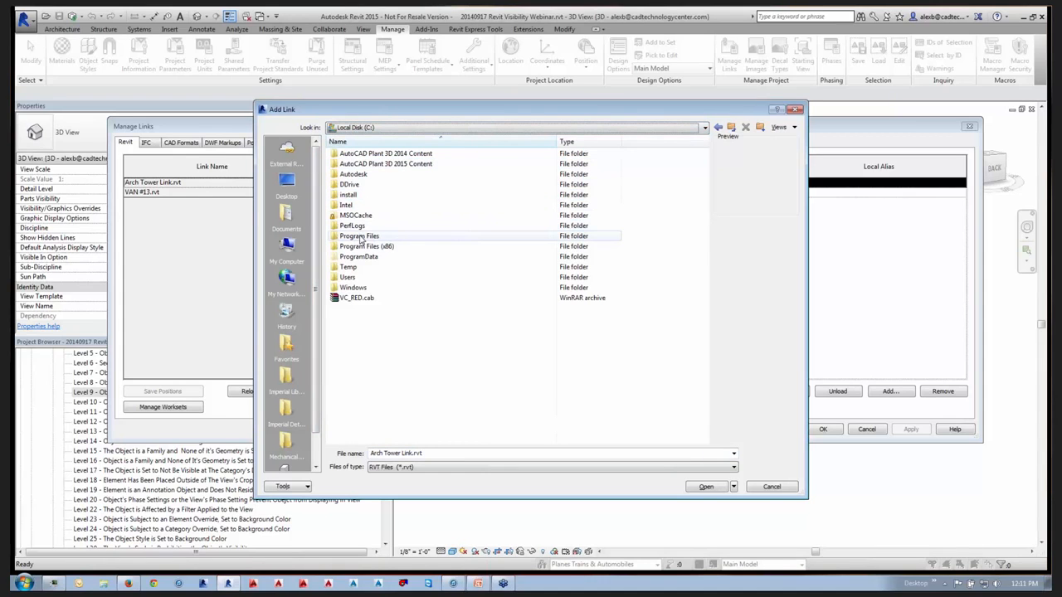
pyautogui.click(397, 128)
pyautogui.scroll(-3, 406, 253)
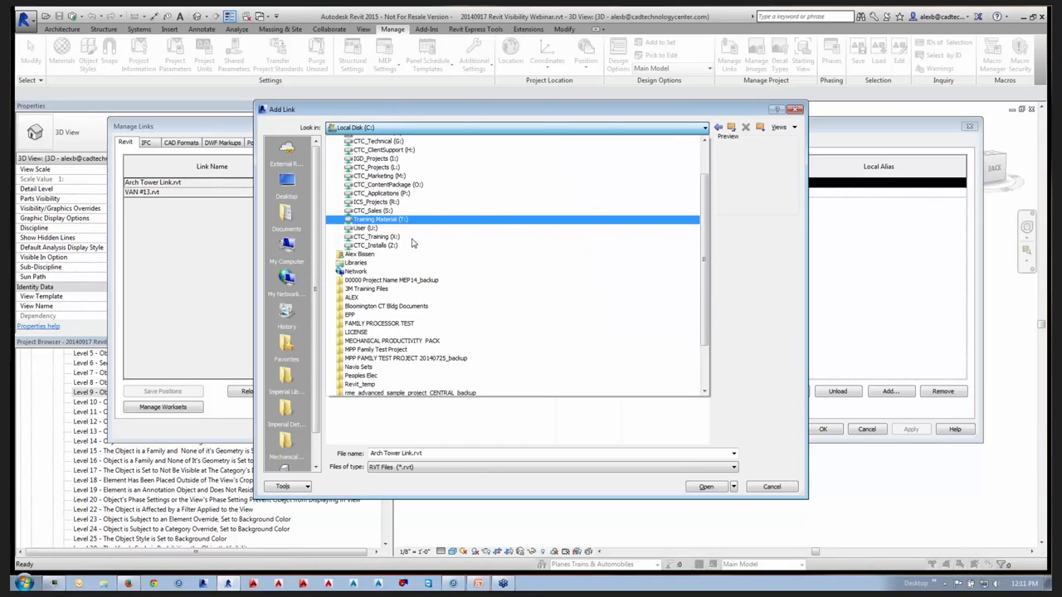
pyautogui.scroll(4, 386, 170)
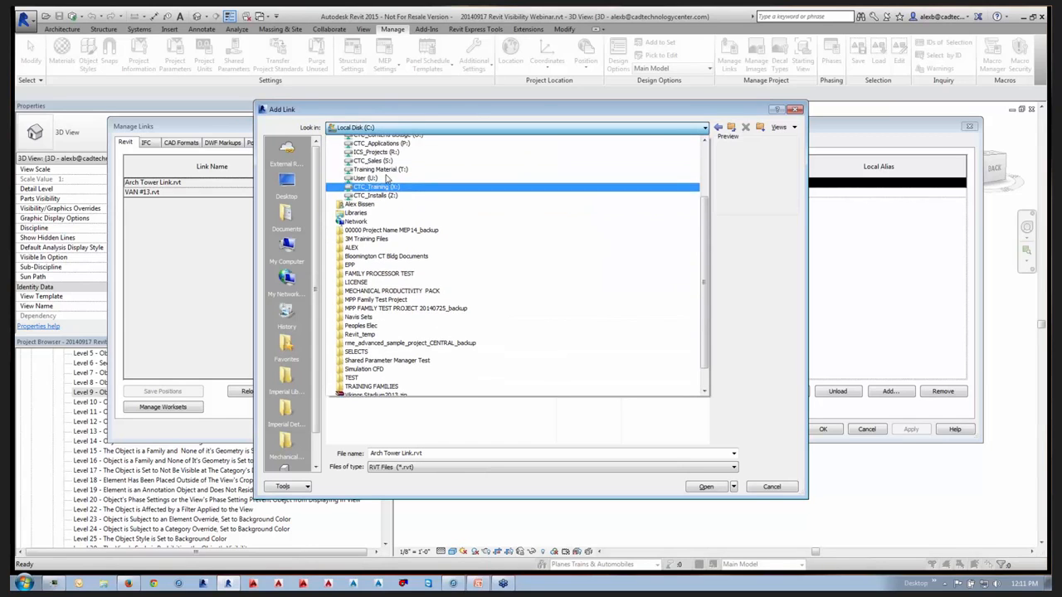
pyautogui.click(359, 147)
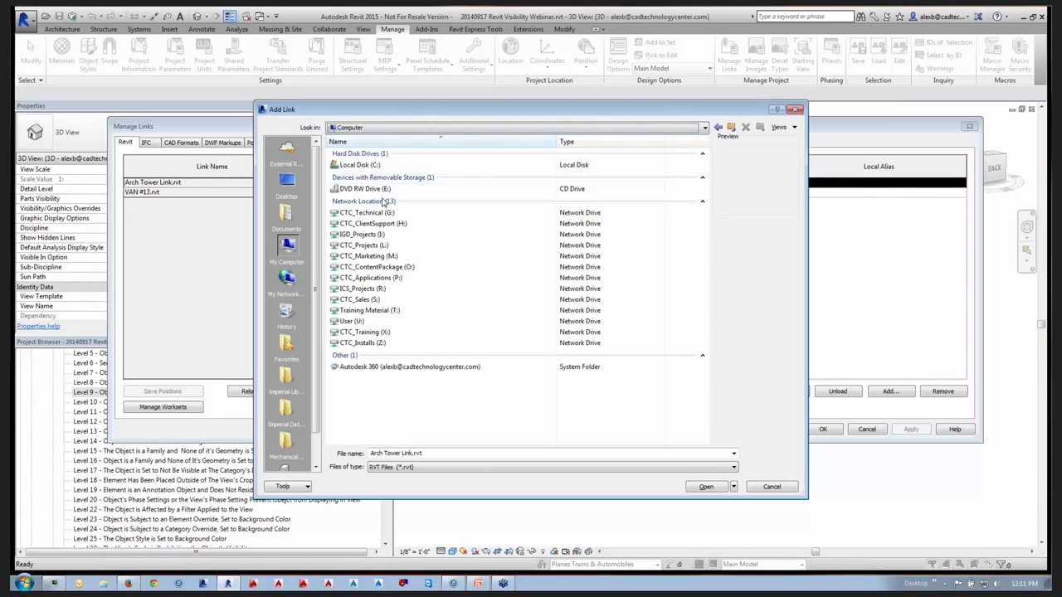
pyautogui.doubleClick(374, 167)
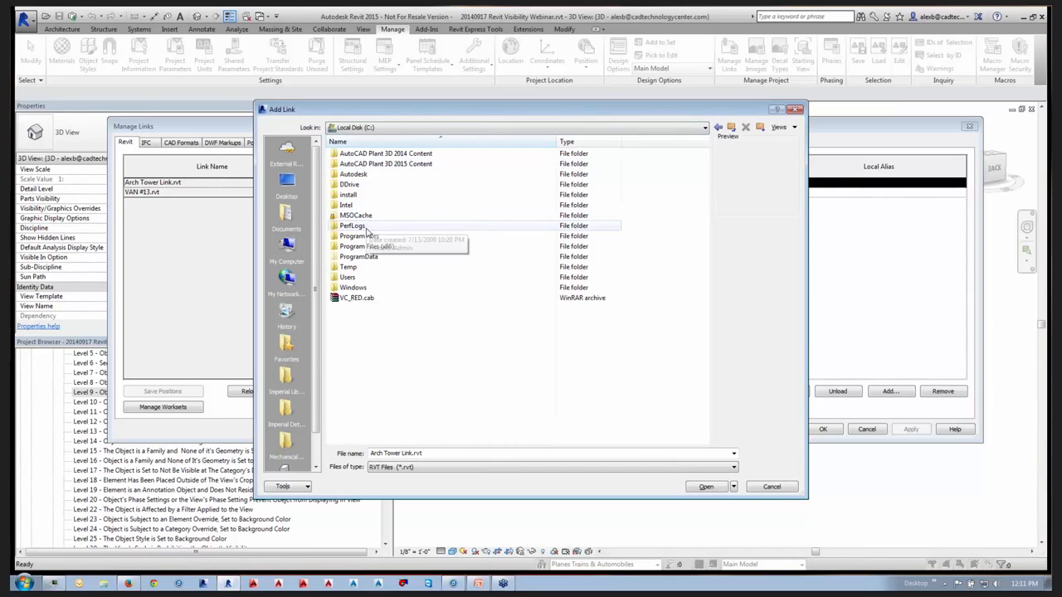
# Reload the link from Arch Tower Link.rvt in the Links folder of the 34 Ways webinar project under Documents, CTC Webinar Docs.
pyautogui.click(297, 218)
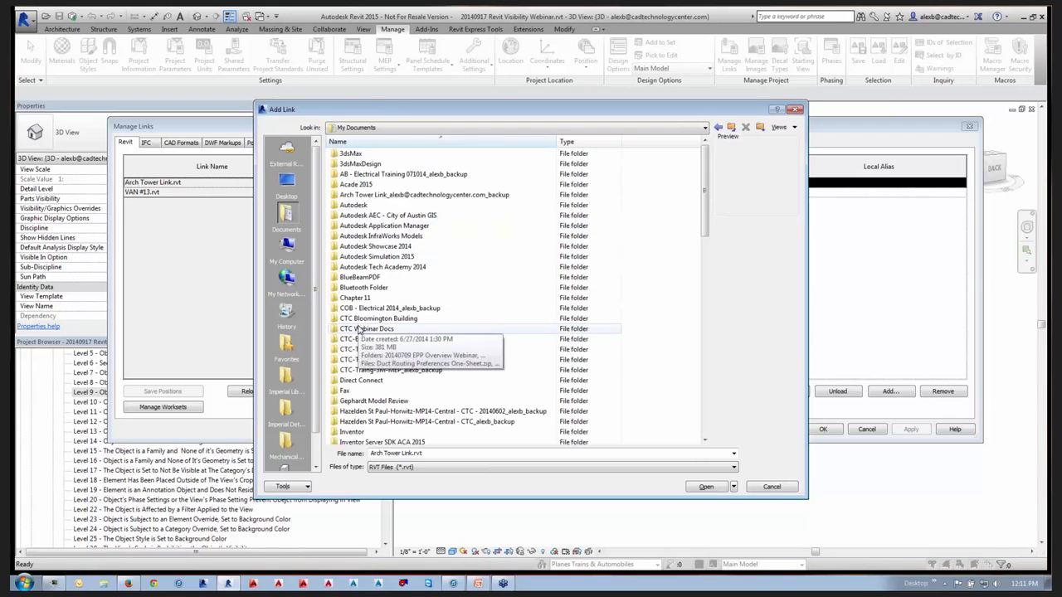
pyautogui.doubleClick(359, 330)
pyautogui.doubleClick(371, 185)
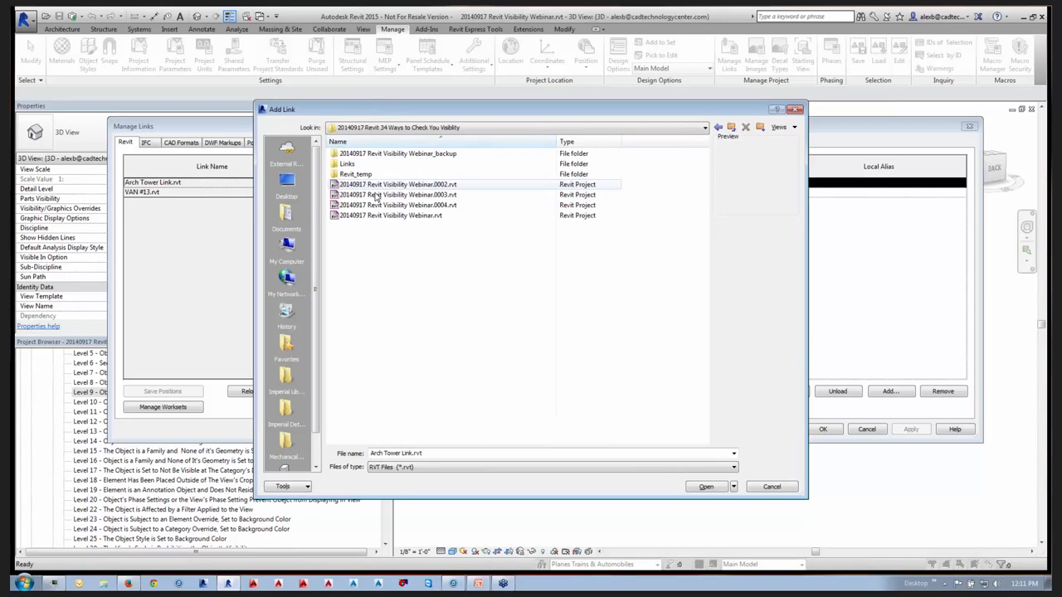
pyautogui.doubleClick(349, 164)
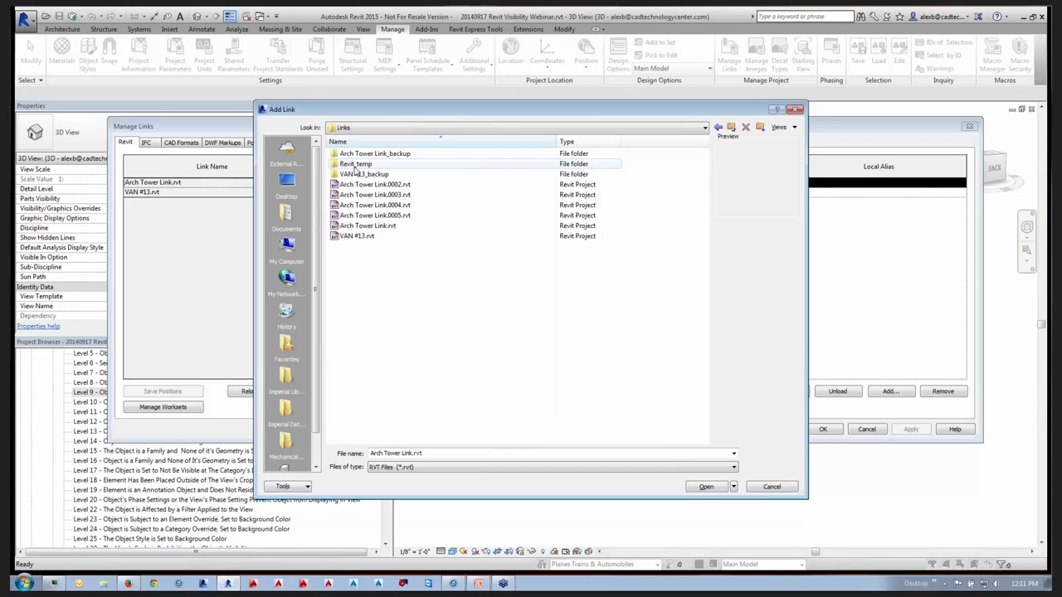
pyautogui.click(366, 226)
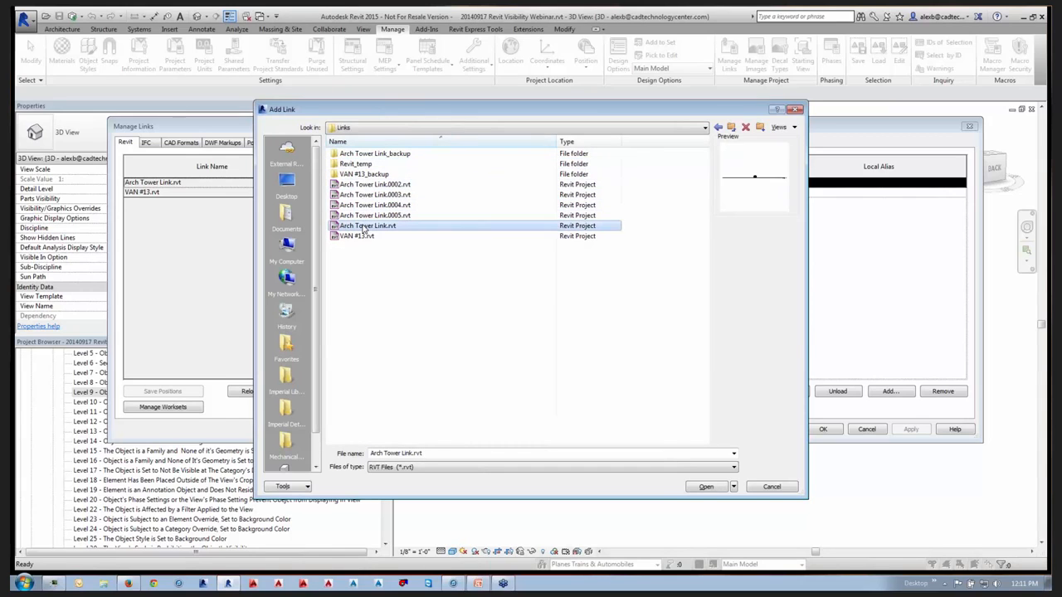
pyautogui.click(704, 487)
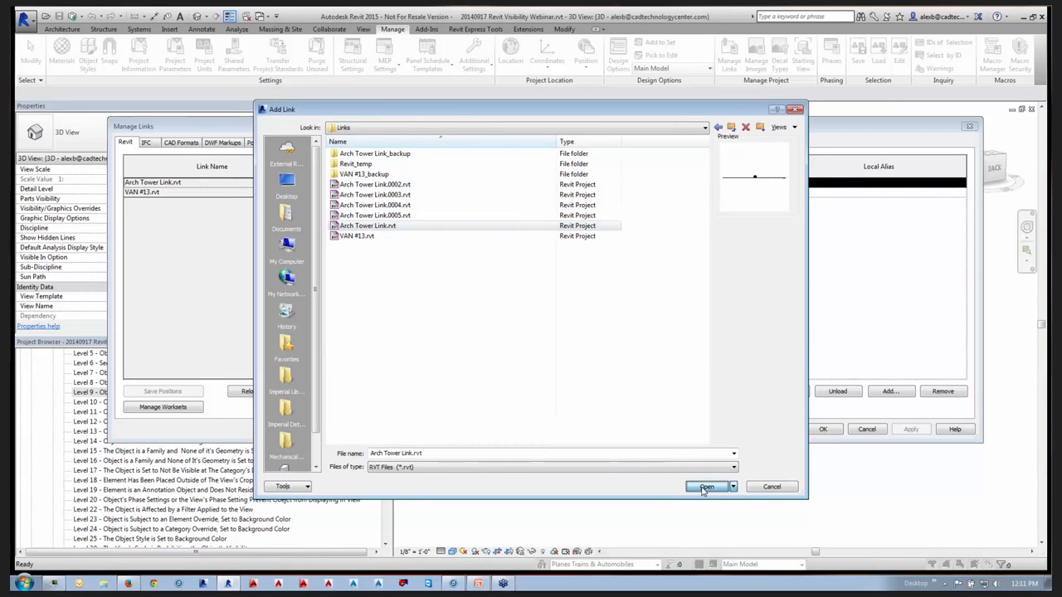
# Accept the link changes and inspect the default 3D view for the linked tower geometry.
pyautogui.click(822, 430)
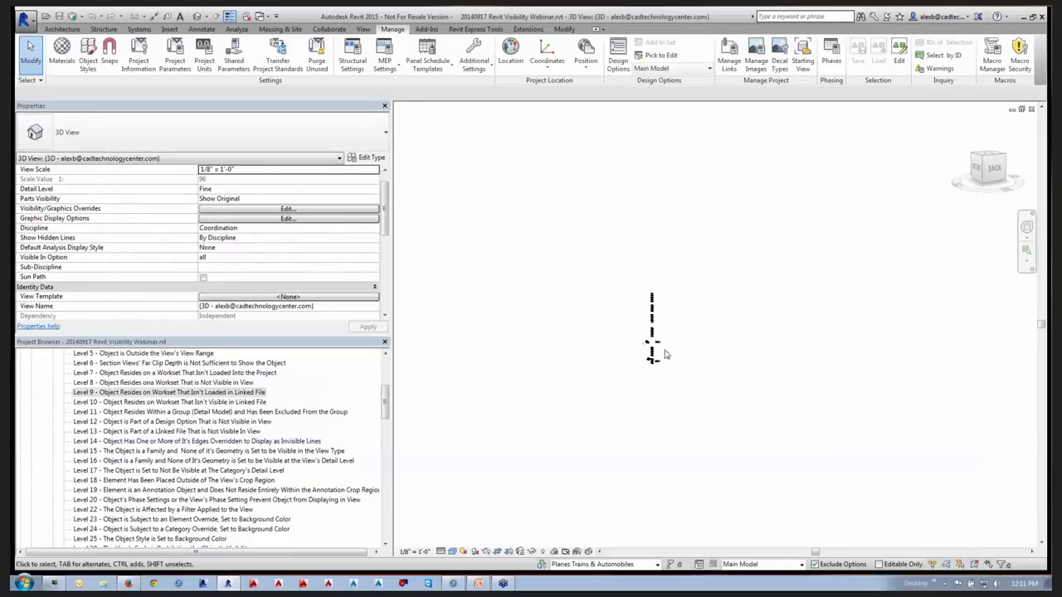
pyautogui.scroll(5, 643, 347)
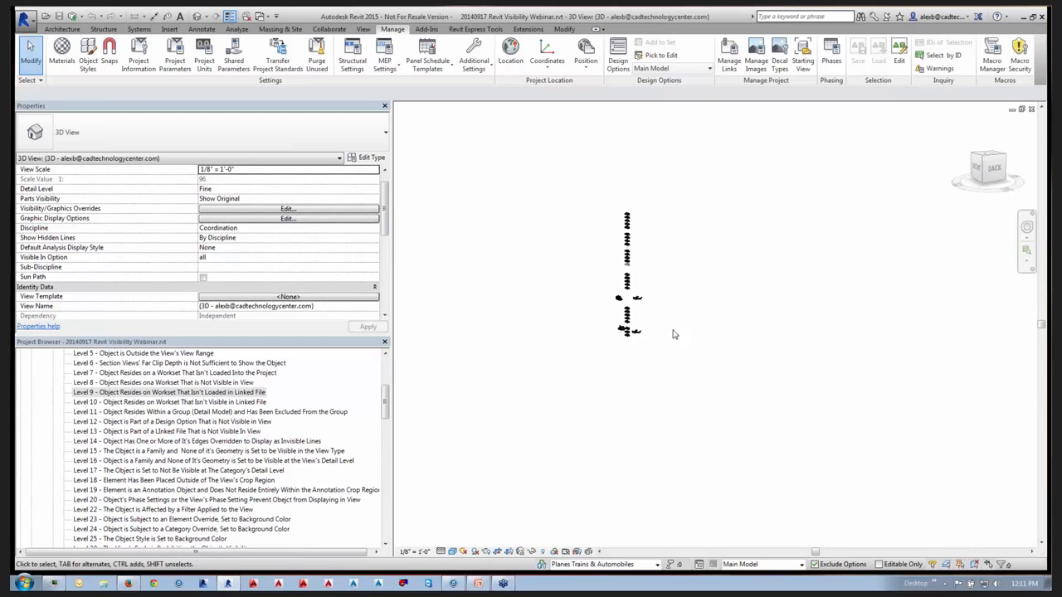
pyautogui.moveTo(656, 301); pyautogui.dragTo(594, 294, button='middle')
pyautogui.scroll(4, 572, 290)
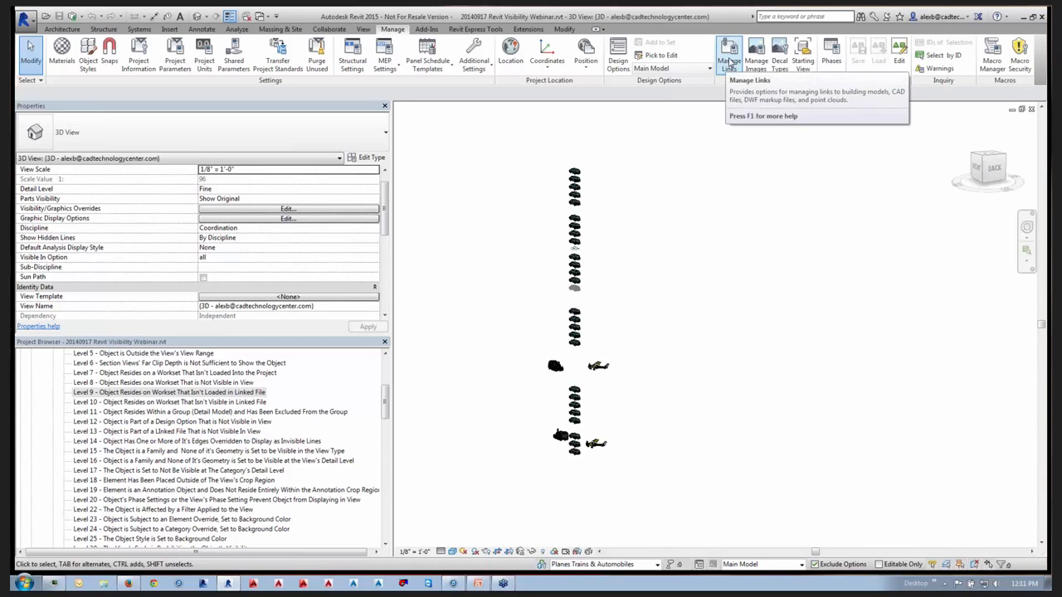
# Check whether the worksets of the Arch Tower Link.rvt link are opened, leaving the link settings as they are.
pyautogui.click(727, 59)
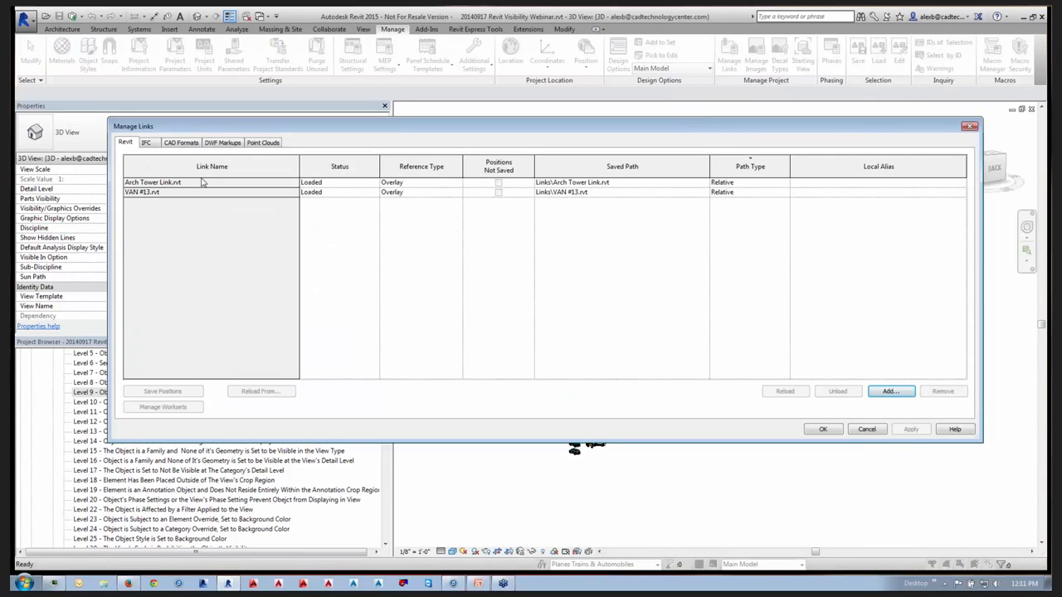
pyautogui.click(202, 181)
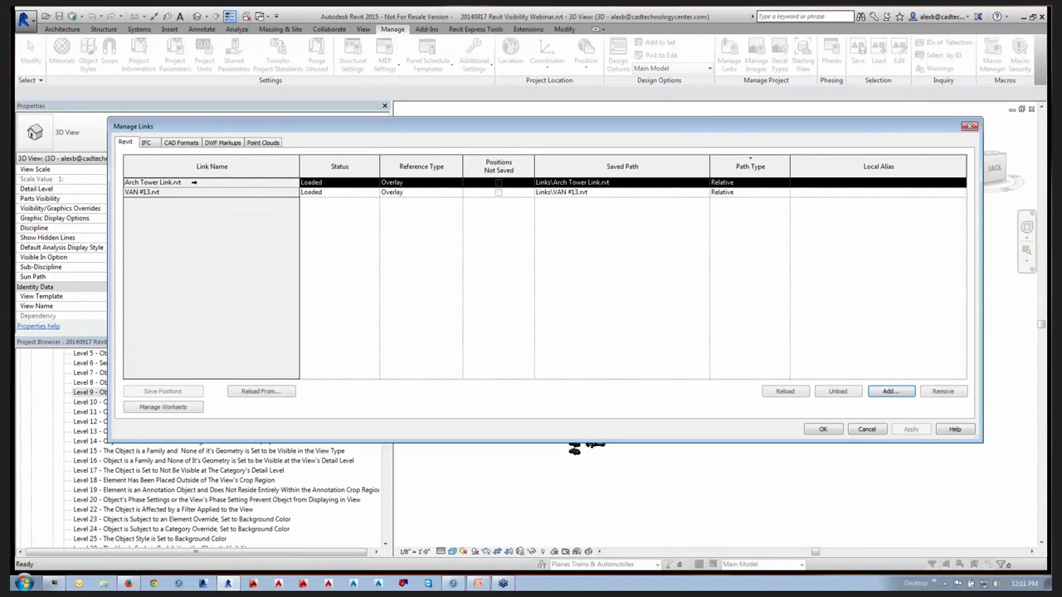
pyautogui.click(164, 407)
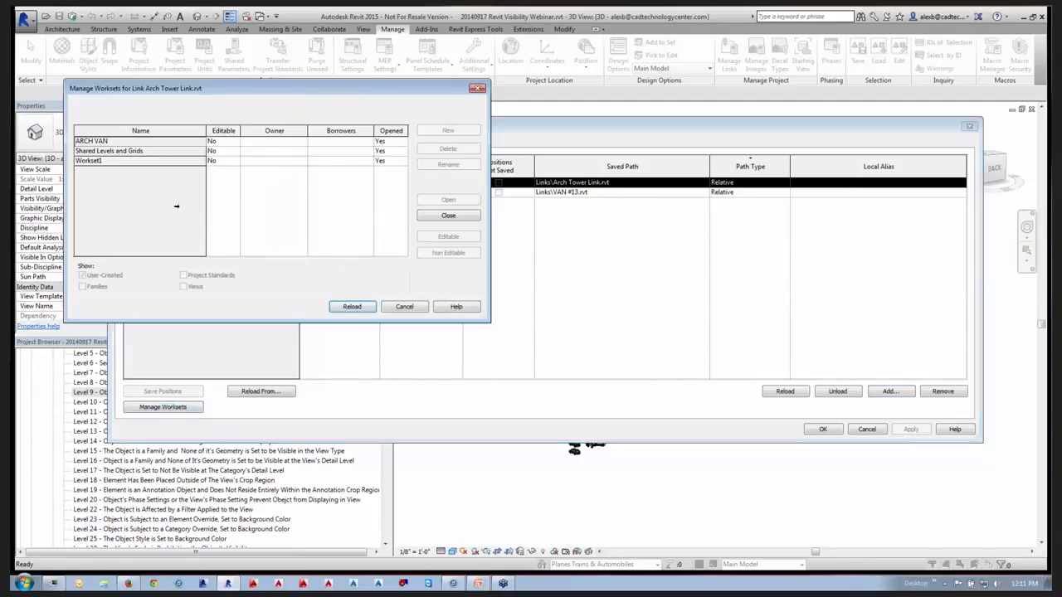
pyautogui.click(404, 308)
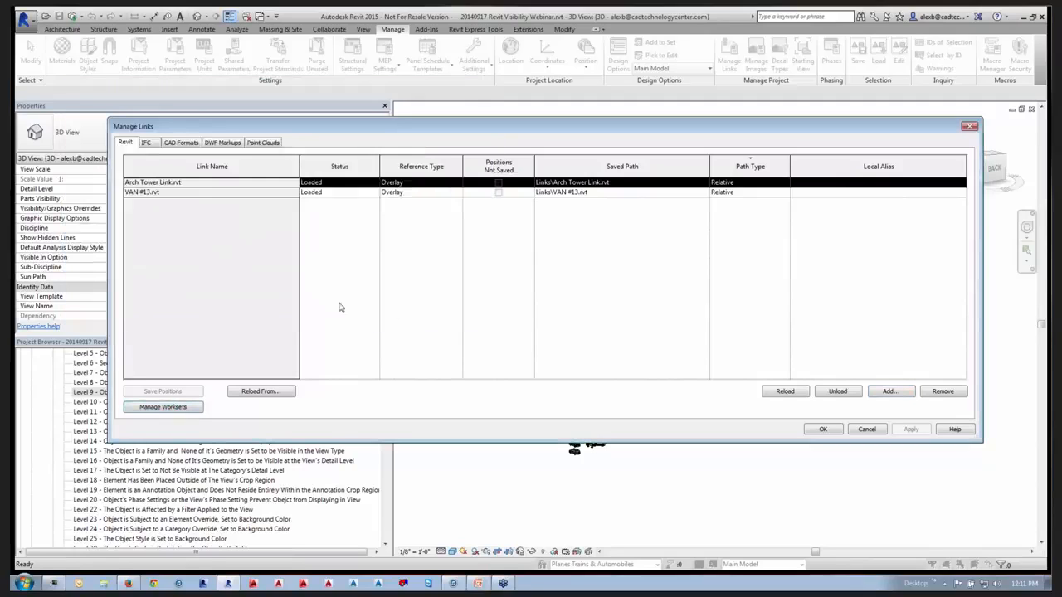
pyautogui.click(871, 431)
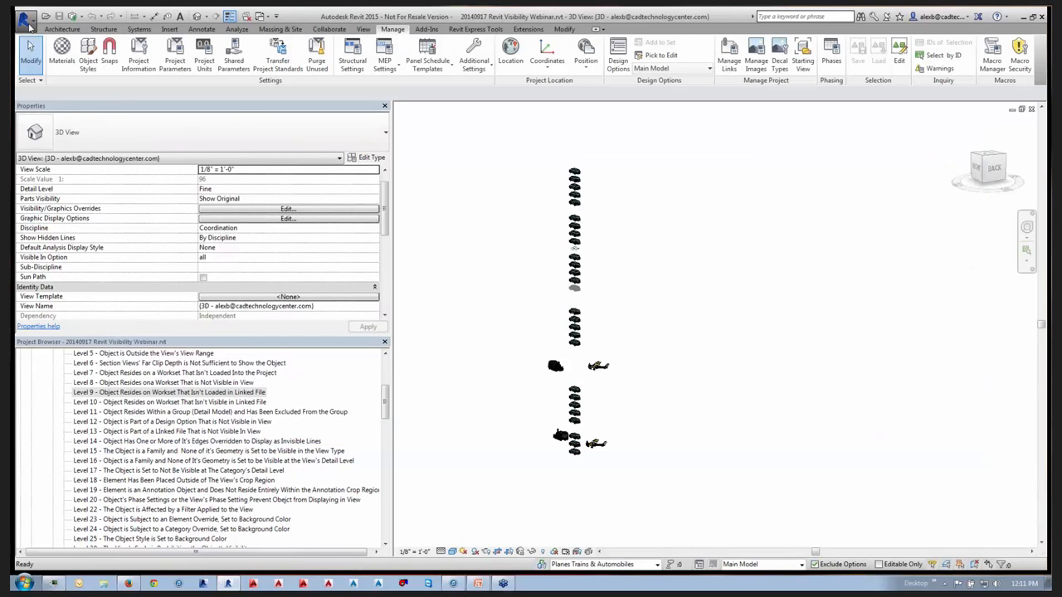
# Close the 20140917 Revit Visibility Webinar.rvt project without saving its changes.
pyautogui.click(25, 16)
pyautogui.click(51, 330)
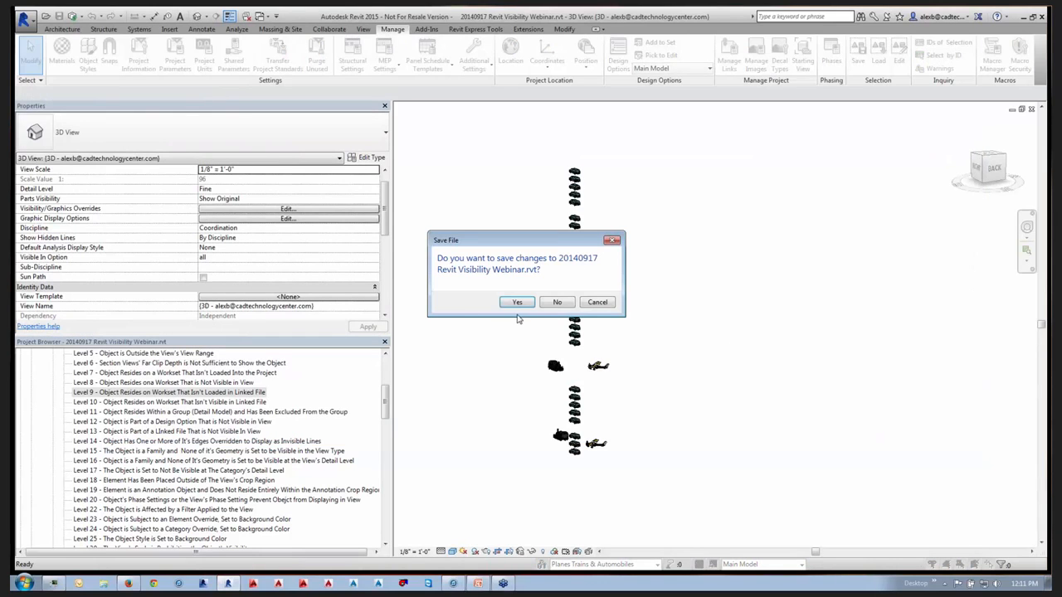
pyautogui.click(554, 303)
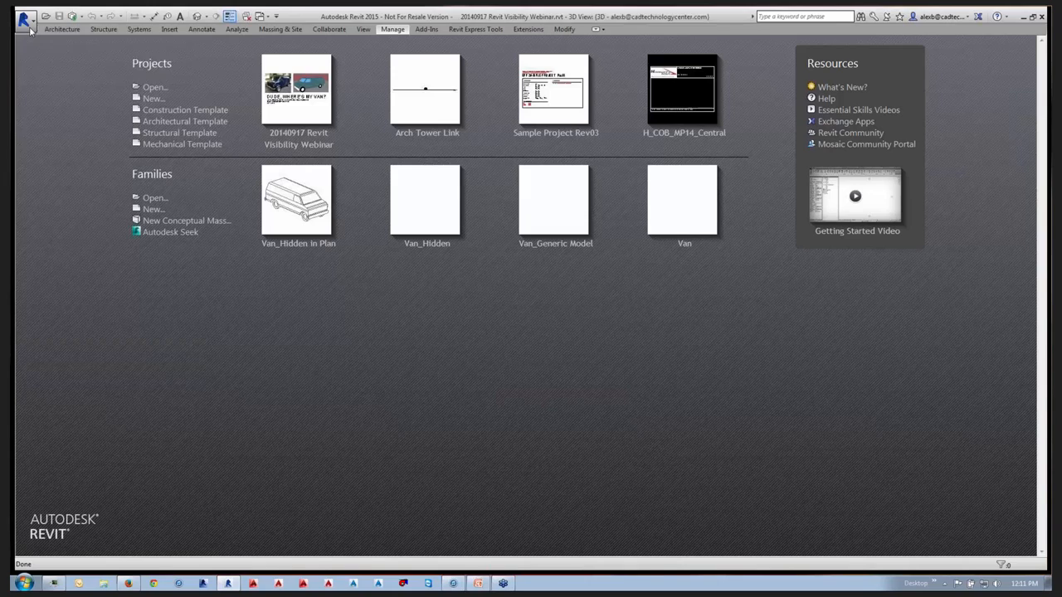
# Reopen 20140917 Revit Visibility Webinar.rvt from the folder above Links, accepting the space enclosure warning.
pyautogui.click(26, 20)
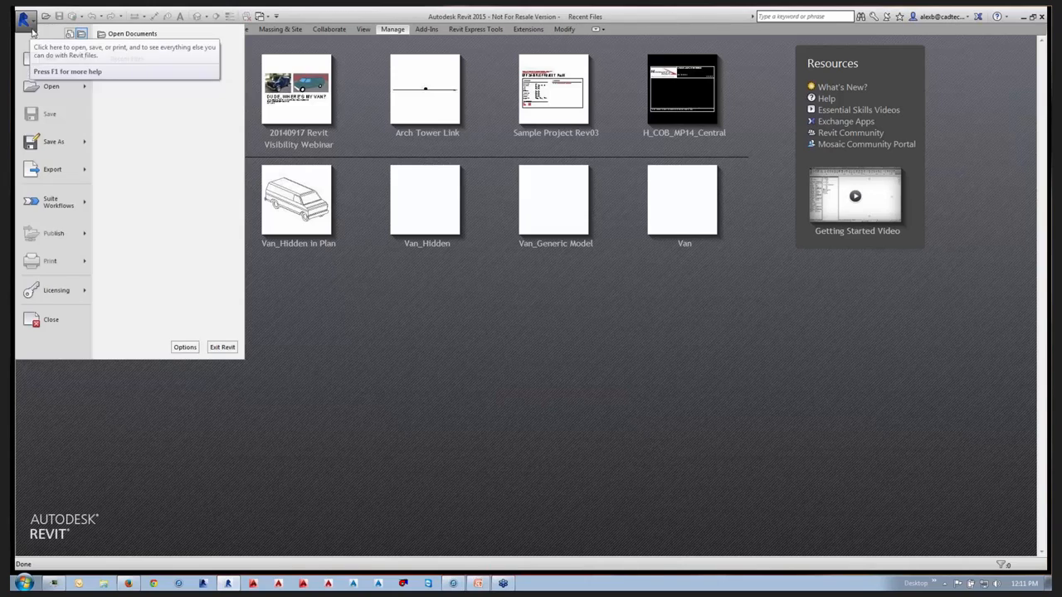
pyautogui.click(52, 87)
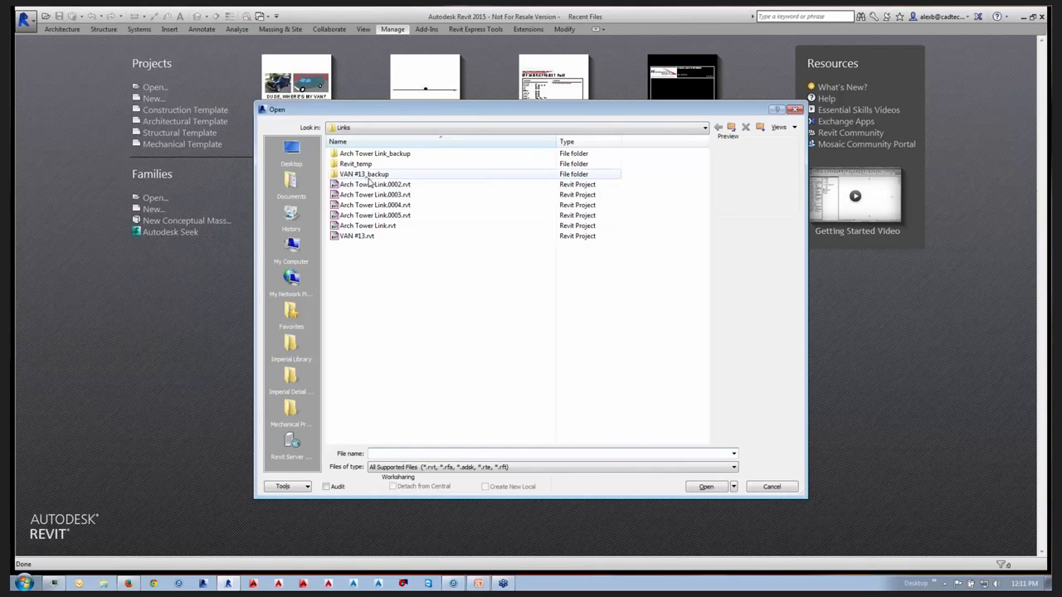
pyautogui.click(731, 127)
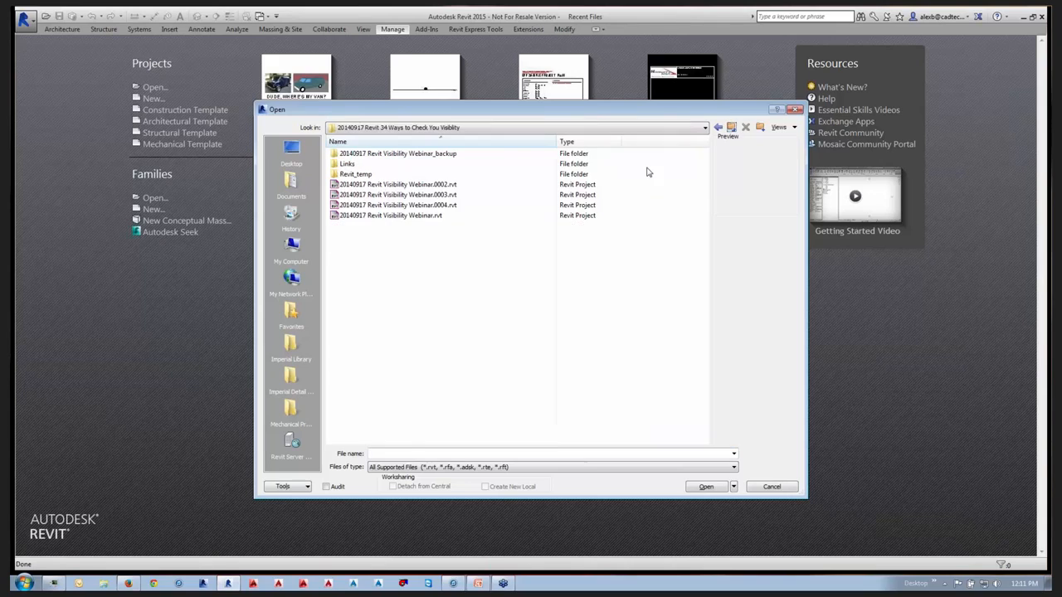
pyautogui.click(386, 216)
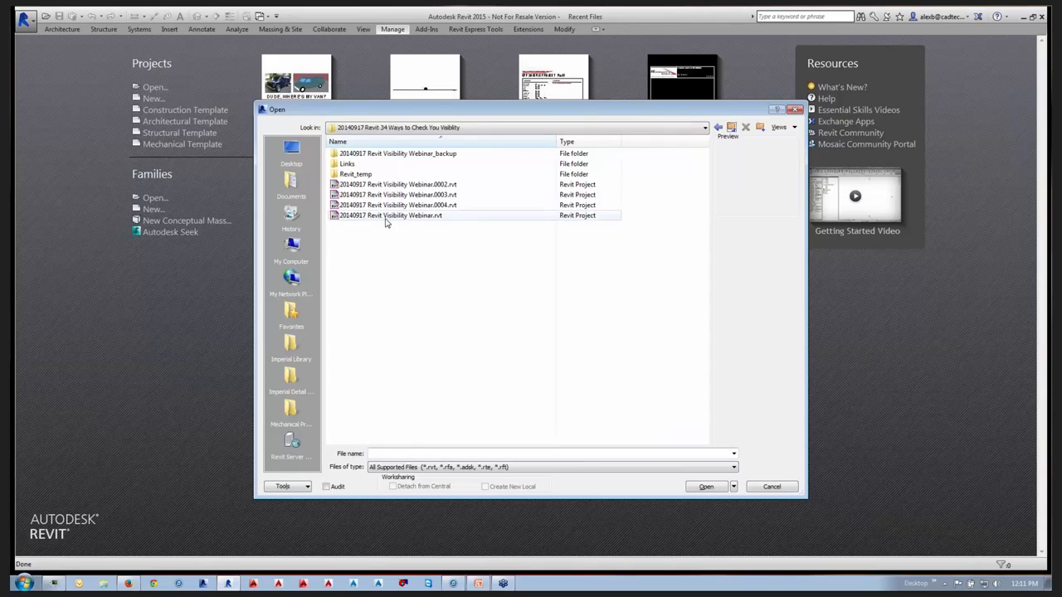
pyautogui.click(710, 488)
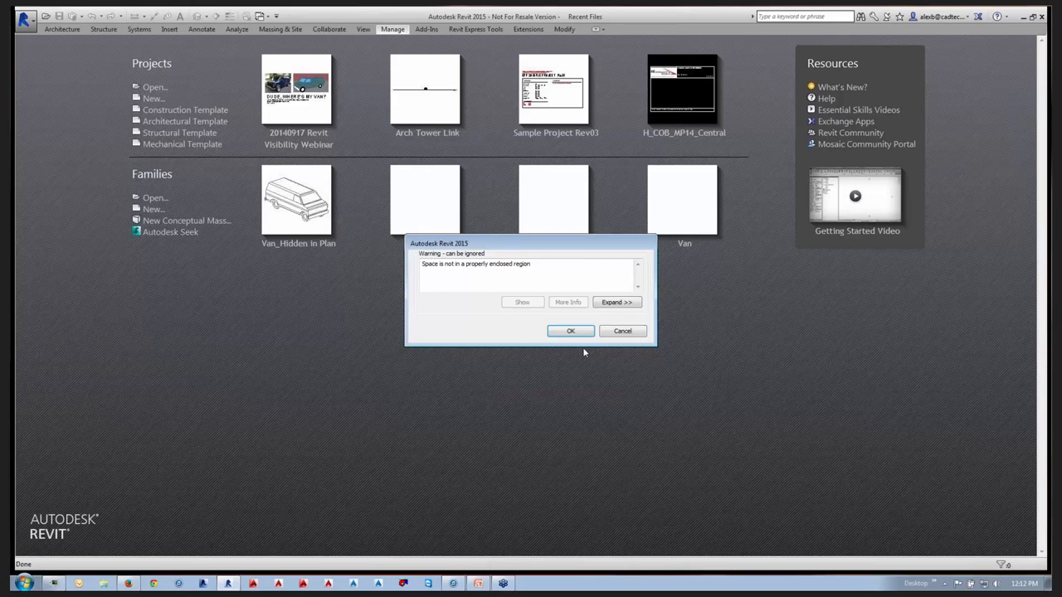
pyautogui.click(584, 335)
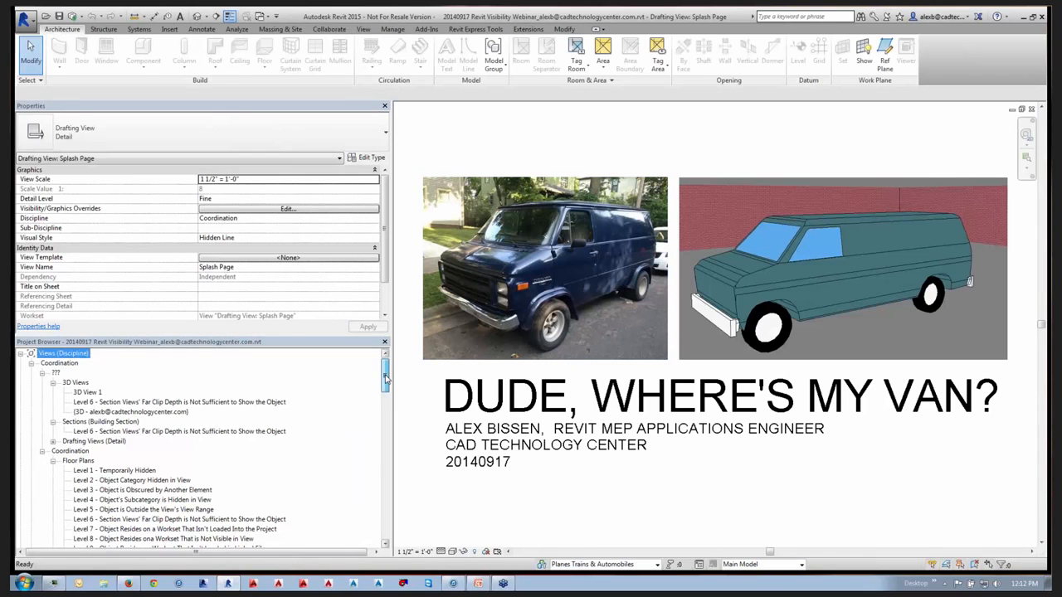
# Check the Level 10, Level 9 and Level 8 floor plans for the missing vans.
pyautogui.scroll(-1, 384, 381)
pyautogui.moveTo(384, 380); pyautogui.dragTo(384, 399)
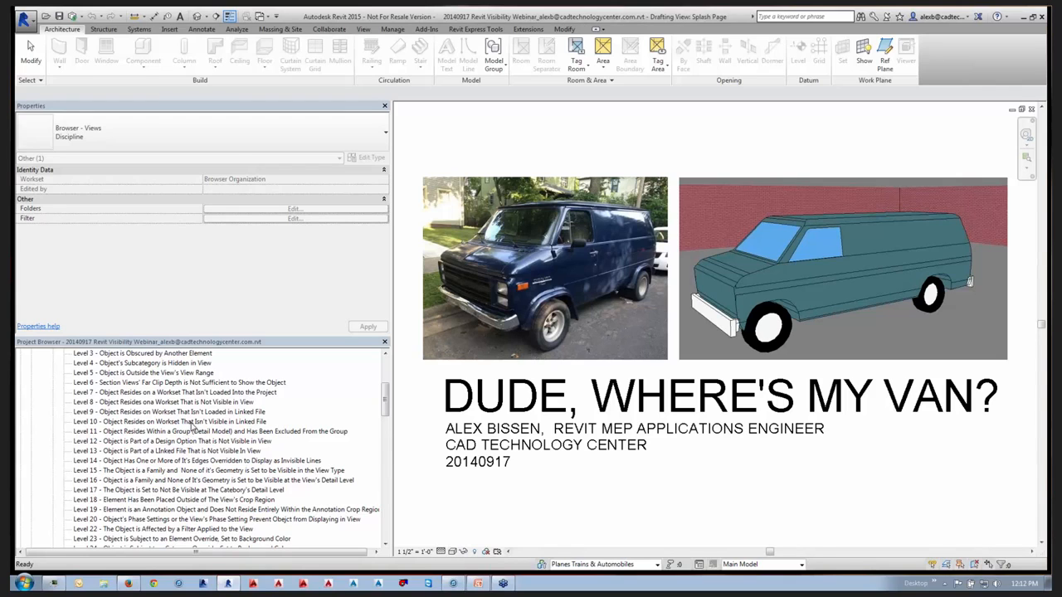
pyautogui.doubleClick(192, 422)
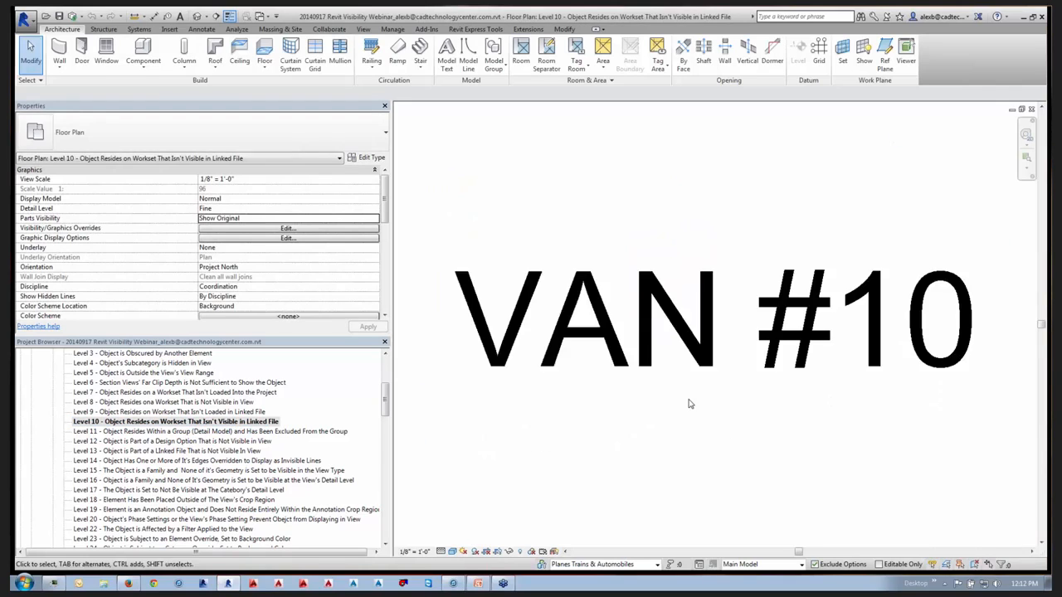
pyautogui.doubleClick(204, 414)
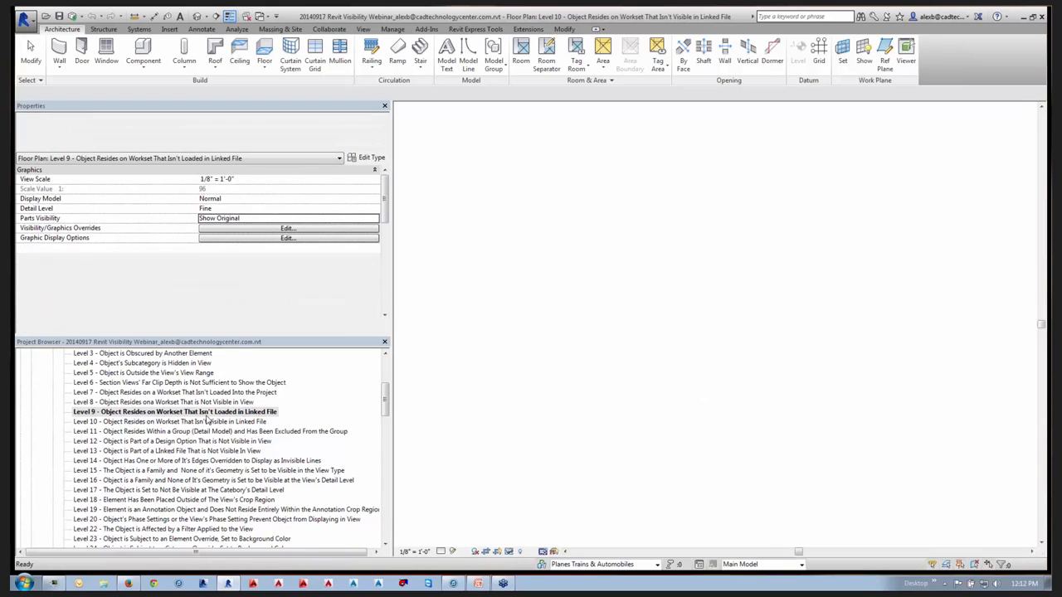
pyautogui.doubleClick(214, 402)
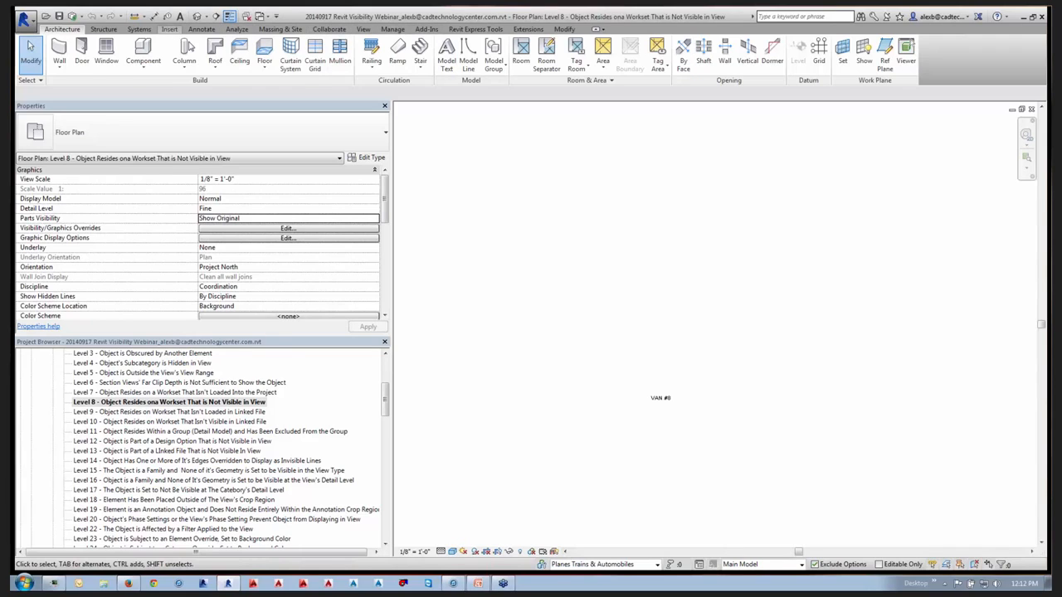
# Link Arch Tower Link.rvt from the Links folder with Auto - Origin to Origin positioning, creating a new instance of the existing link.
pyautogui.click(169, 30)
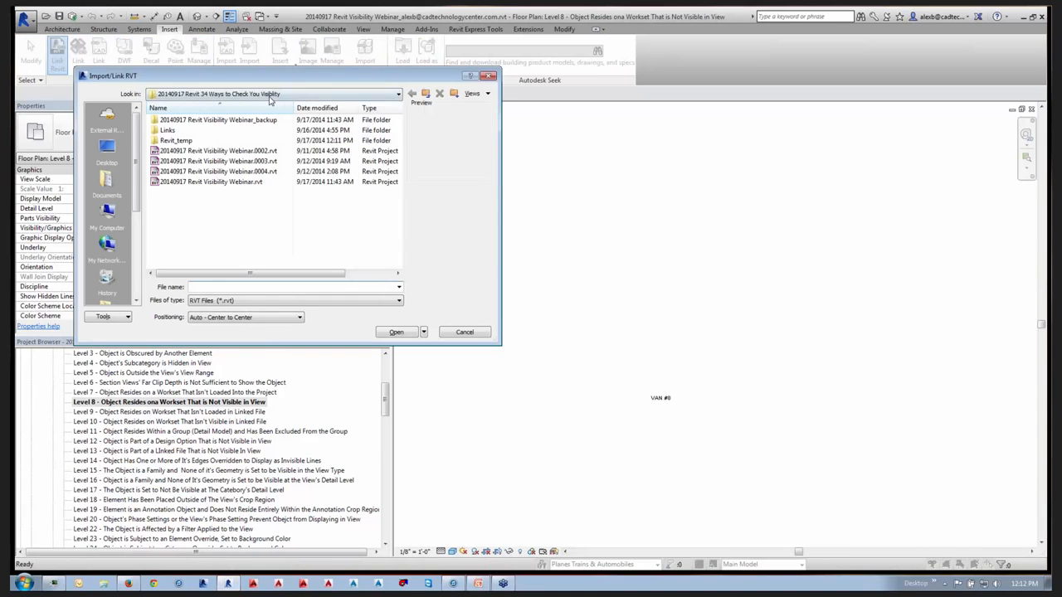
pyautogui.doubleClick(168, 130)
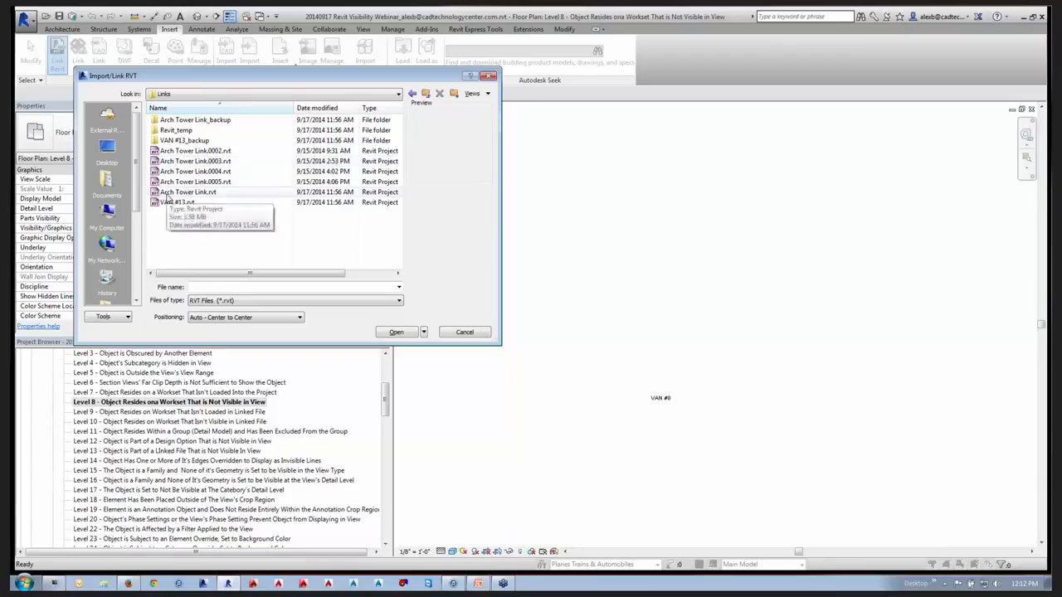
pyautogui.click(168, 193)
pyautogui.click(219, 318)
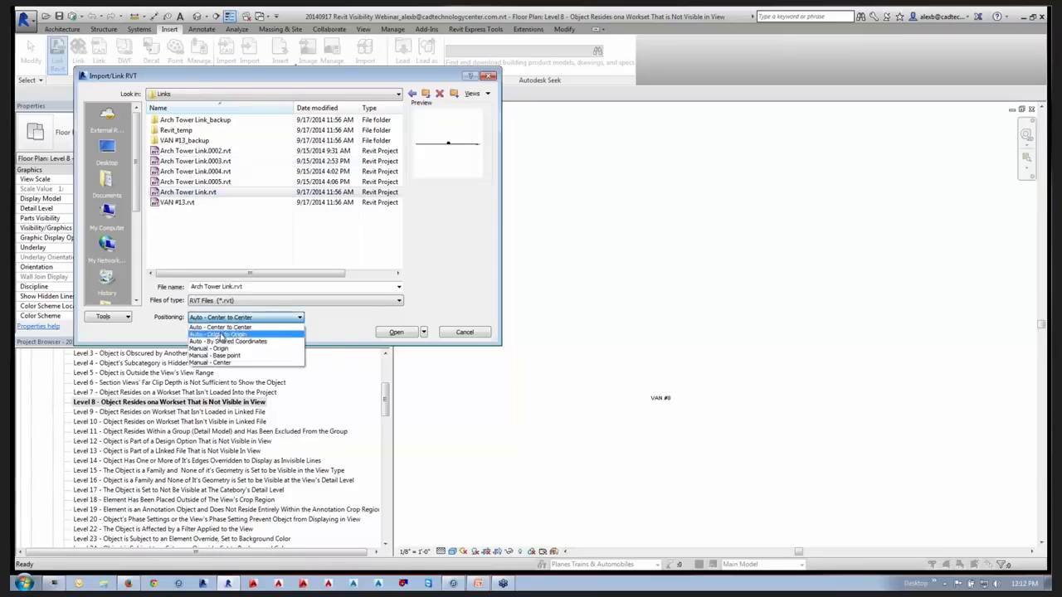
pyautogui.click(217, 336)
pyautogui.click(396, 332)
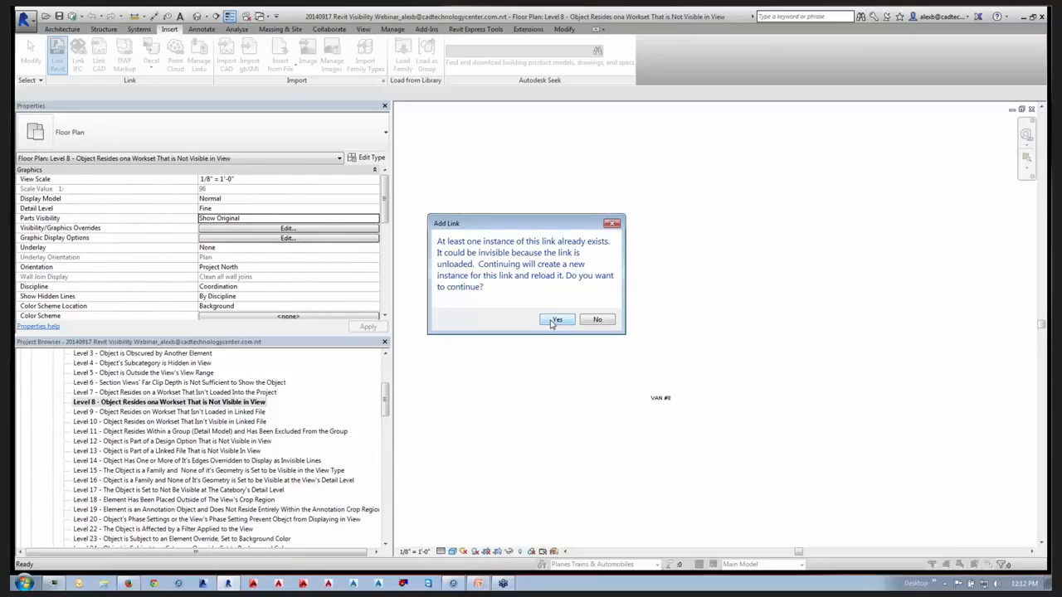
pyautogui.click(555, 320)
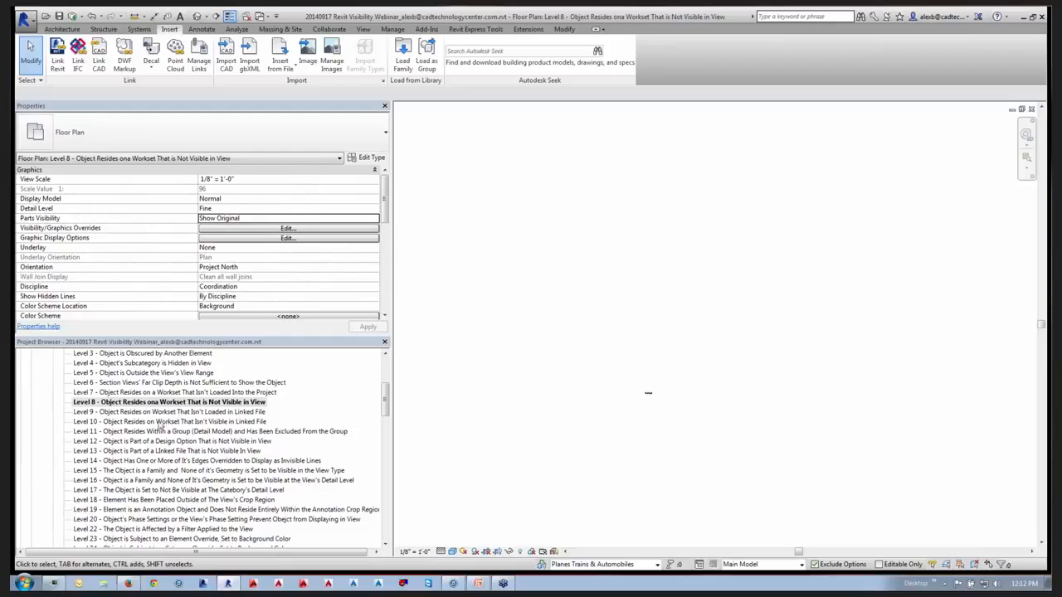
# In the Level 11 floor plan, restore all excluded members of the Plains, Trains & Automobiles model group.
pyautogui.doubleClick(135, 432)
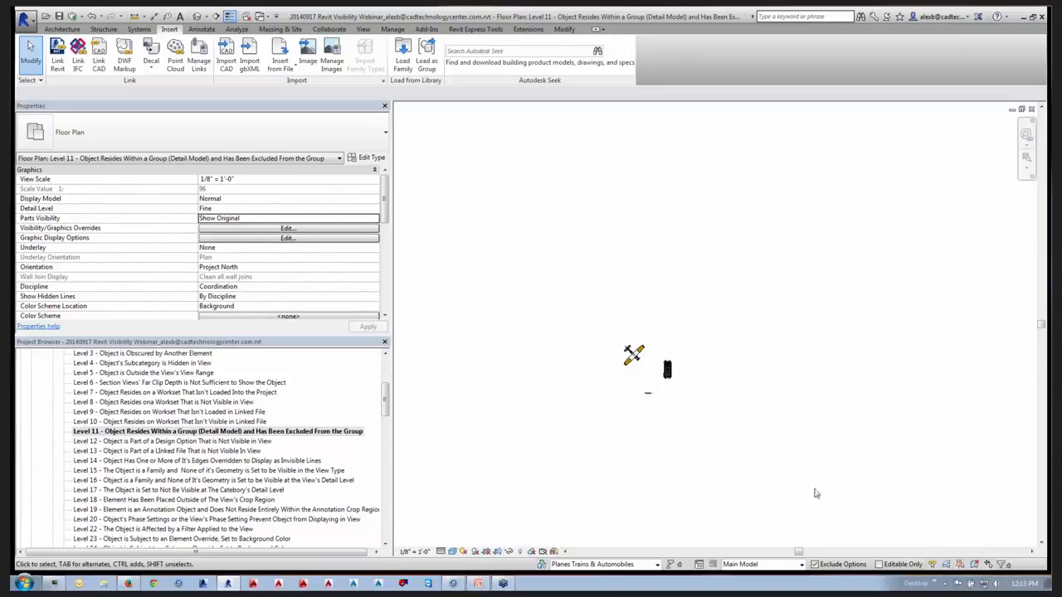
pyautogui.scroll(5, 657, 414)
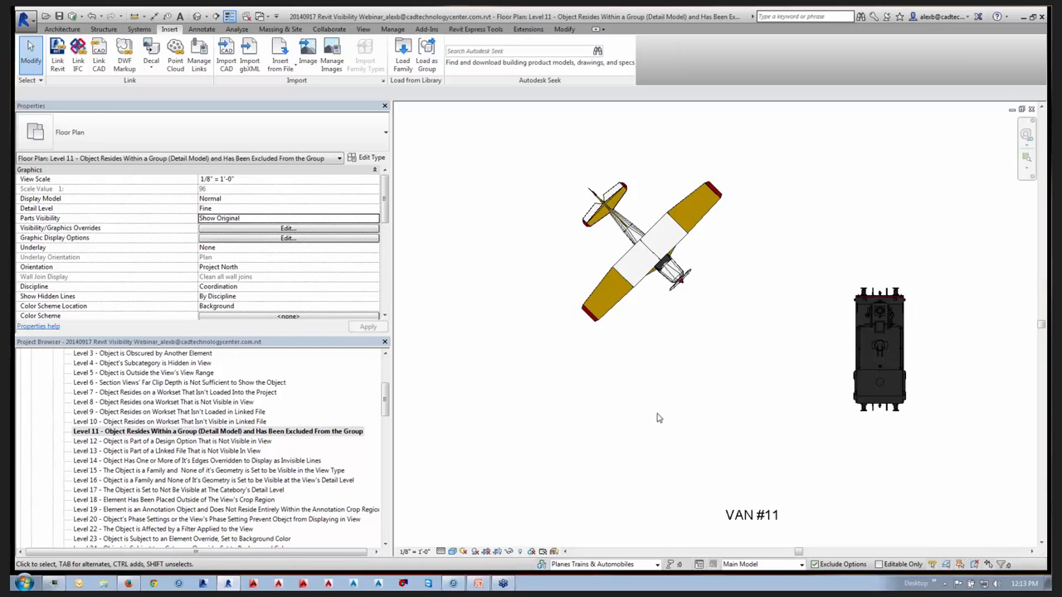
pyautogui.moveTo(914, 406); pyautogui.dragTo(862, 400, button='middle')
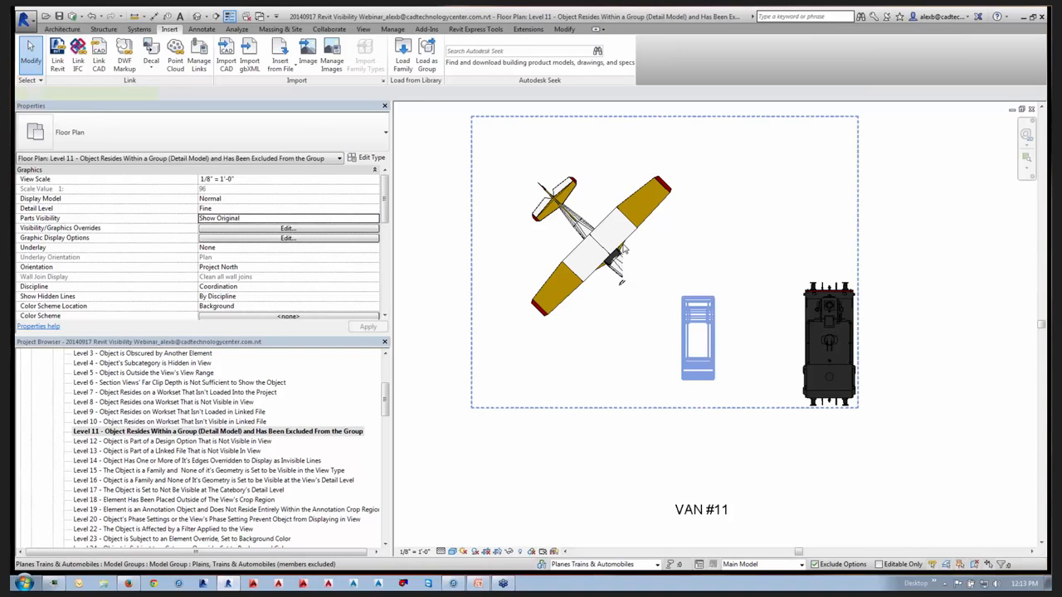
pyautogui.click(624, 248)
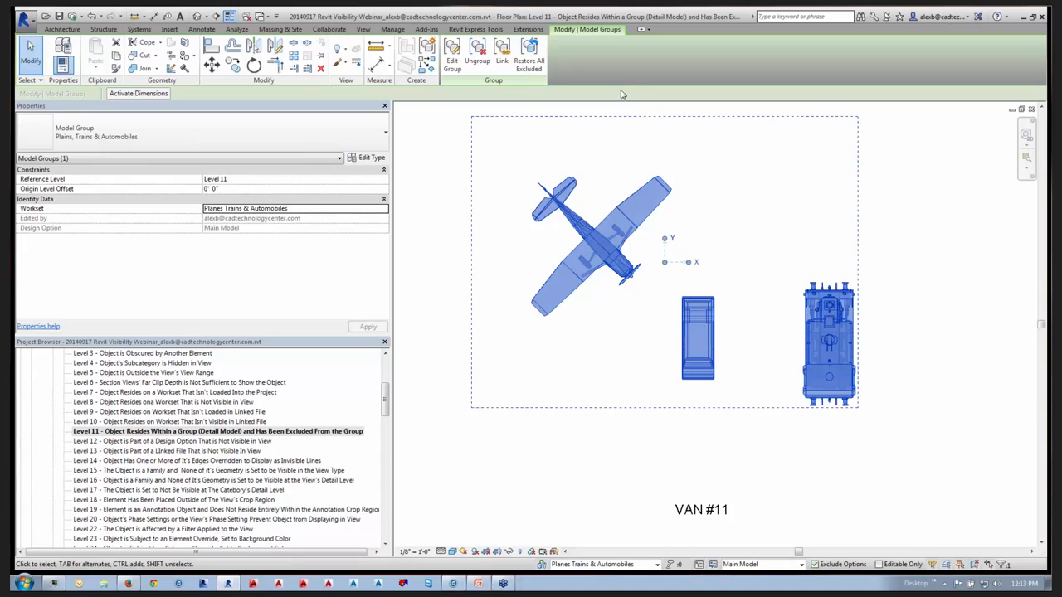
pyautogui.click(531, 72)
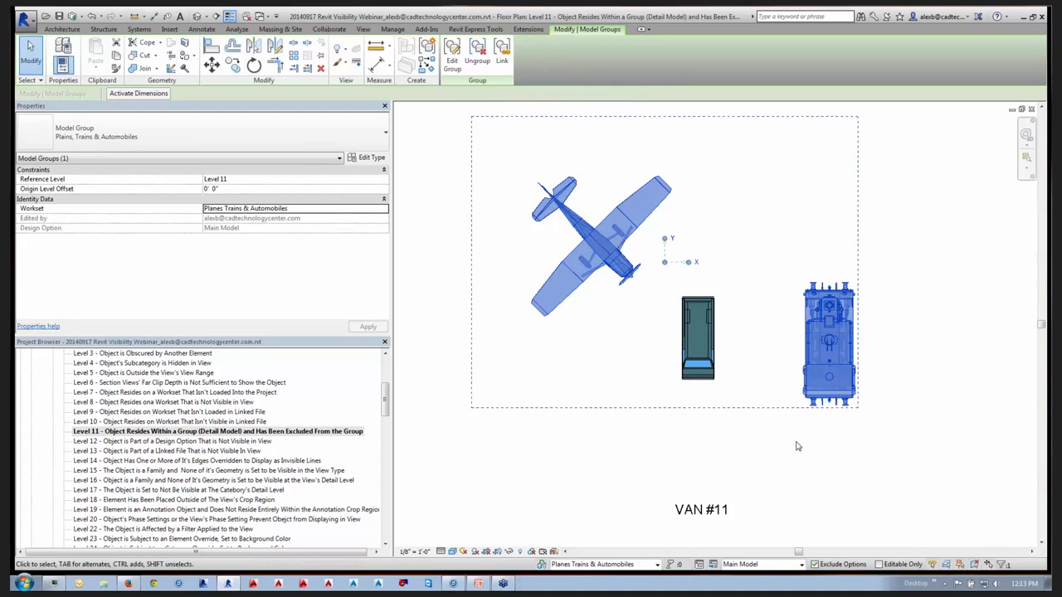
pyautogui.click(822, 450)
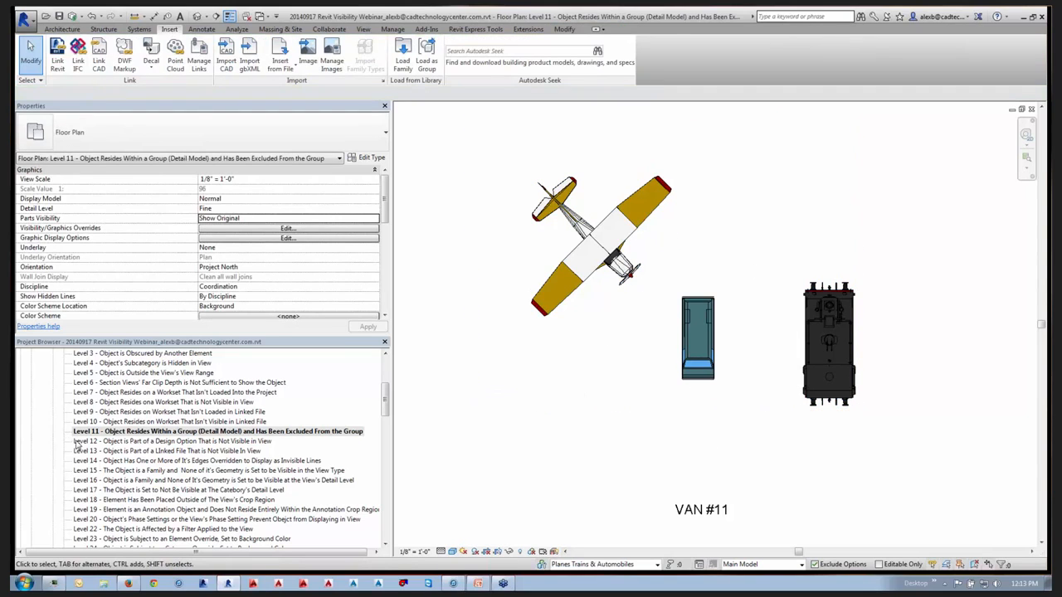
# Open the Level 12 floor plan and set Option 2 as the active design option.
pyautogui.doubleClick(104, 441)
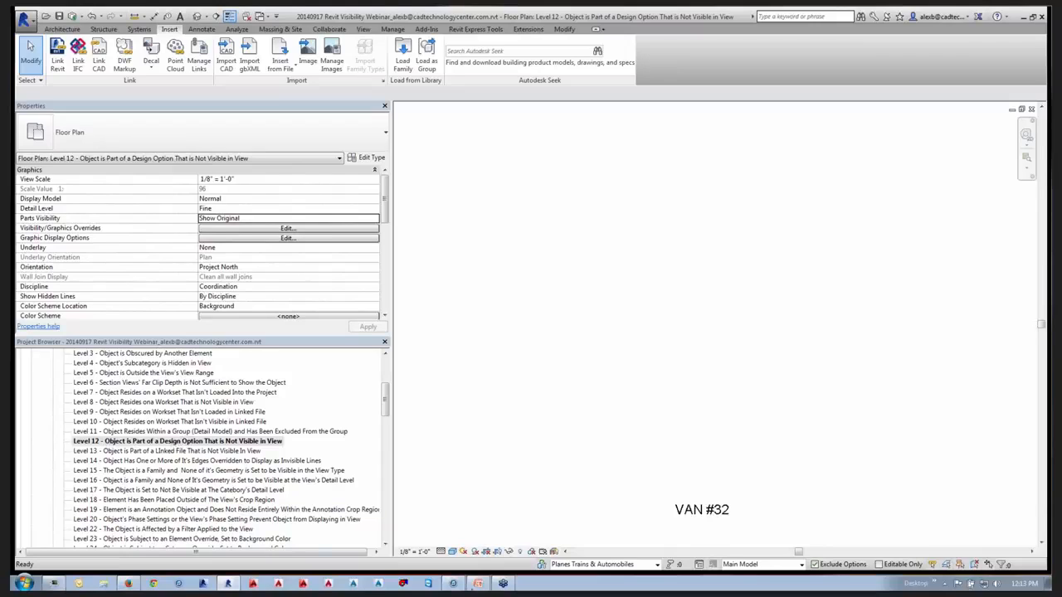
pyautogui.click(802, 565)
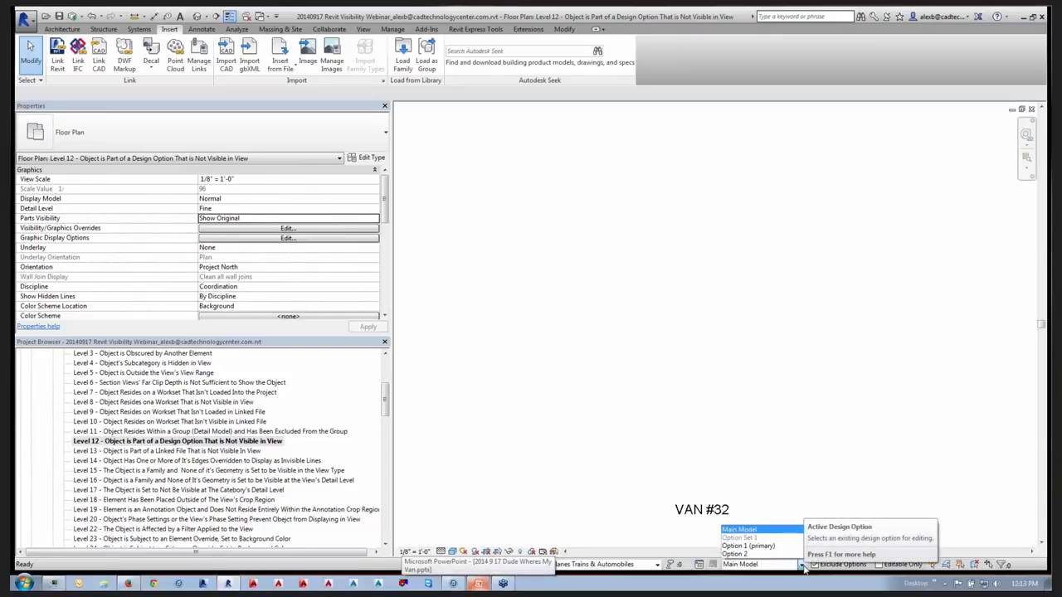
pyautogui.click(746, 554)
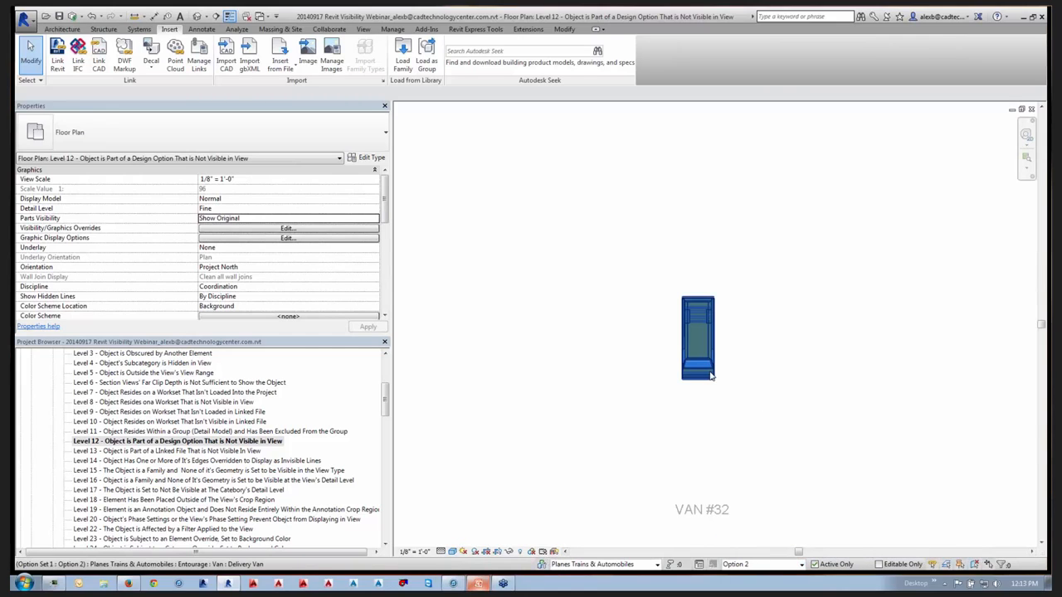
# Finish editing Option 2 and make it the primary option of Option Set 1.
pyautogui.click(699, 564)
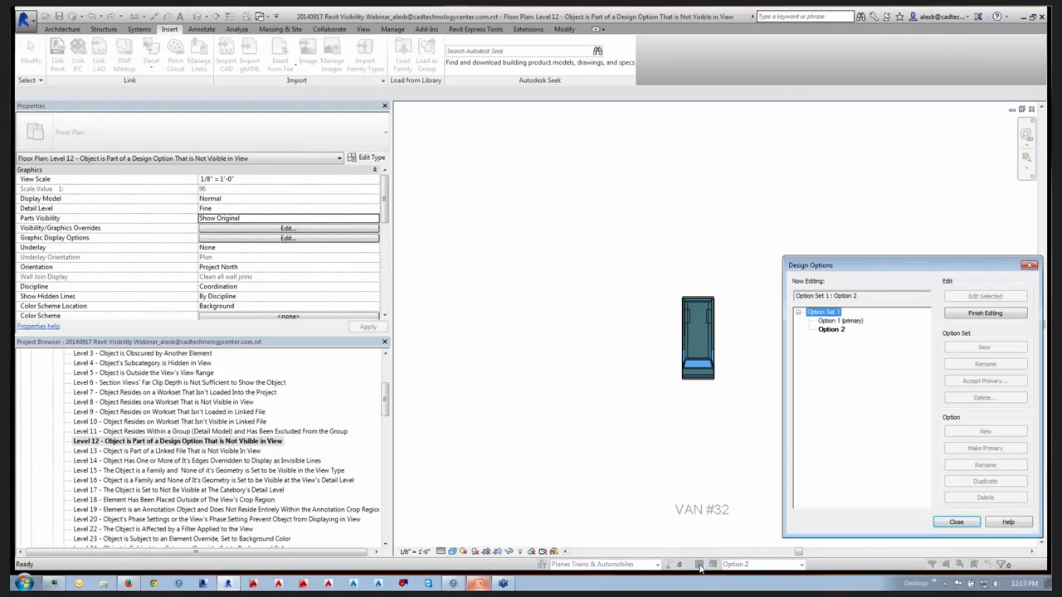
pyautogui.click(832, 330)
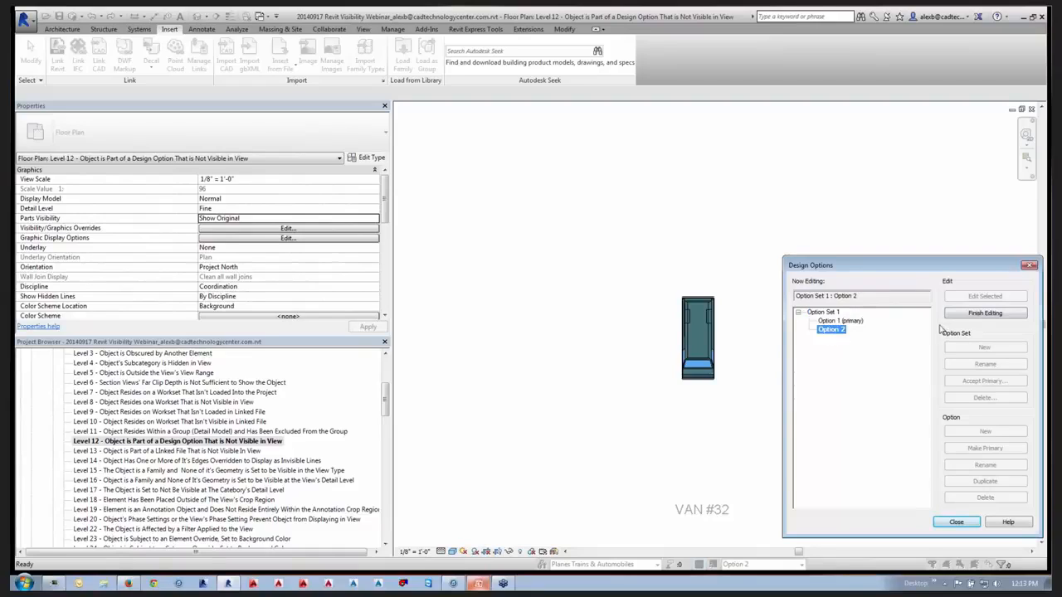
pyautogui.click(960, 311)
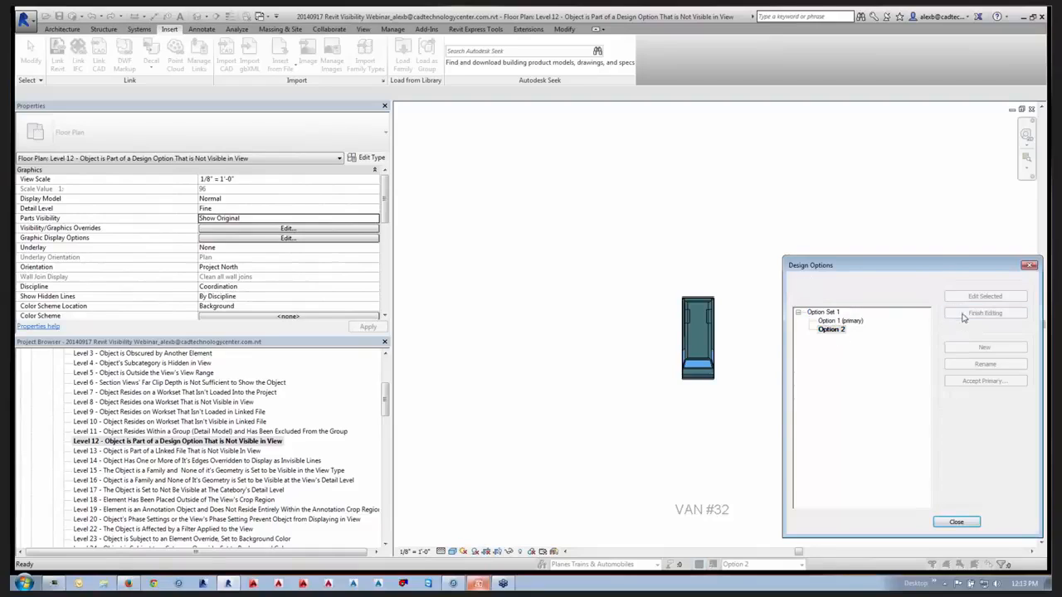
pyautogui.click(831, 331)
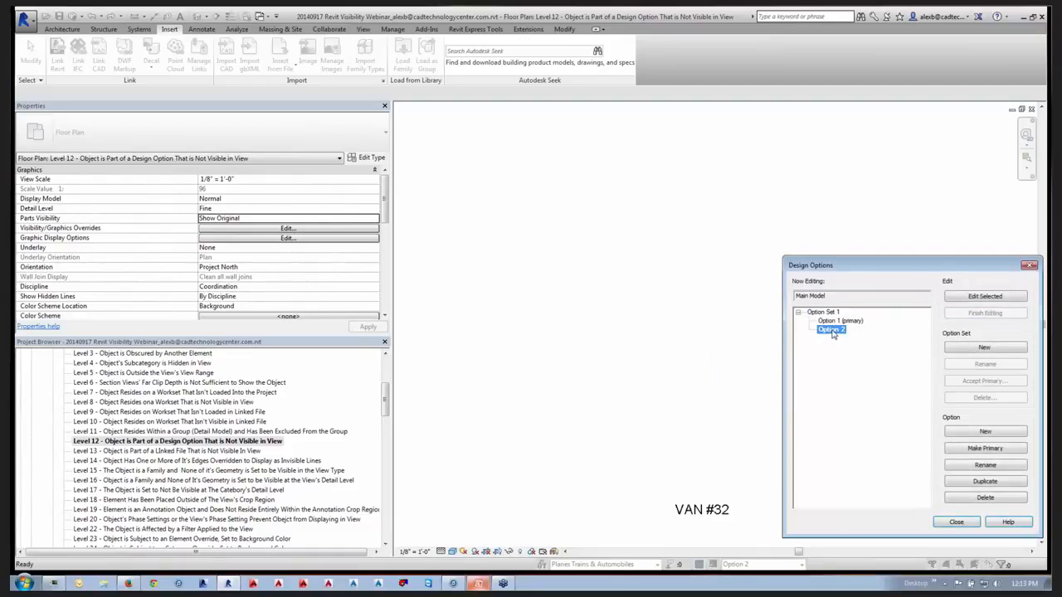
pyautogui.click(965, 449)
# Accept the primary option into the main model, deleting Option Set 1 and its secondary option.
pyautogui.click(986, 383)
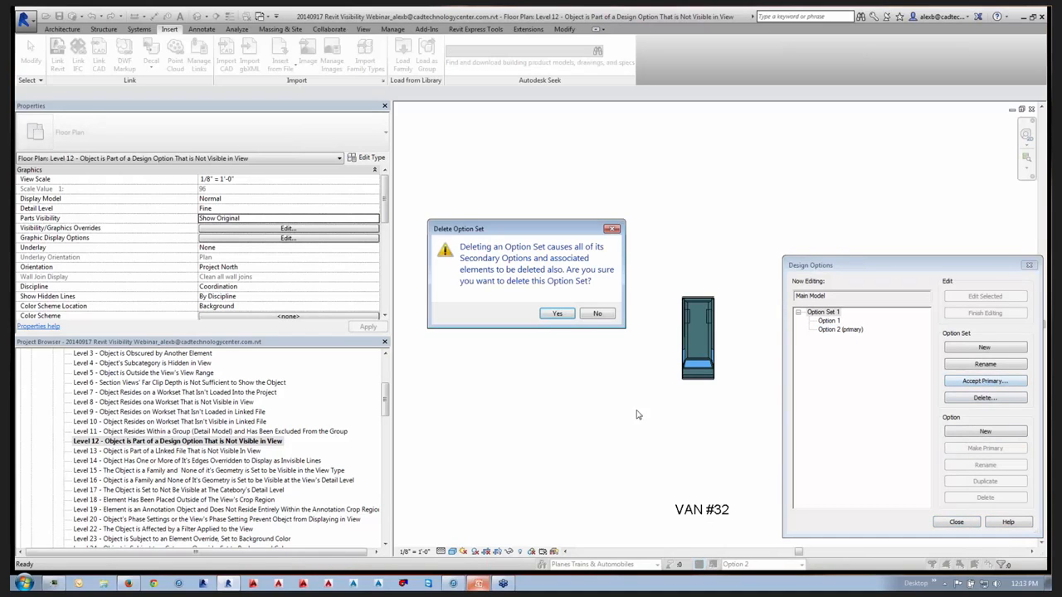
pyautogui.click(557, 313)
pyautogui.click(955, 521)
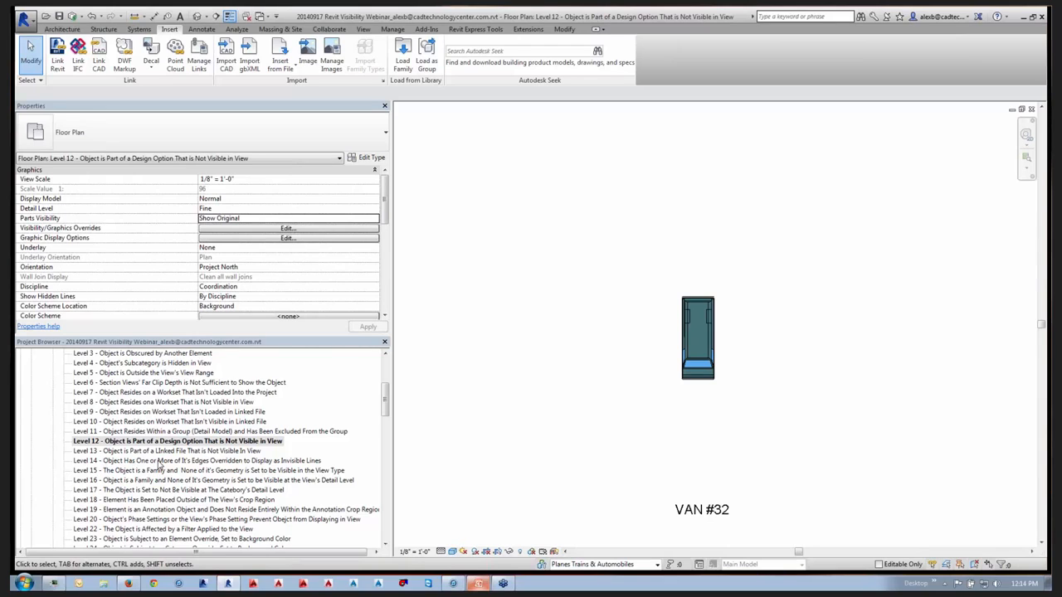
# In the Level 14 floor plan, use Linework with the <By Category> style to restore the van's invisible horizontal front edges.
pyautogui.doubleClick(160, 461)
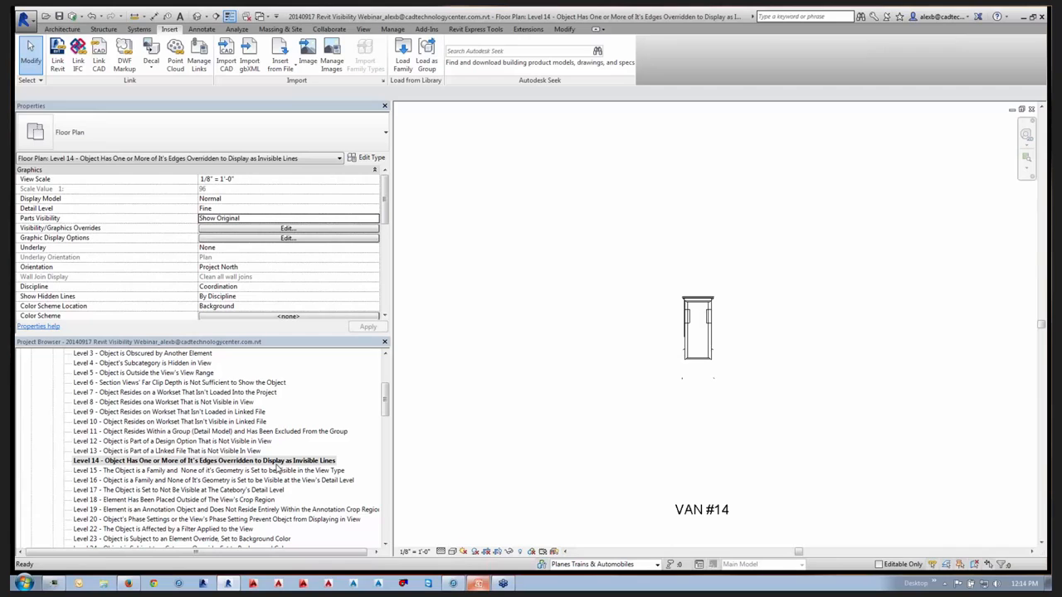
pyautogui.moveTo(723, 420)
pyautogui.mouseDown(button='middle')
pyautogui.moveTo(648, 429)
pyautogui.moveTo(722, 436)
pyautogui.mouseUp(button='middle')
pyautogui.scroll(3, 686, 425)
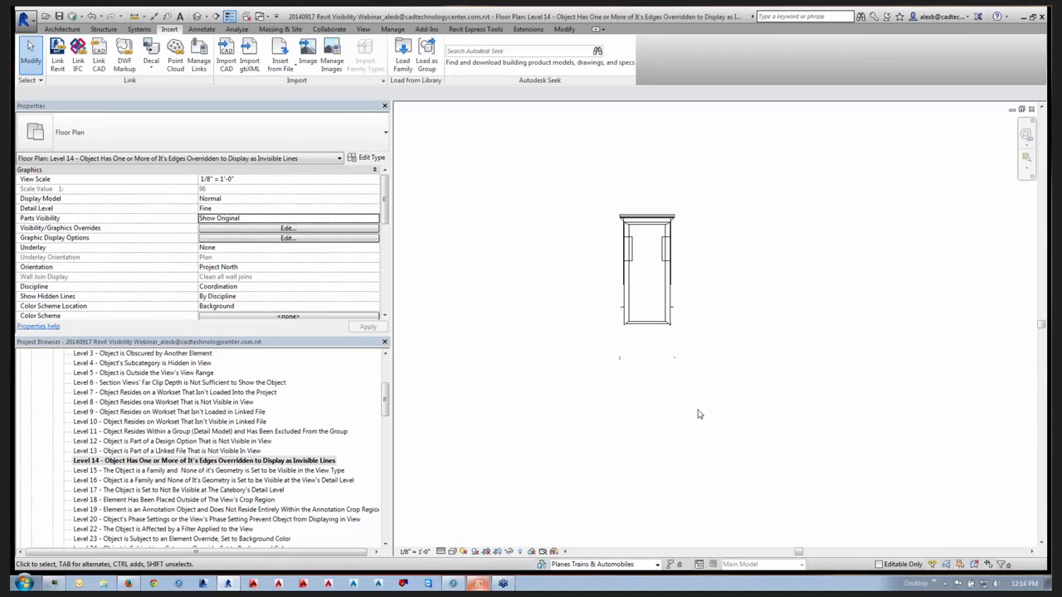
pyautogui.click(664, 326)
pyautogui.click(892, 278)
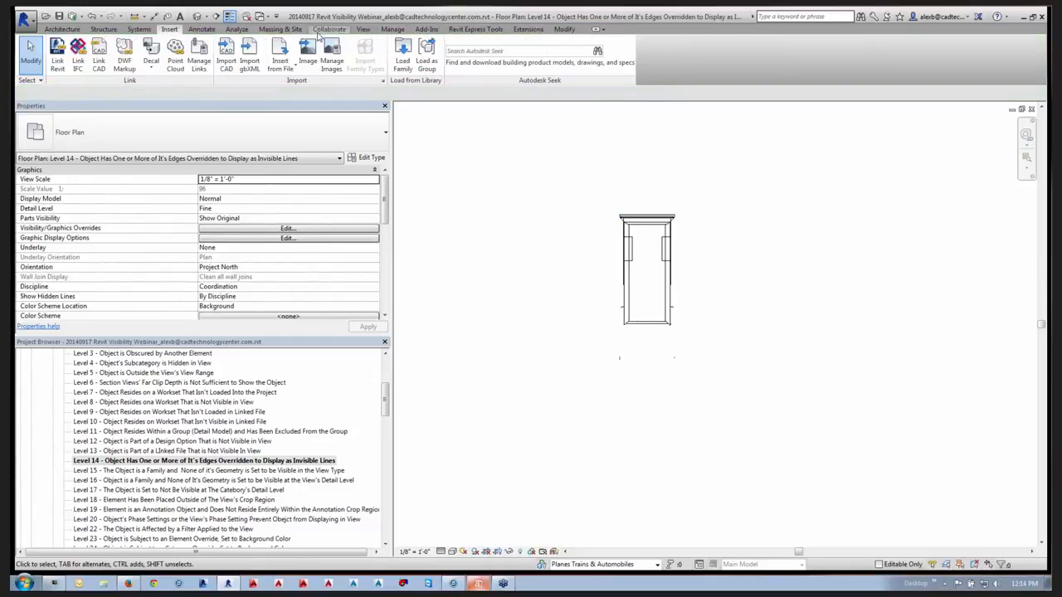
pyautogui.click(564, 29)
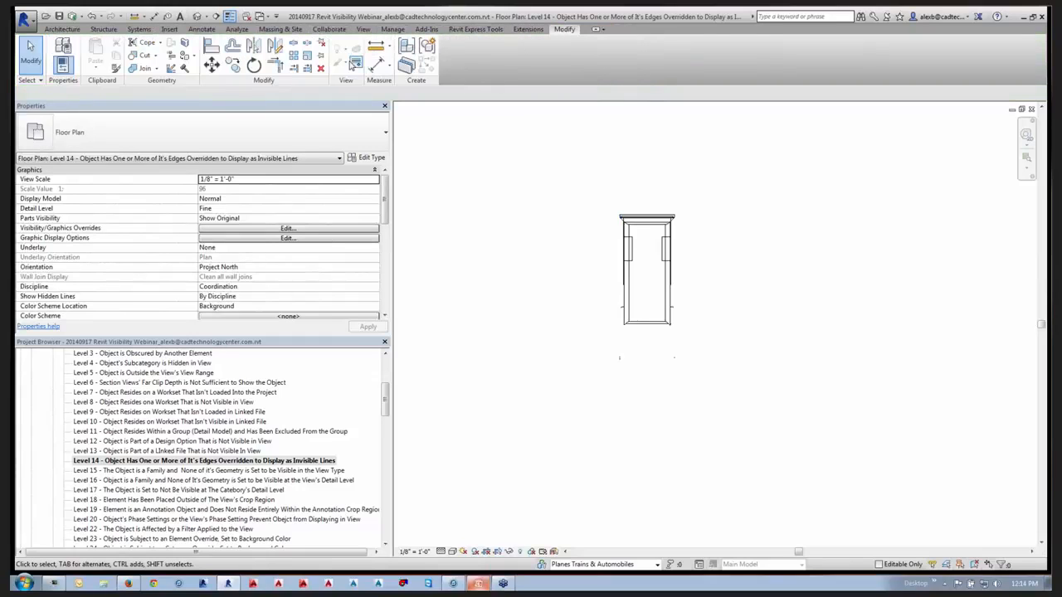
pyautogui.click(355, 64)
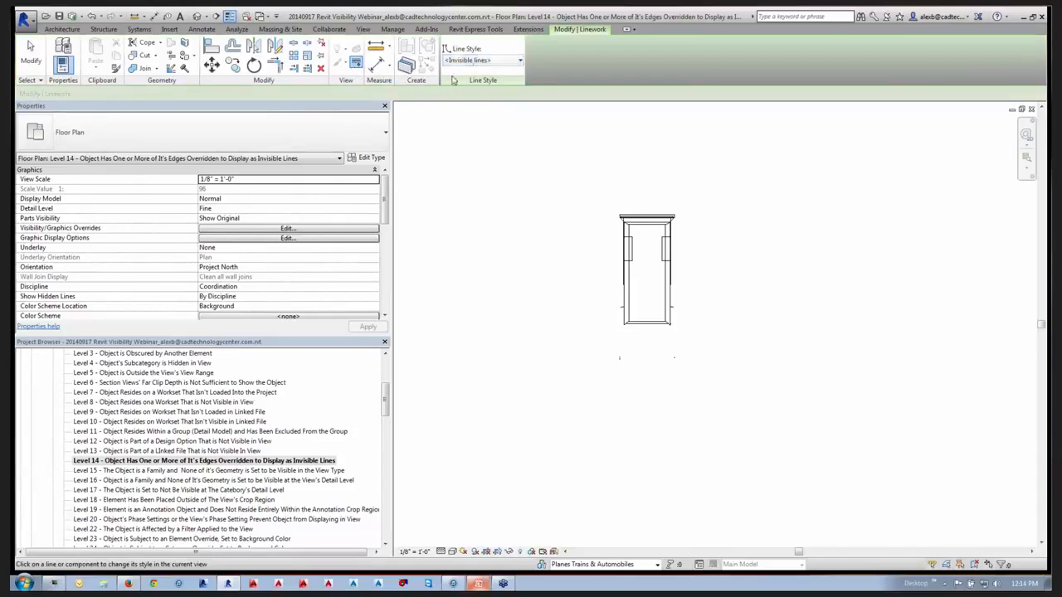
pyautogui.click(486, 60)
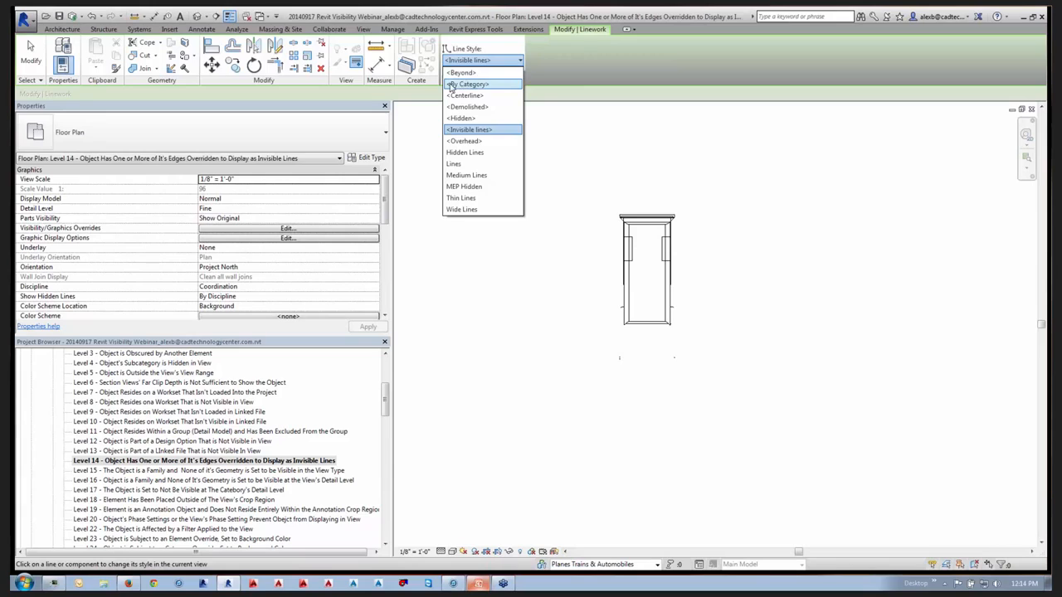
pyautogui.click(467, 83)
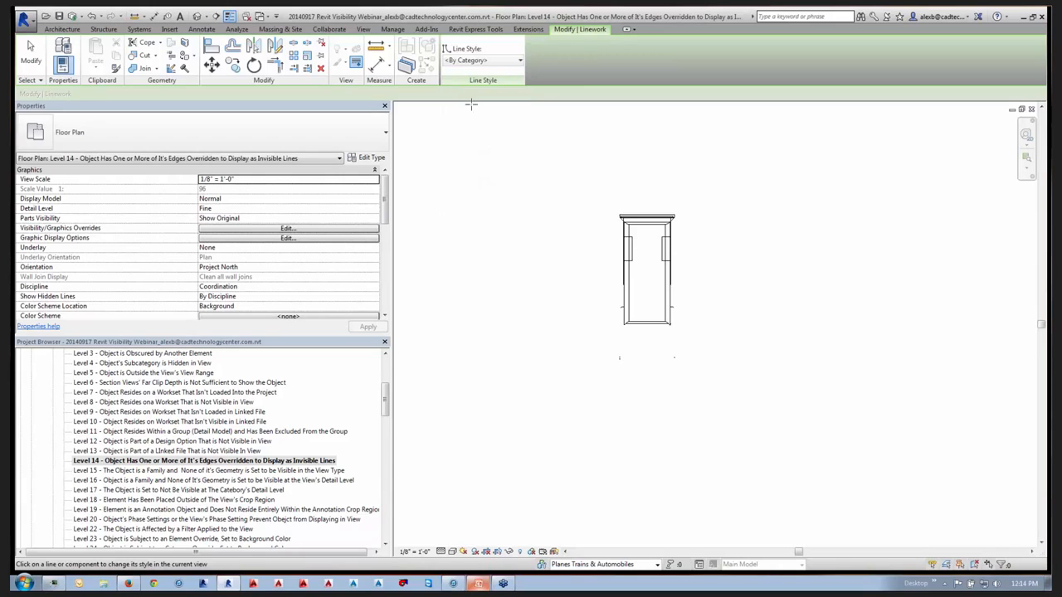
pyautogui.click(645, 338)
pyautogui.click(646, 351)
pyautogui.click(647, 359)
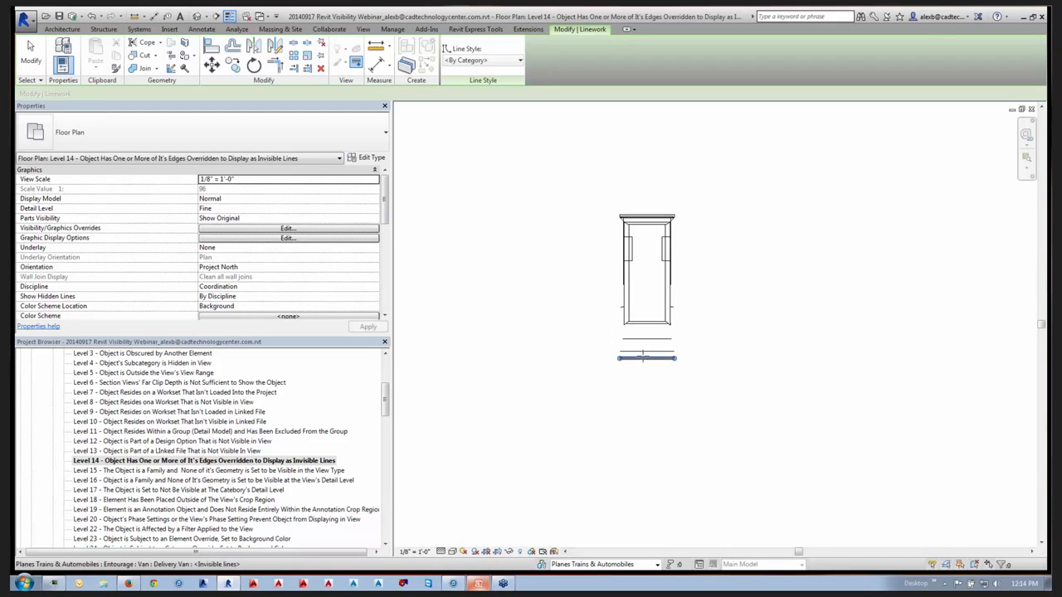
# Restore the invisible side and windshield edges at the front of the van, keeping the <By Category> line style.
pyautogui.click(484, 60)
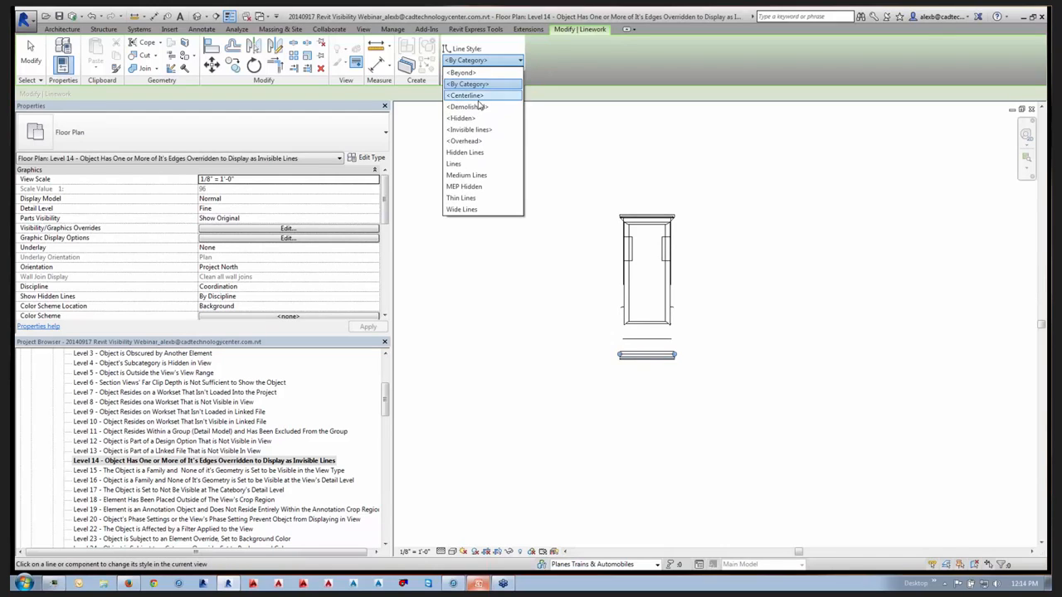
pyautogui.click(461, 61)
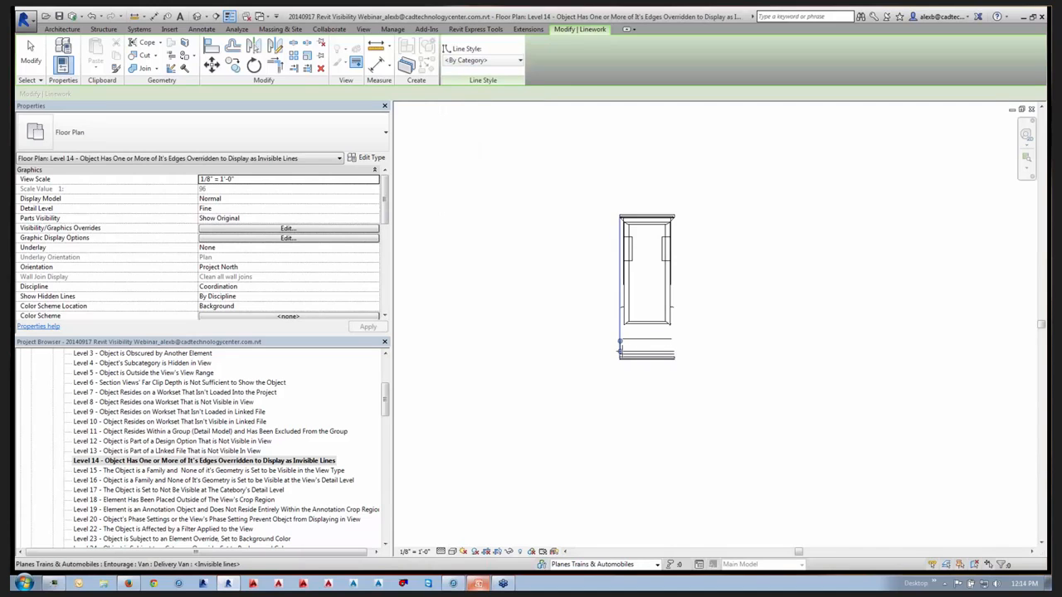
pyautogui.click(671, 345)
pyautogui.click(672, 333)
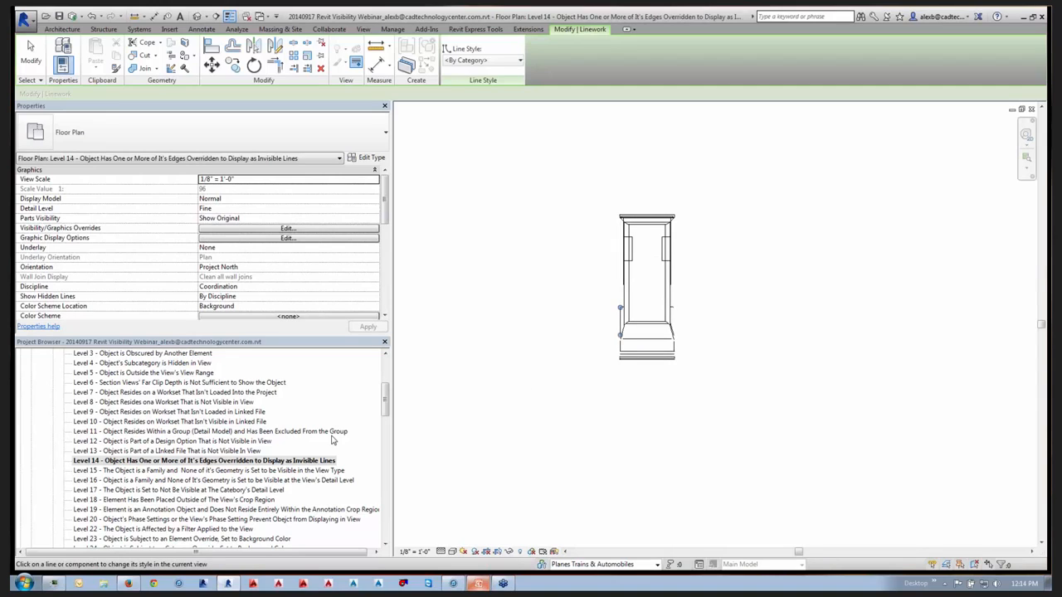
# Open the Level 15 floor plan and try the Van_Hidden Delivery Van type on the van.
pyautogui.doubleClick(80, 472)
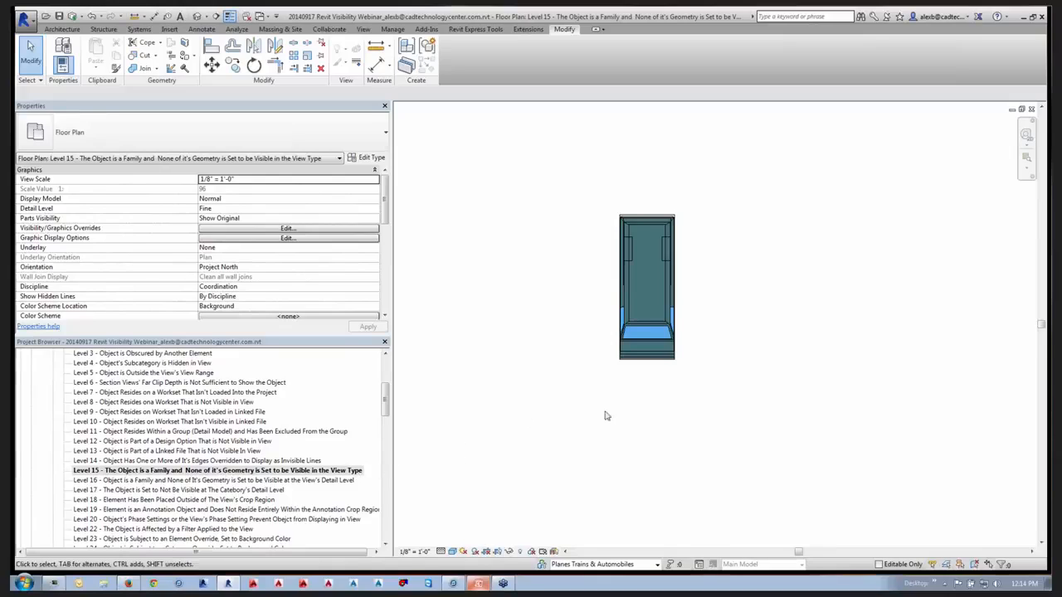
pyautogui.click(628, 357)
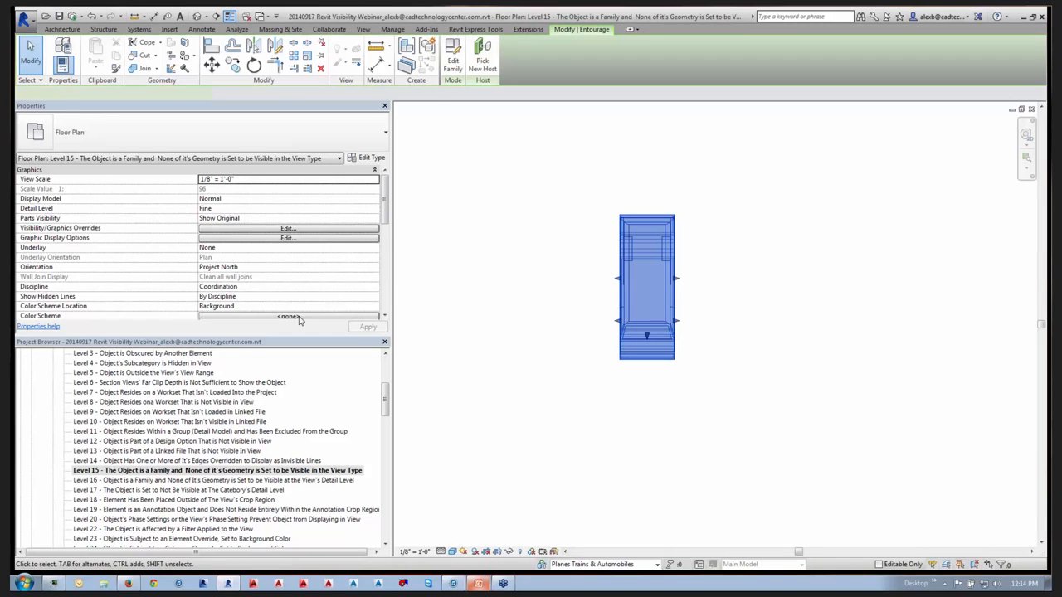
pyautogui.click(171, 136)
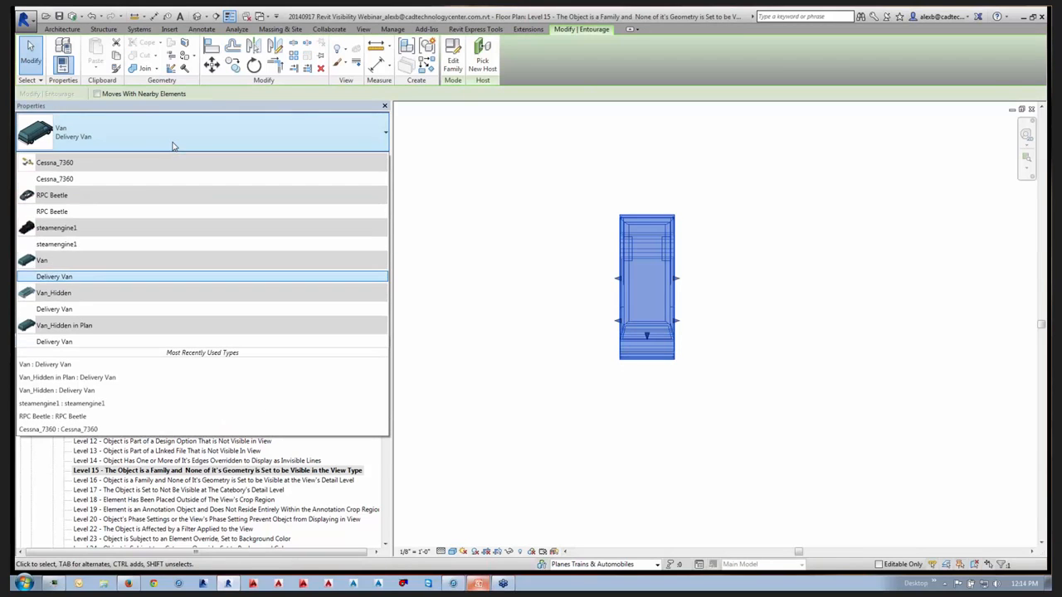
pyautogui.click(89, 302)
pyautogui.click(626, 420)
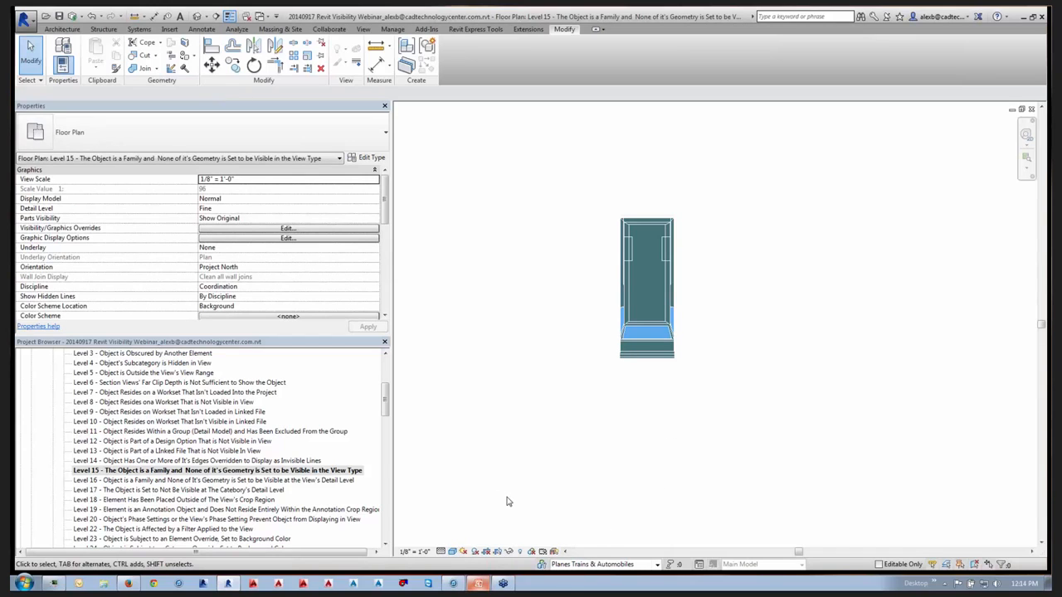
pyautogui.click(454, 552)
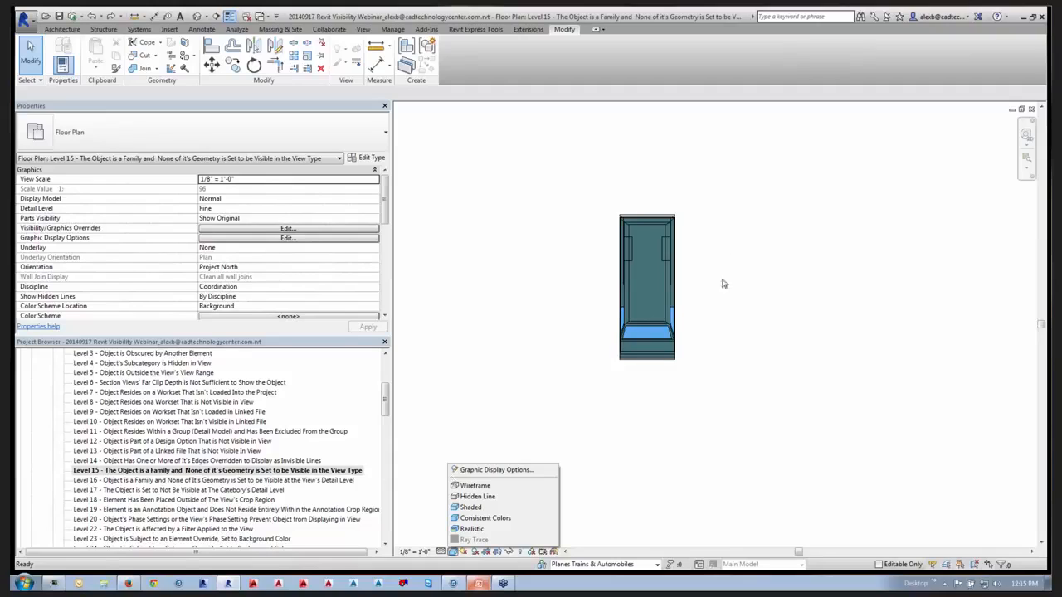
# Open the van's family for editing and filter a selection of the whole model down to the VAN category.
pyautogui.click(639, 332)
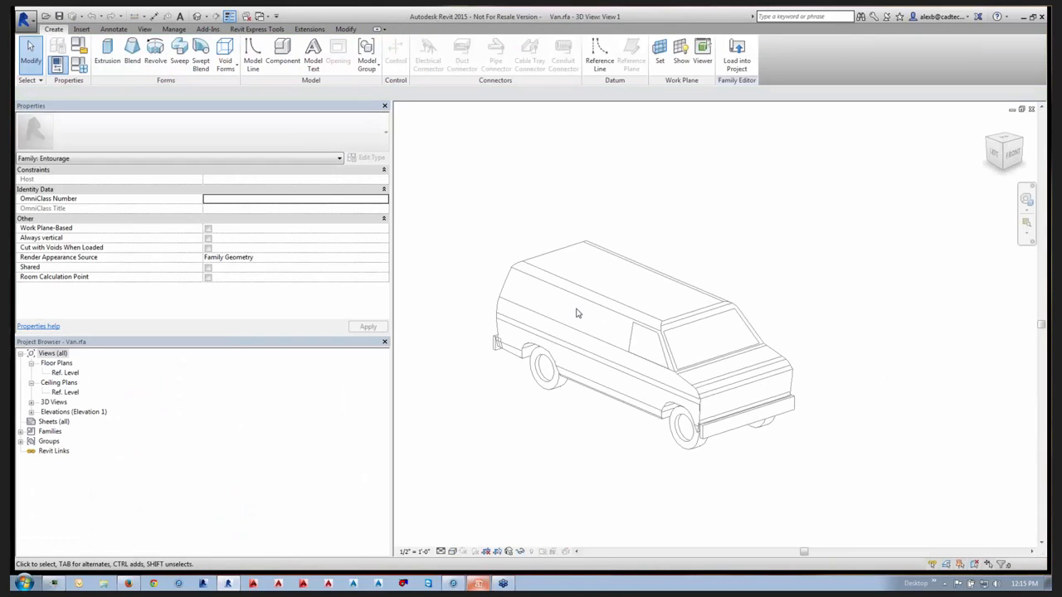
pyautogui.moveTo(470, 188); pyautogui.dragTo(842, 493)
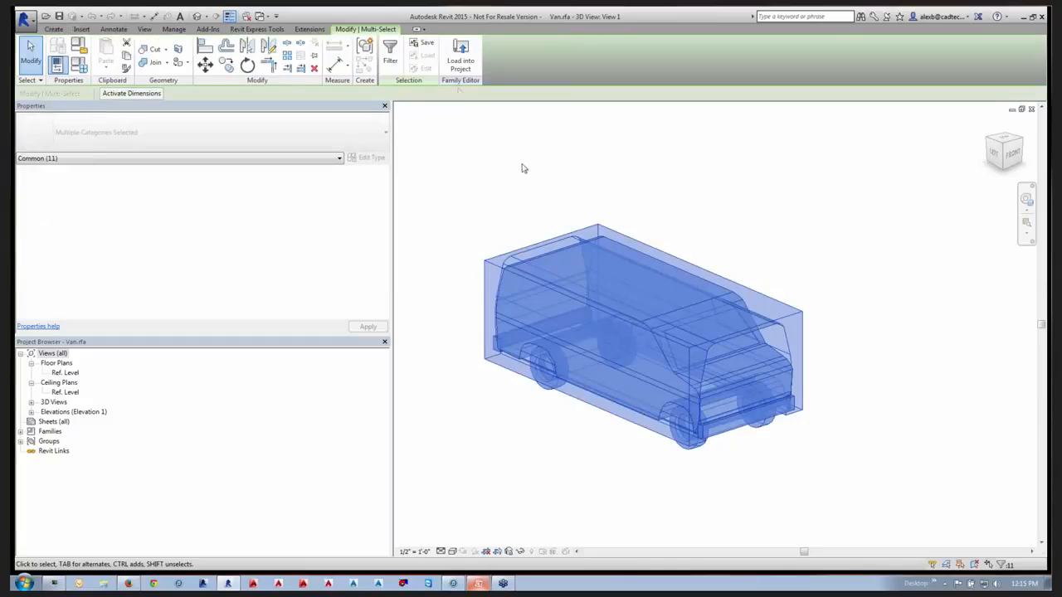
pyautogui.click(390, 54)
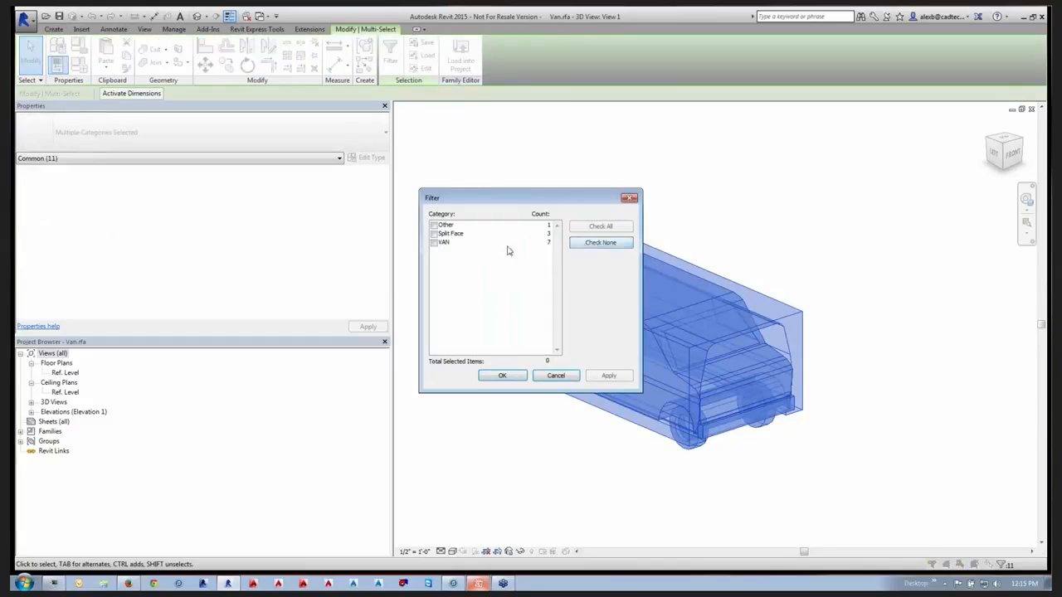
pyautogui.click(601, 243)
pyautogui.click(433, 242)
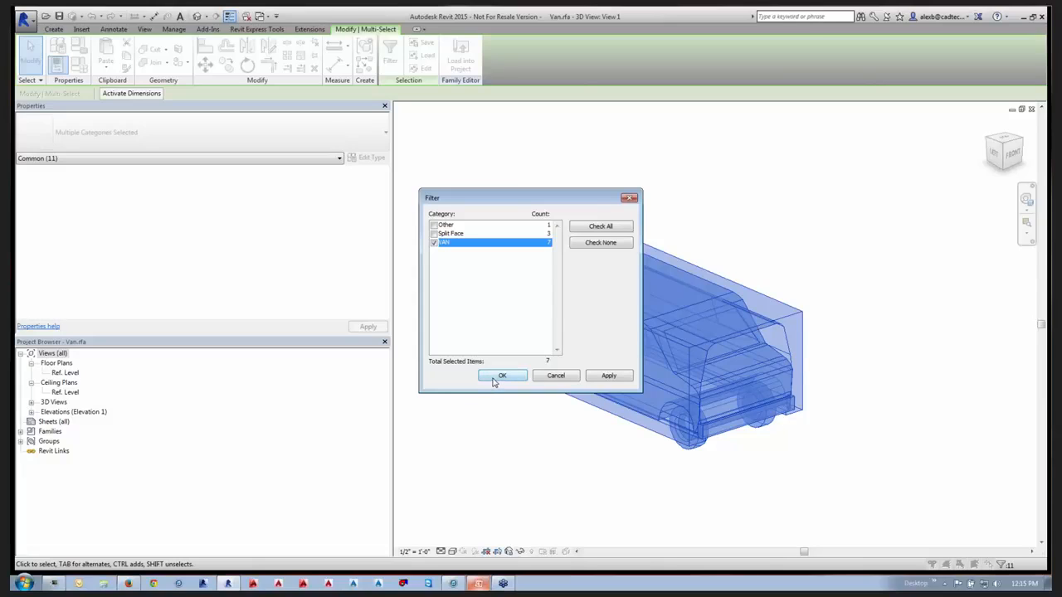
pyautogui.click(493, 379)
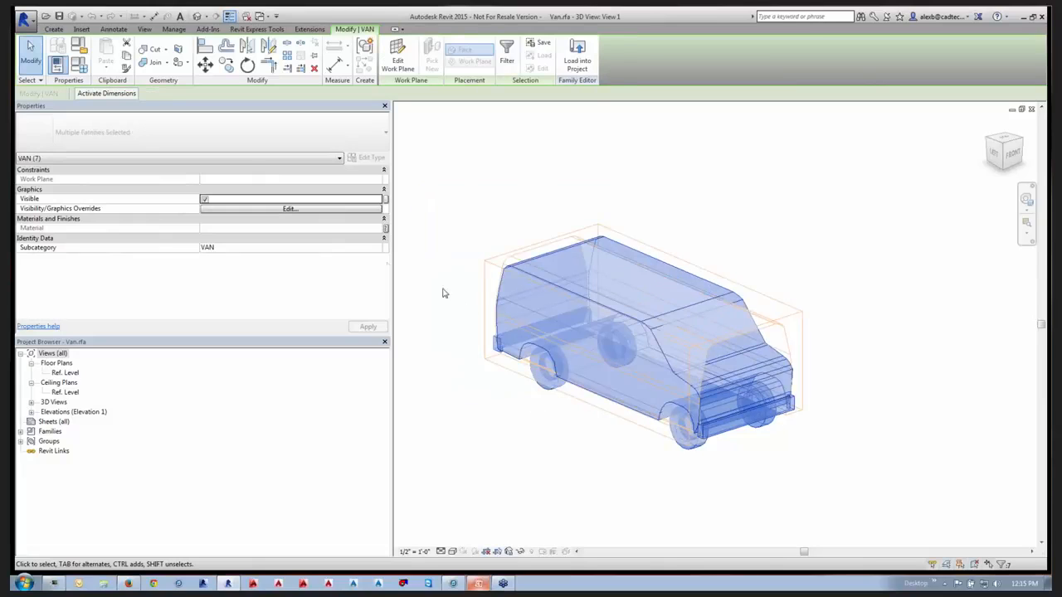
# Turn off Plan/RCP display for the selected VAN elements in their family element visibility settings.
pyautogui.click(317, 209)
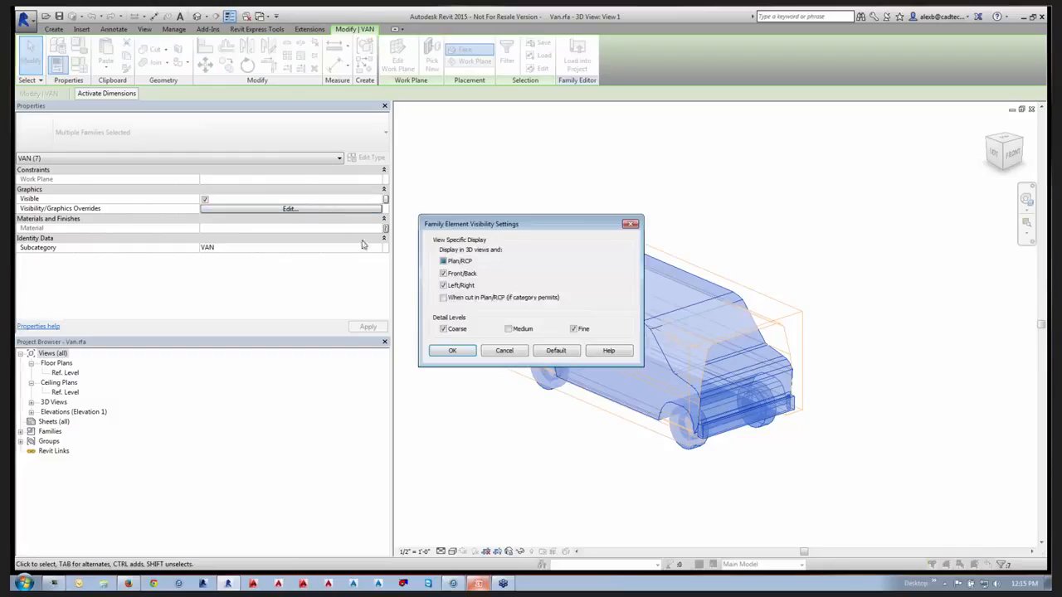
pyautogui.click(444, 261)
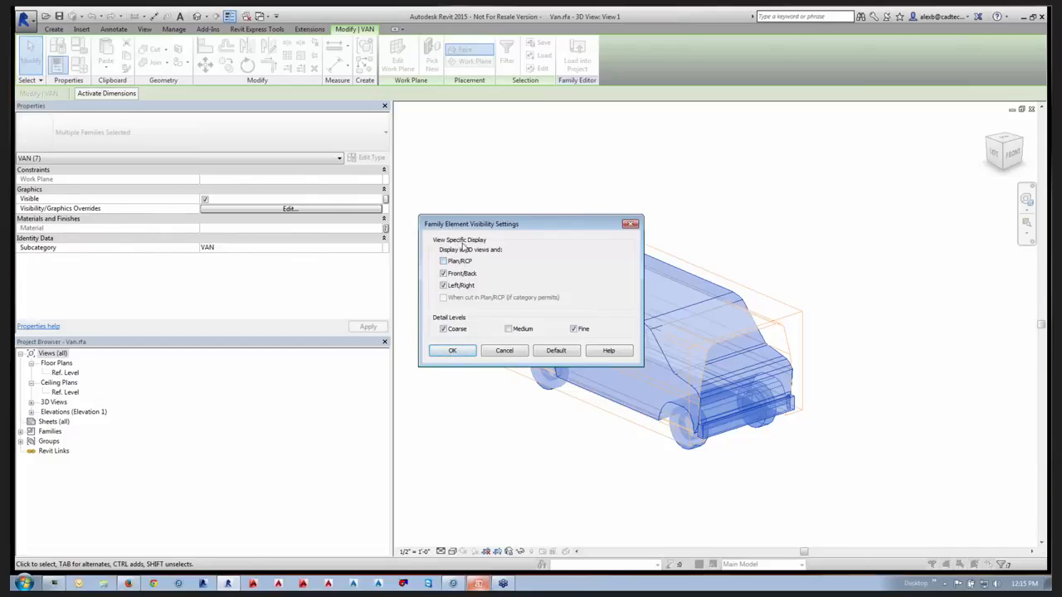
pyautogui.click(467, 356)
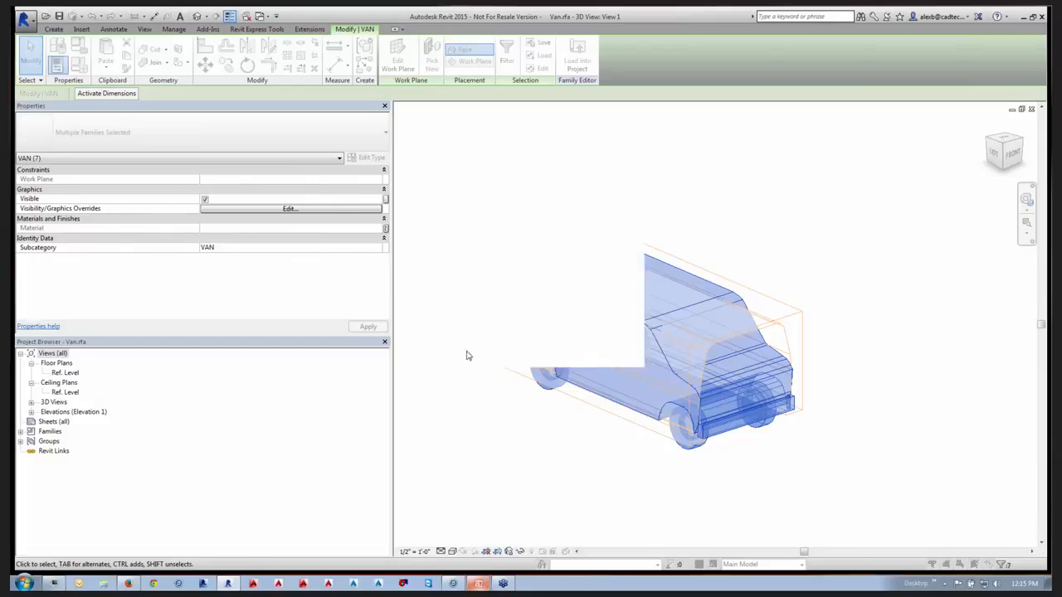
# Load the edited Van family into the project, overwriting the existing version.
pyautogui.click(577, 57)
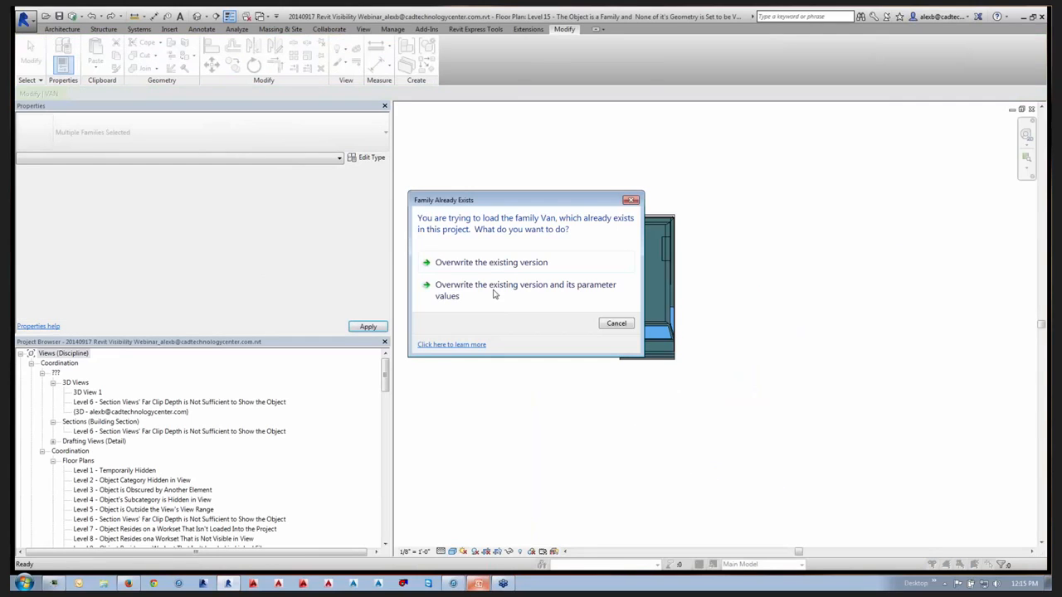
pyautogui.click(495, 263)
pyautogui.click(556, 303)
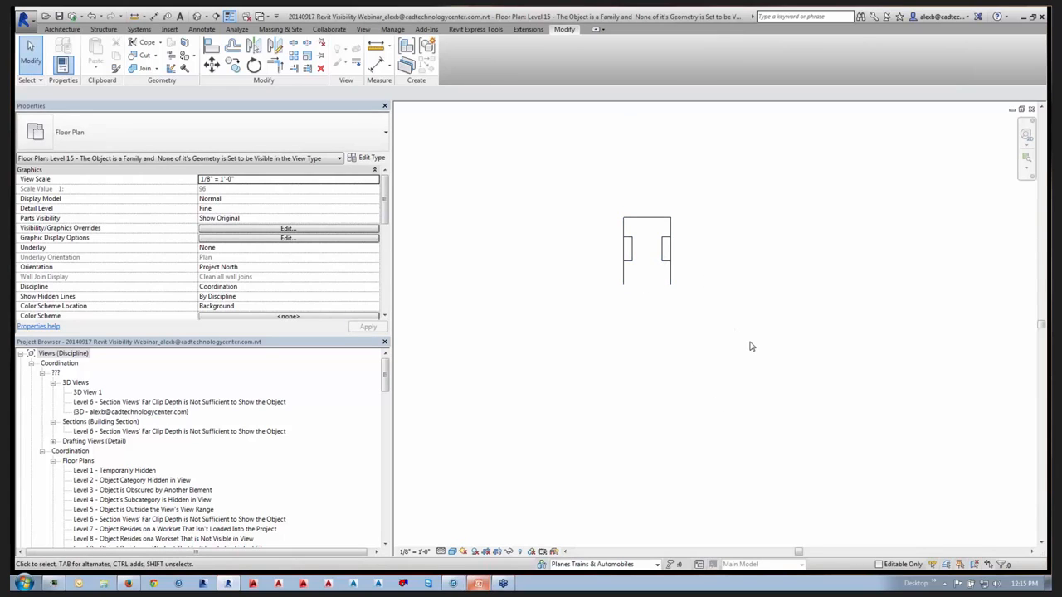
# Switch to the open Van family and filter a selection of the whole model down to the VAN category.
pyautogui.hotkey('ctrl', 'Tab')
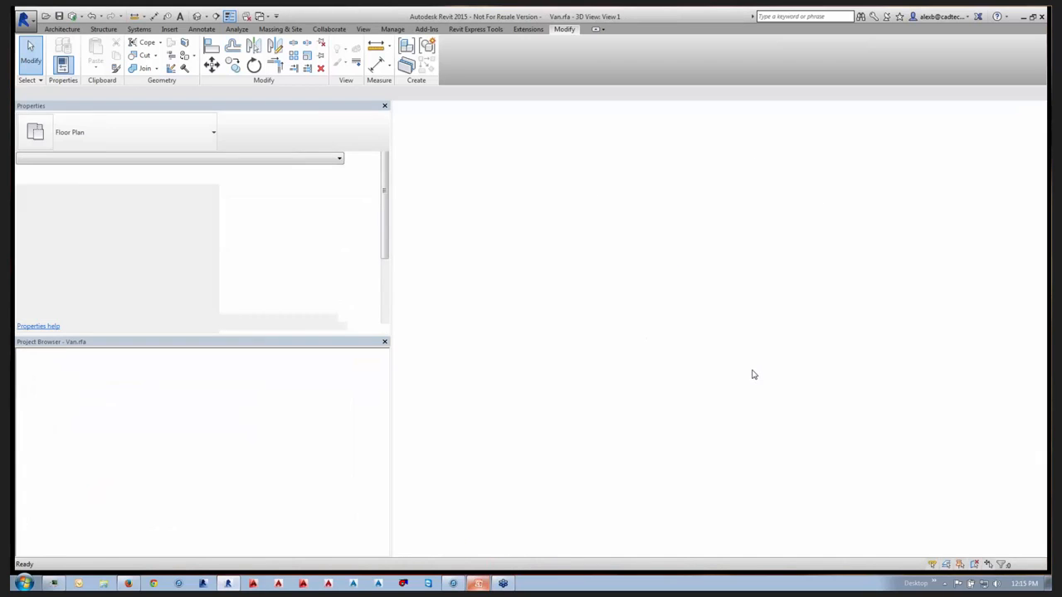
pyautogui.moveTo(441, 192); pyautogui.dragTo(836, 502)
pyautogui.click(390, 58)
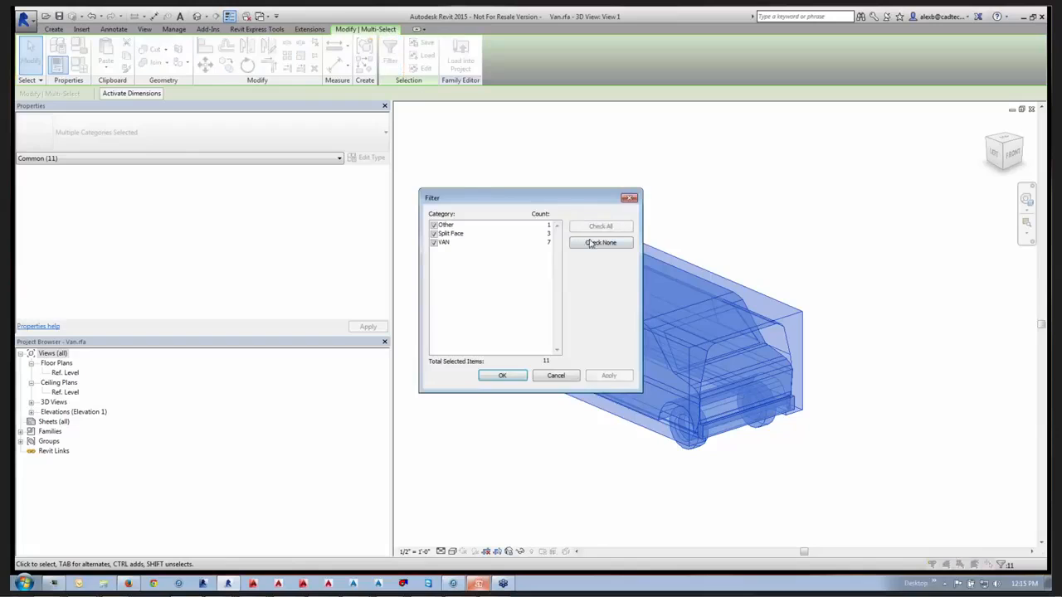
pyautogui.click(593, 245)
pyautogui.click(433, 242)
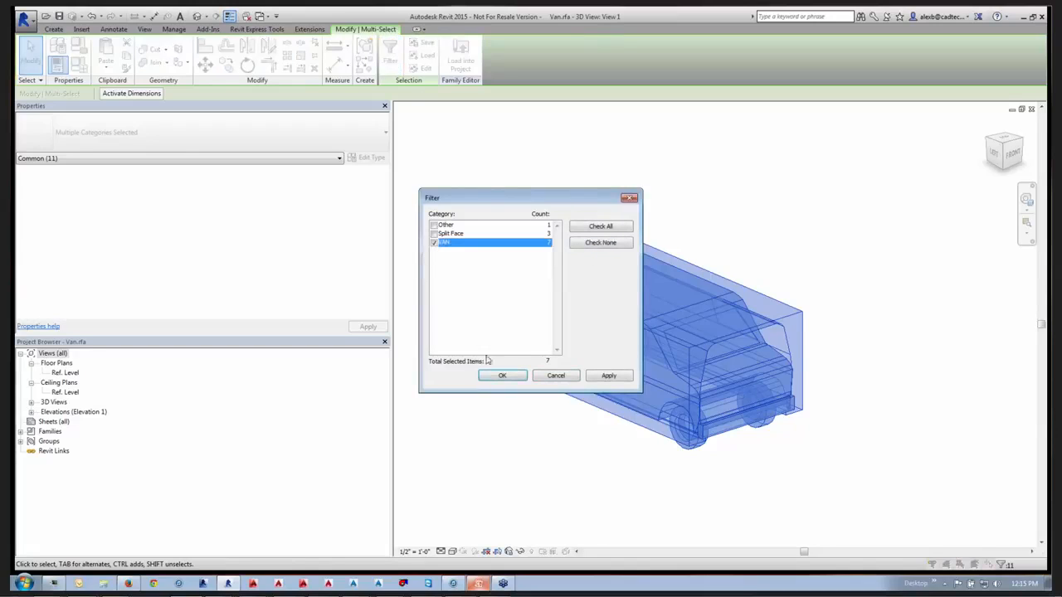
pyautogui.click(501, 377)
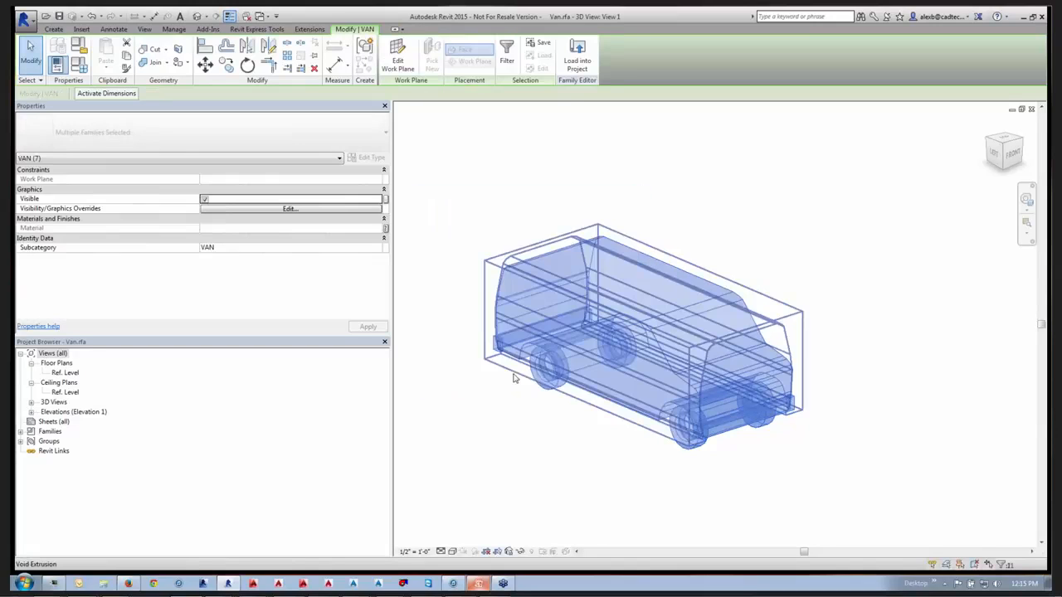
# Turn on Plan/RCP display for the selected VAN elements and reload the Van family into the project, overwriting the existing version.
pyautogui.click(227, 214)
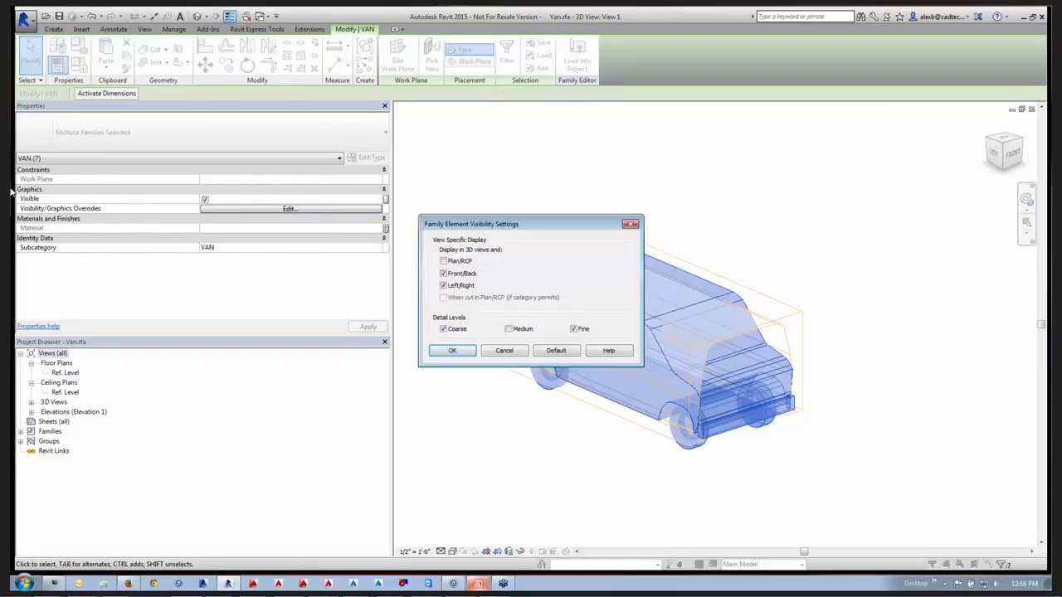
pyautogui.click(444, 262)
pyautogui.click(453, 351)
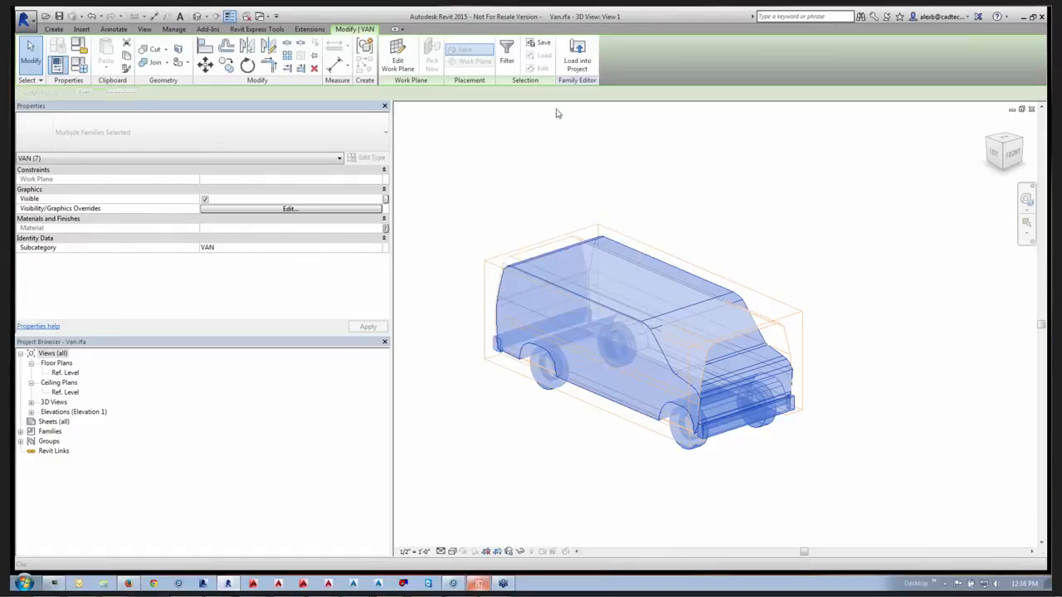
pyautogui.click(576, 51)
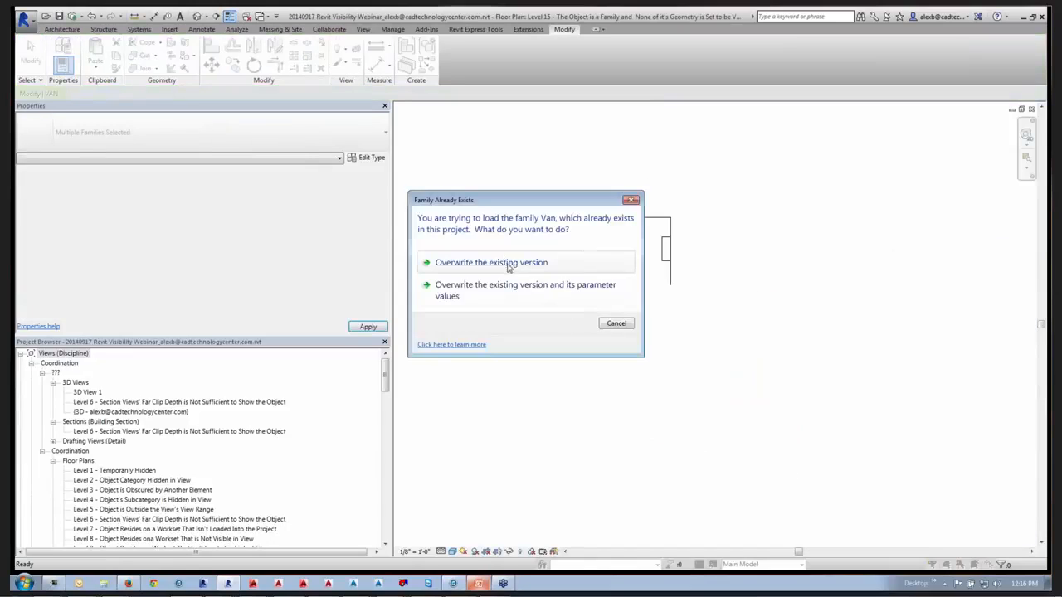
pyautogui.click(498, 263)
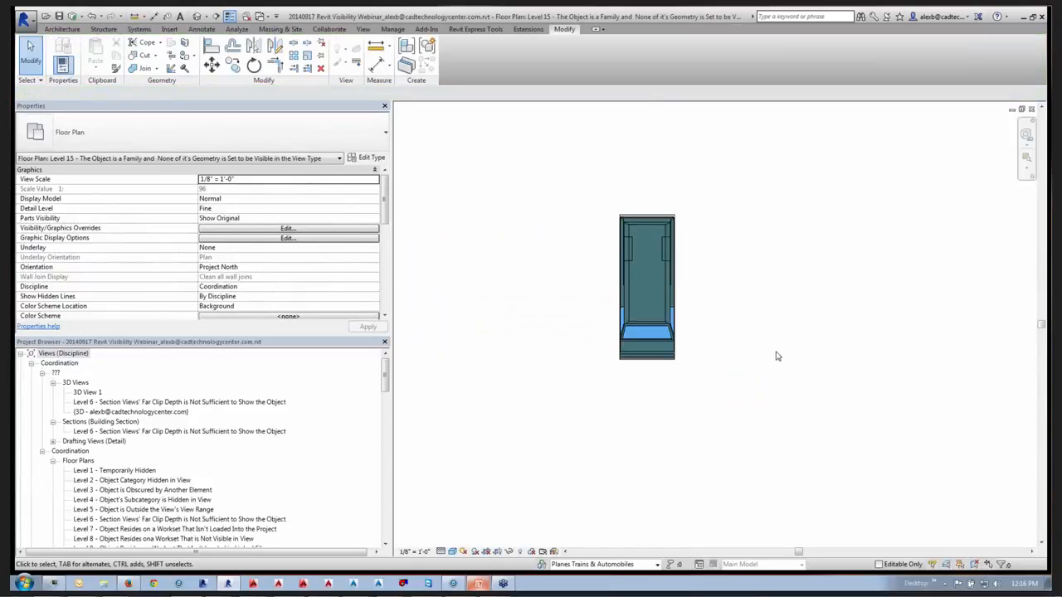
# Open the Level 16 floor plan, widen the project browser, and window-select the area around the VAN #16 label to check for a selectable van.
pyautogui.moveTo(386, 374); pyautogui.dragTo(386, 407)
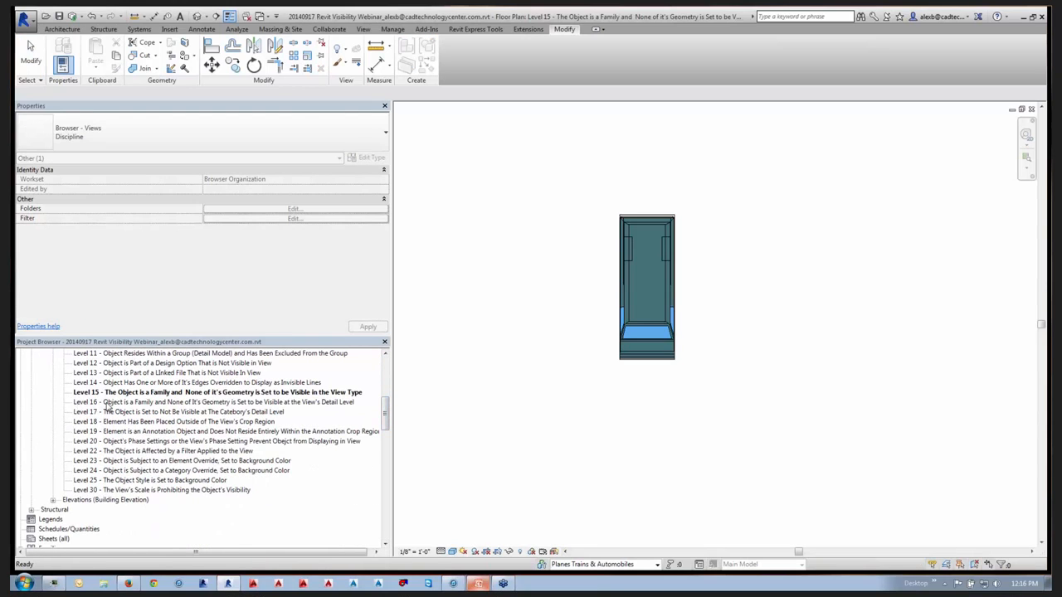
pyautogui.doubleClick(230, 406)
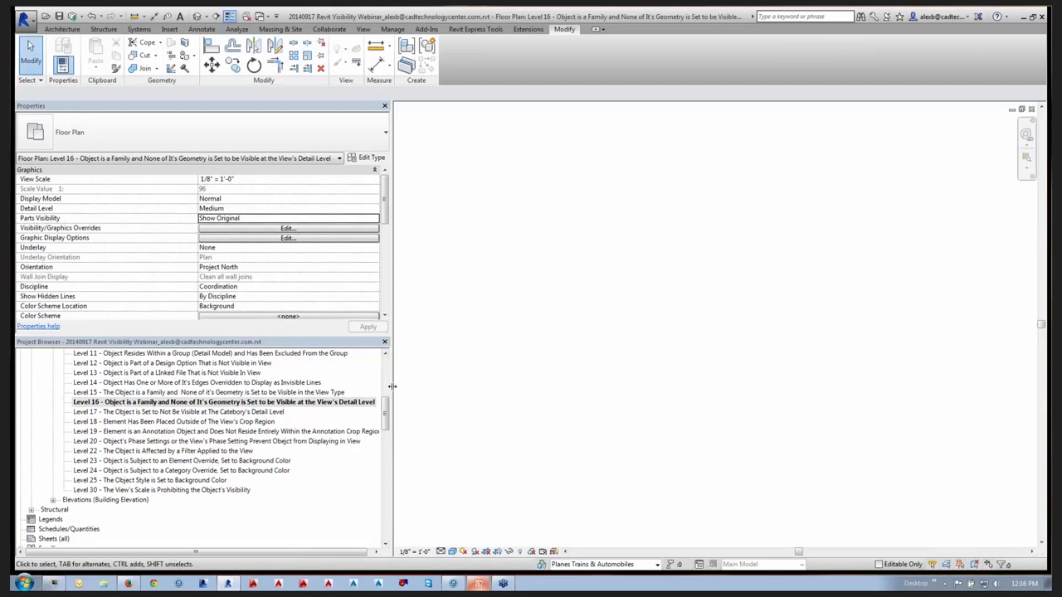
pyautogui.moveTo(390, 388); pyautogui.dragTo(421, 388)
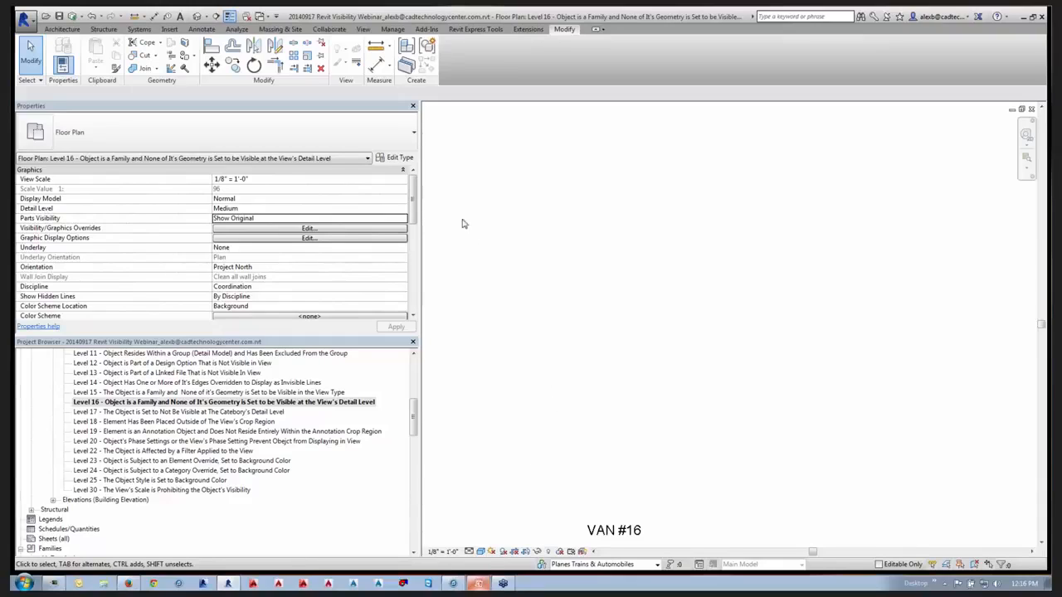
pyautogui.moveTo(431, 196); pyautogui.dragTo(812, 537)
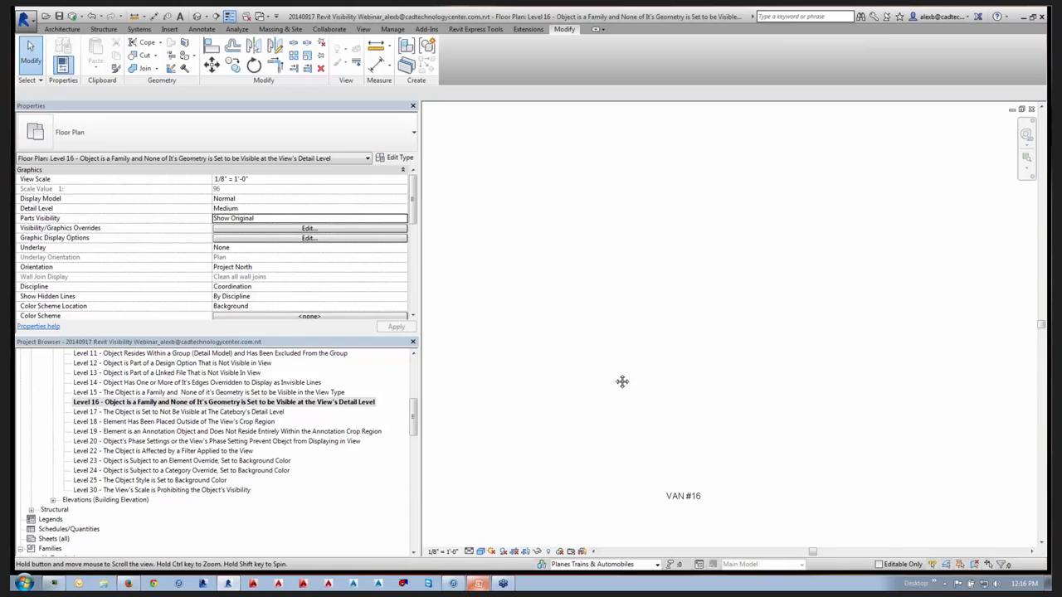
pyautogui.moveTo(453, 238); pyautogui.dragTo(927, 564)
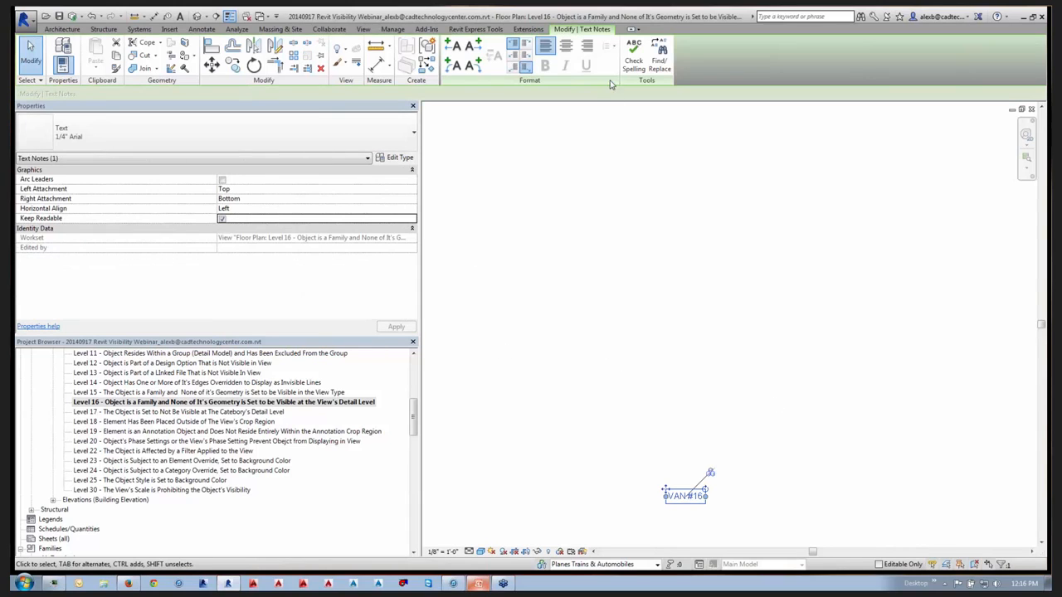
pyautogui.click(676, 387)
# Set the Level 15 floor plan's detail level to Medium and window-select the van's location to check whether it can be selected.
pyautogui.doubleClick(160, 393)
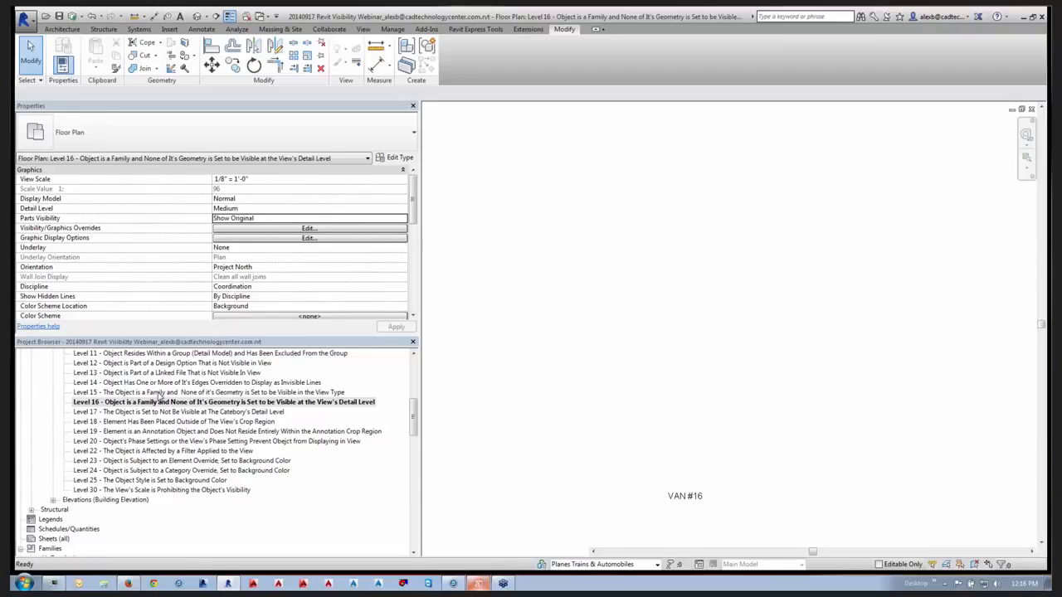
pyautogui.click(470, 552)
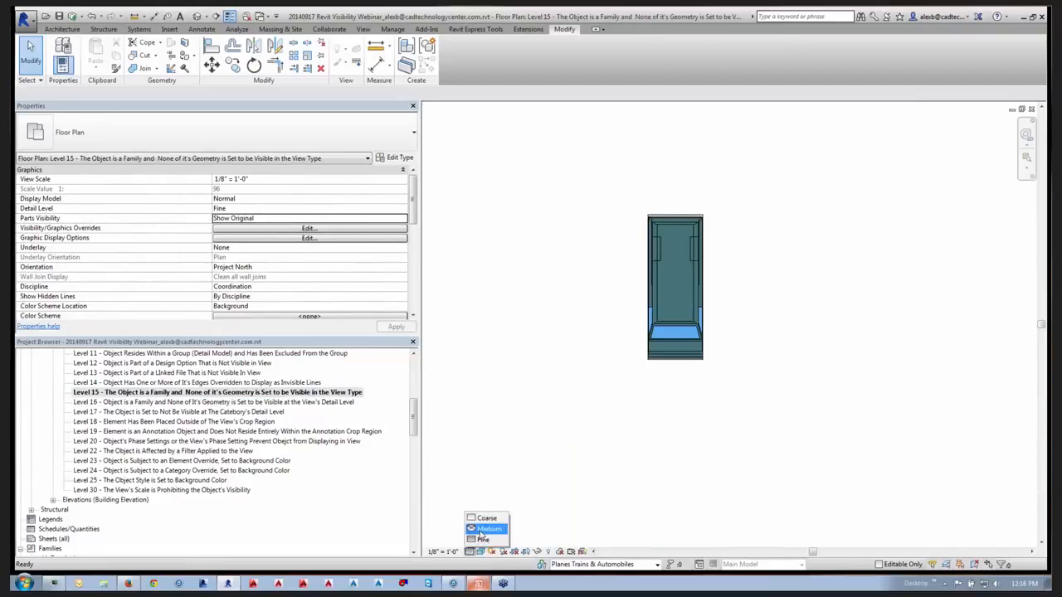
pyautogui.click(485, 529)
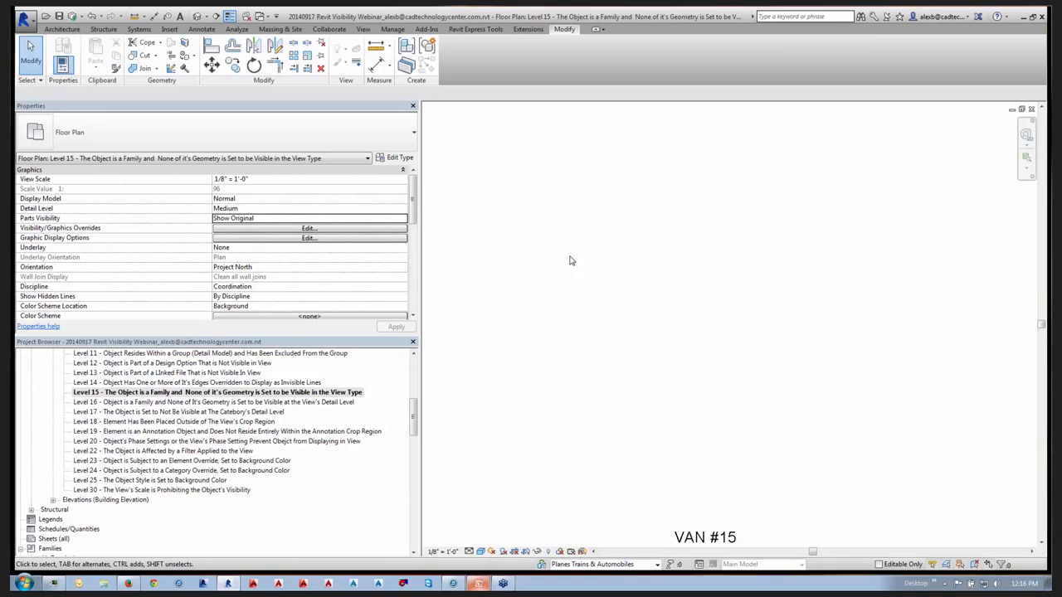
pyautogui.moveTo(514, 181)
pyautogui.mouseDown()
pyautogui.moveTo(808, 425)
pyautogui.moveTo(886, 505)
pyautogui.mouseUp()
pyautogui.moveTo(590, 290); pyautogui.dragTo(916, 546)
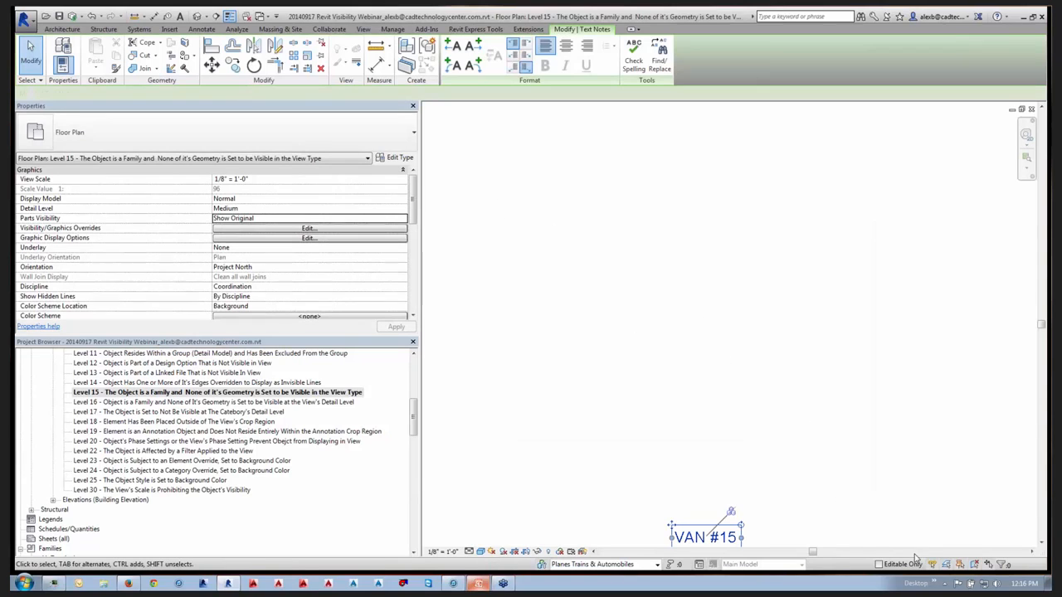
pyautogui.click(814, 433)
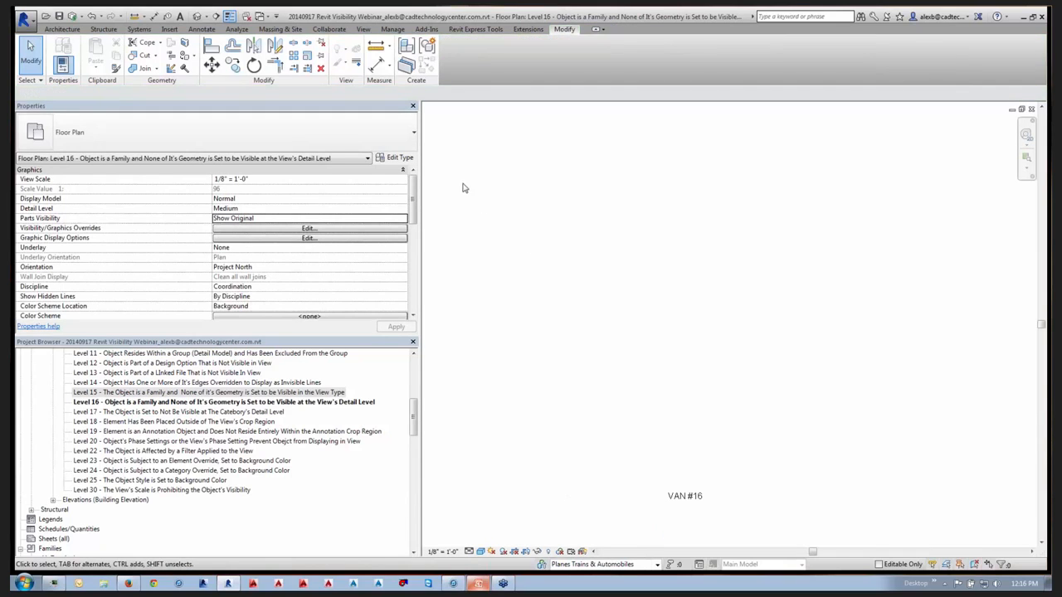
# Check the empty Level 16 floor plan with a selection window, and set its detail level to Fine.
pyautogui.moveTo(462, 185); pyautogui.dragTo(901, 484)
pyautogui.click(469, 552)
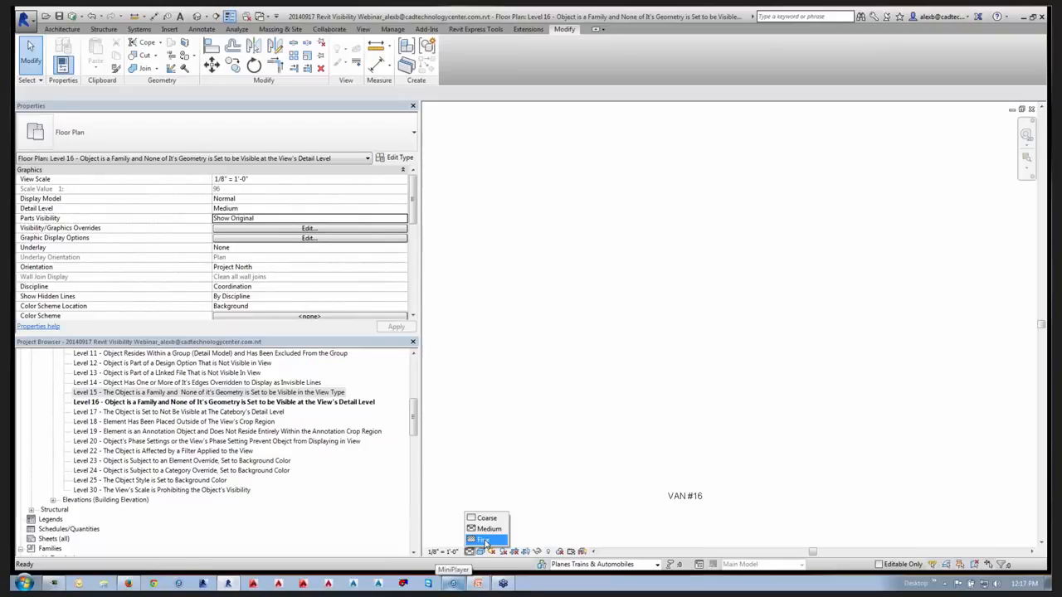
pyautogui.click(482, 540)
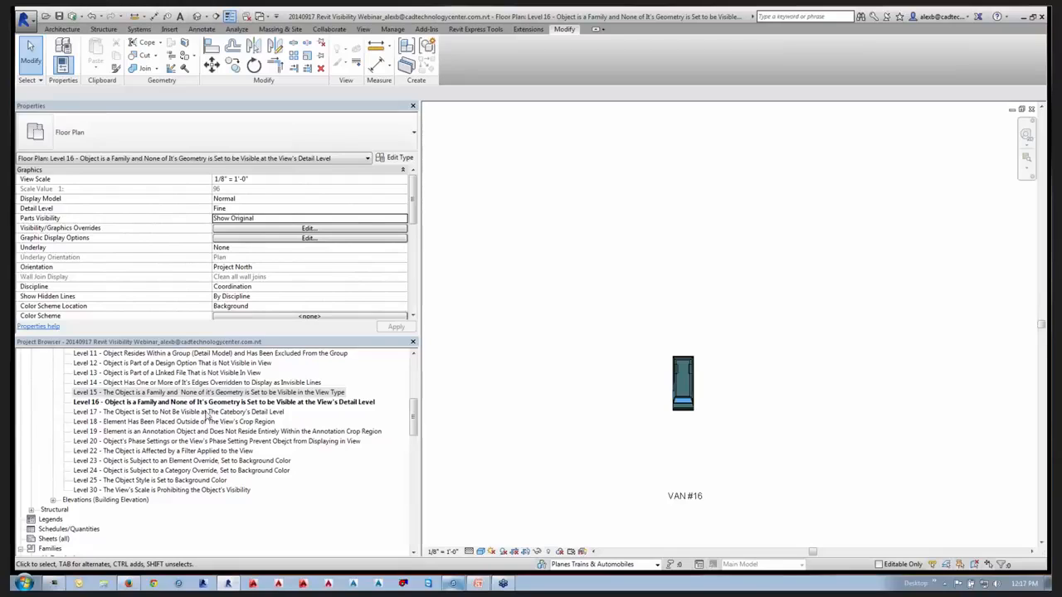
# Open the Level 17 floor plan and set the Entourage category's detail level to Fine in its visibility/graphic overrides.
pyautogui.doubleClick(224, 412)
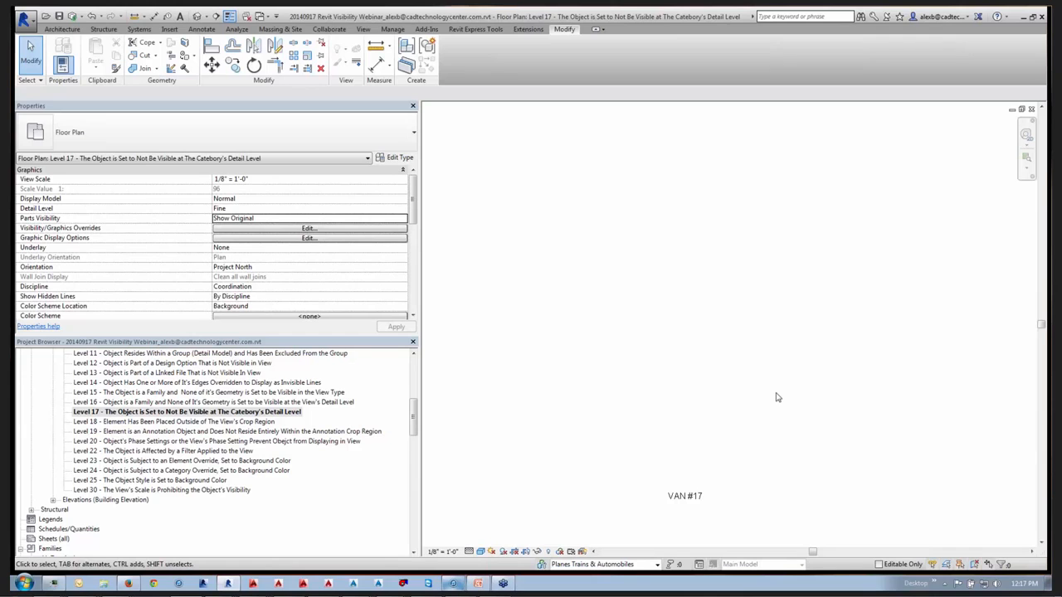
pyautogui.press('v')
pyautogui.press('v')
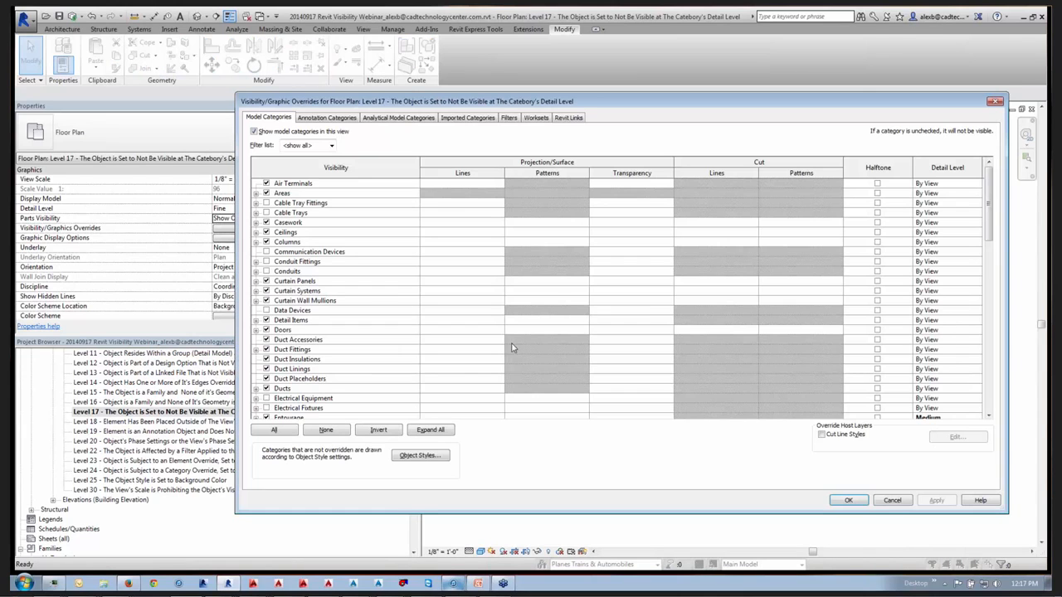
pyautogui.click(303, 416)
pyautogui.scroll(-1, 294, 390)
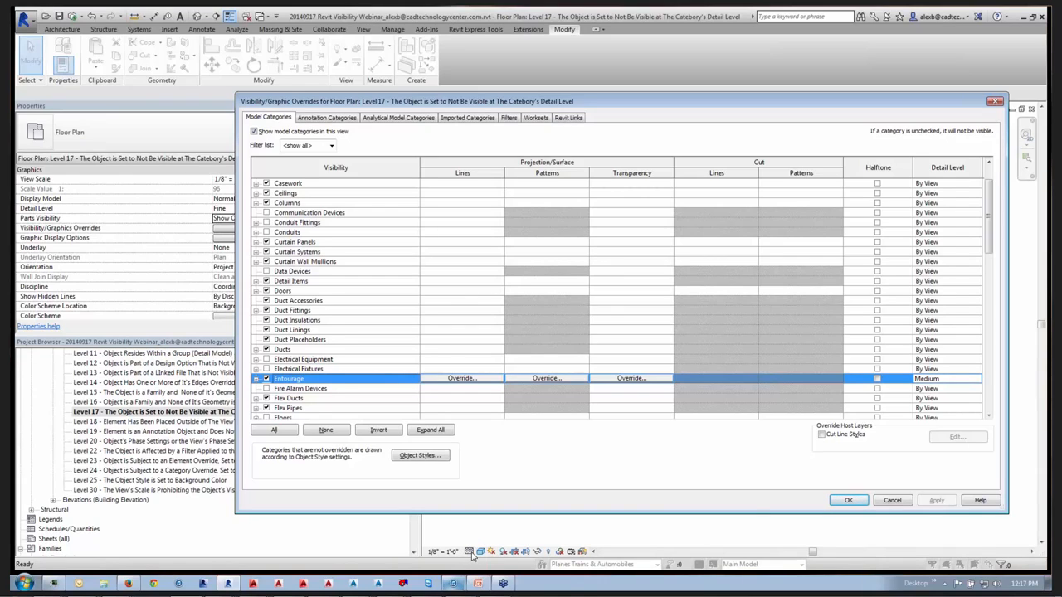
pyautogui.click(978, 379)
pyautogui.click(978, 379)
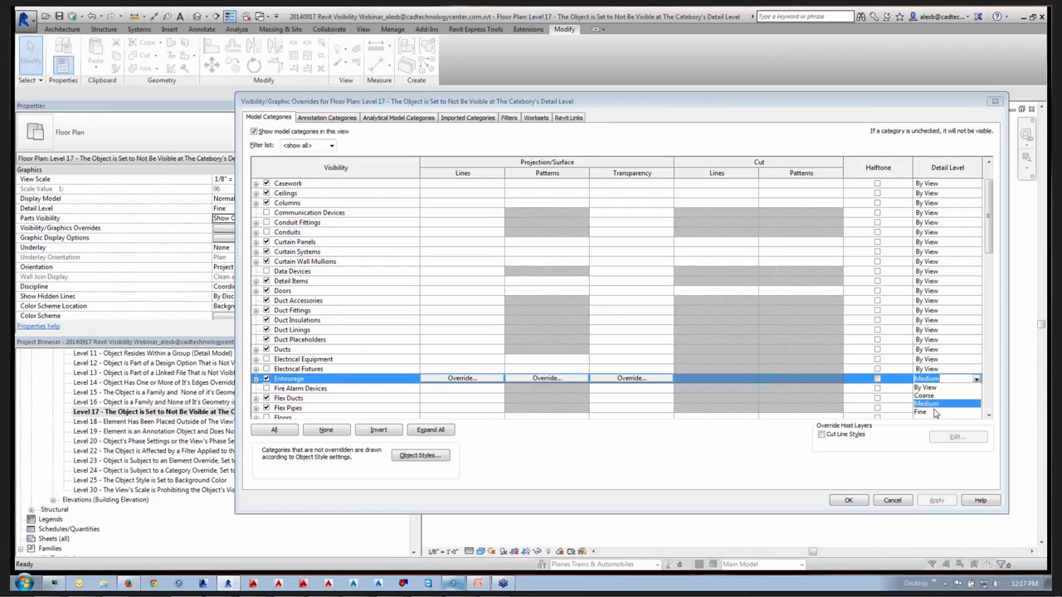
pyautogui.click(920, 412)
pyautogui.click(847, 500)
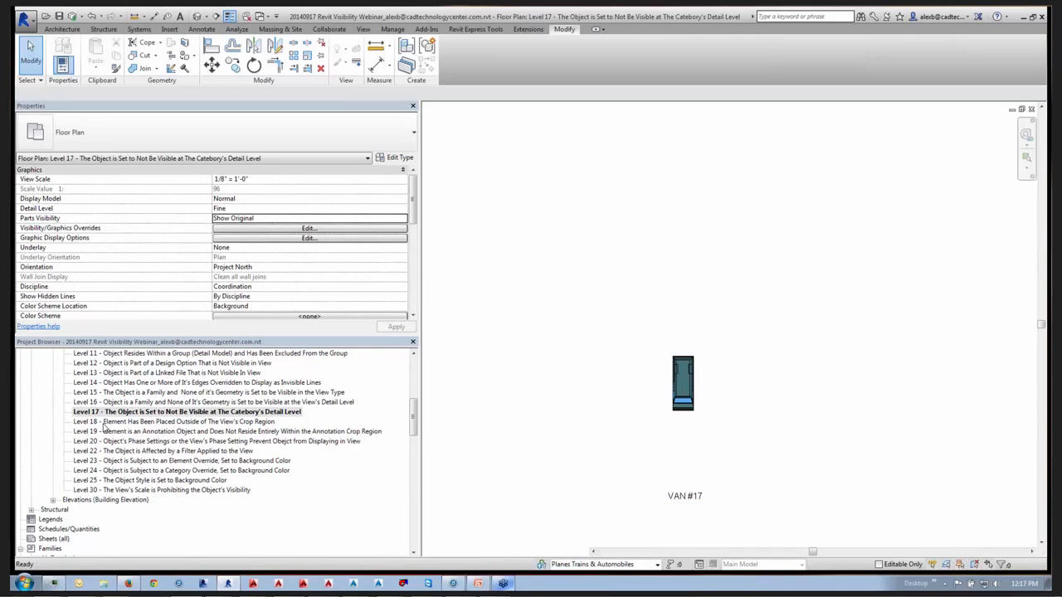
# Open the Level 18 floor plan and window-select the area around the VAN #18 label to check for a selectable van.
pyautogui.doubleClick(102, 422)
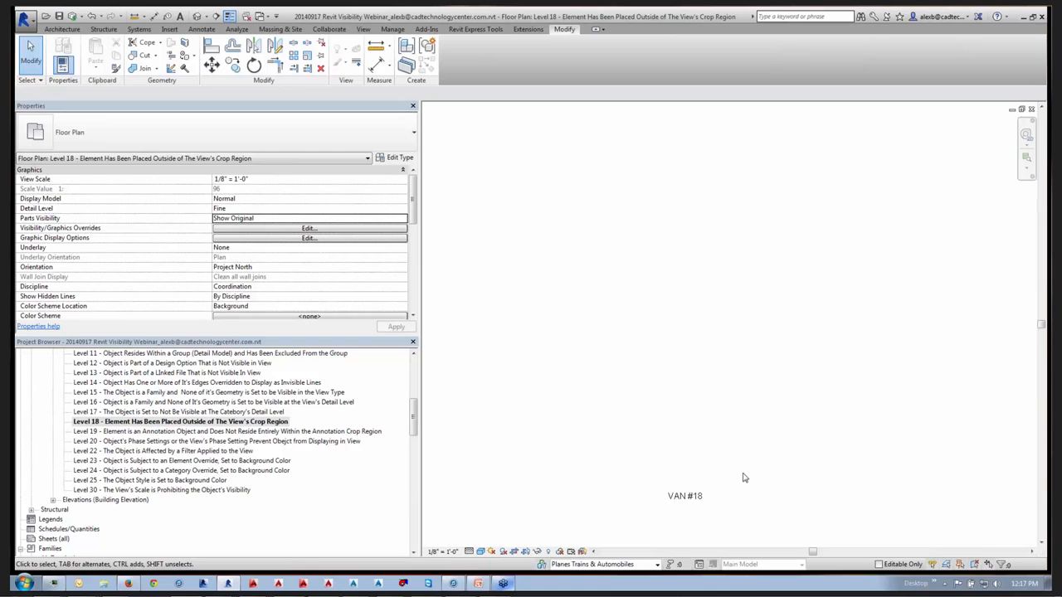
pyautogui.moveTo(495, 168); pyautogui.dragTo(935, 550)
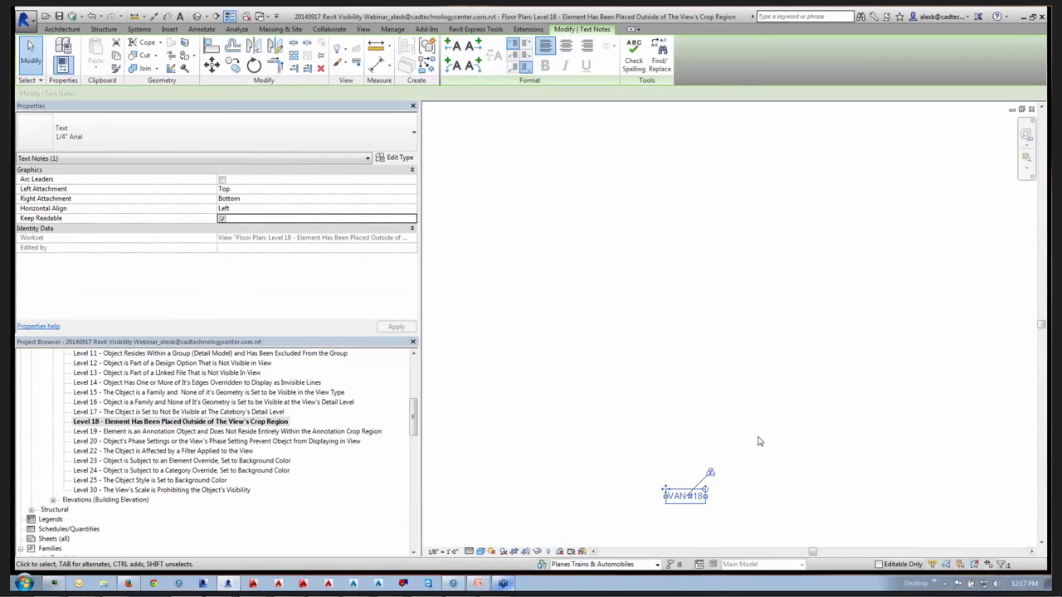
pyautogui.click(759, 440)
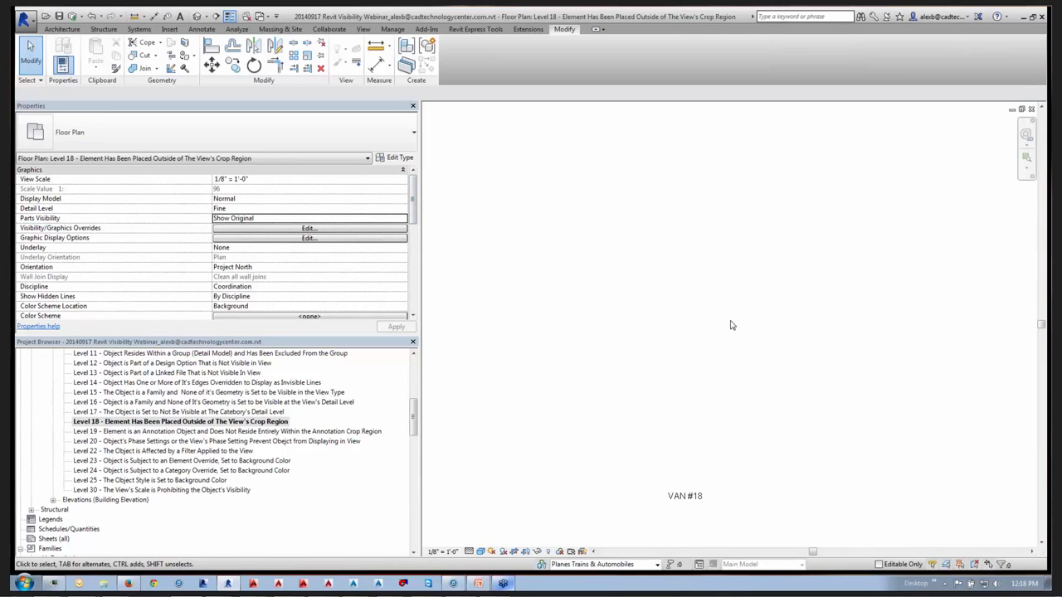
# Make the Level 18 plan's crop region visible and stretch its left edge outward to include the van.
pyautogui.moveTo(413, 203); pyautogui.dragTo(407, 281)
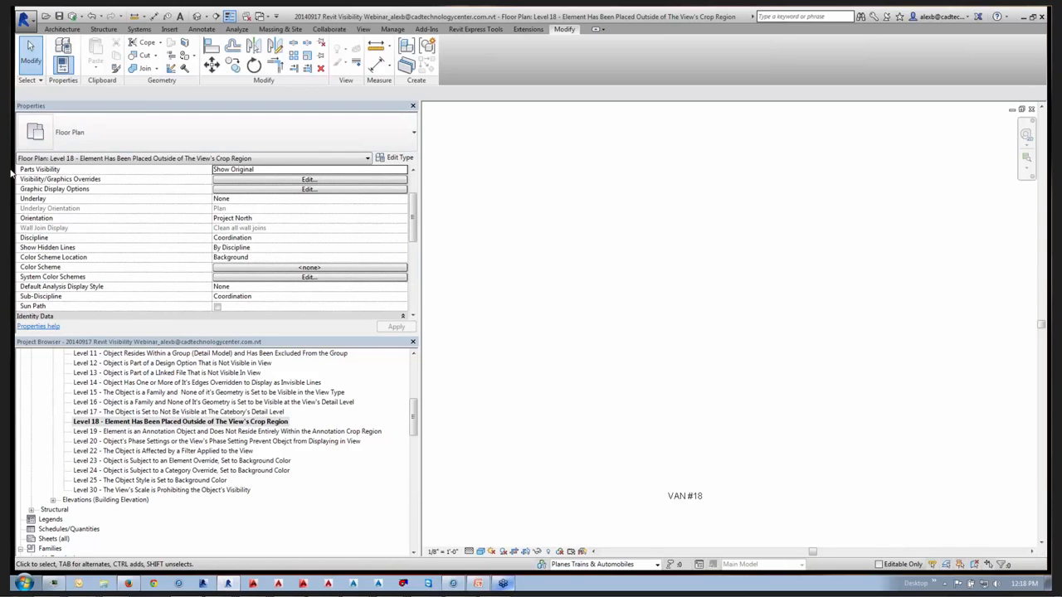
pyautogui.moveTo(413, 235); pyautogui.dragTo(413, 287)
pyautogui.click(217, 268)
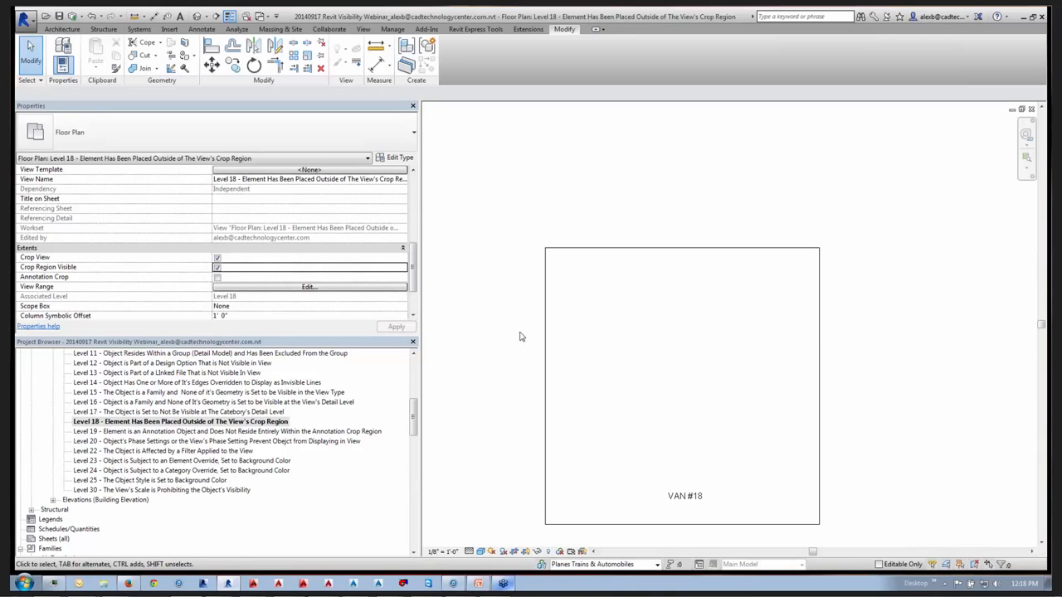
pyautogui.click(545, 365)
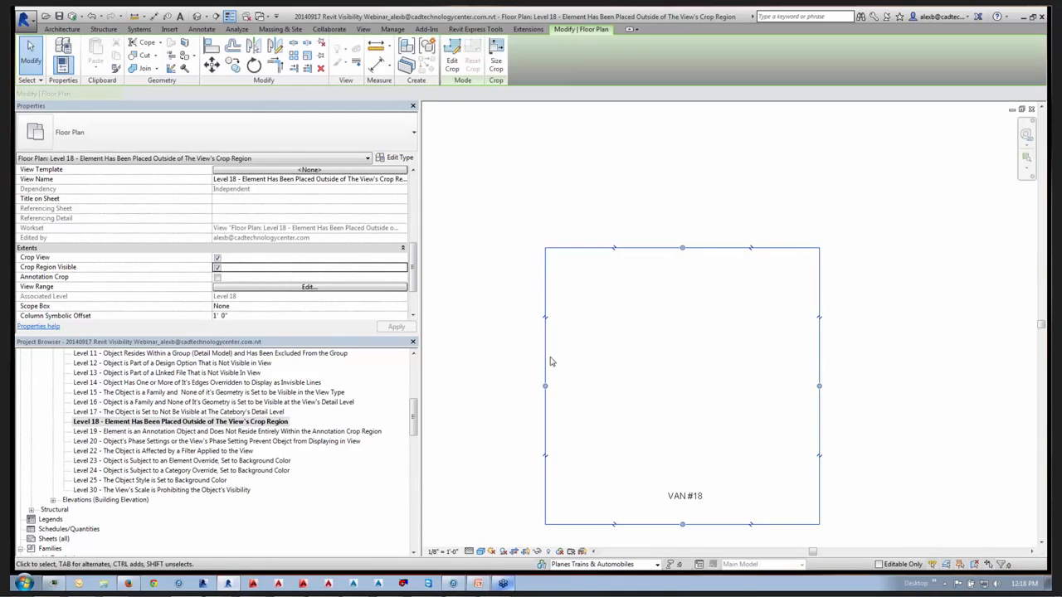
pyautogui.moveTo(545, 387); pyautogui.dragTo(431, 385)
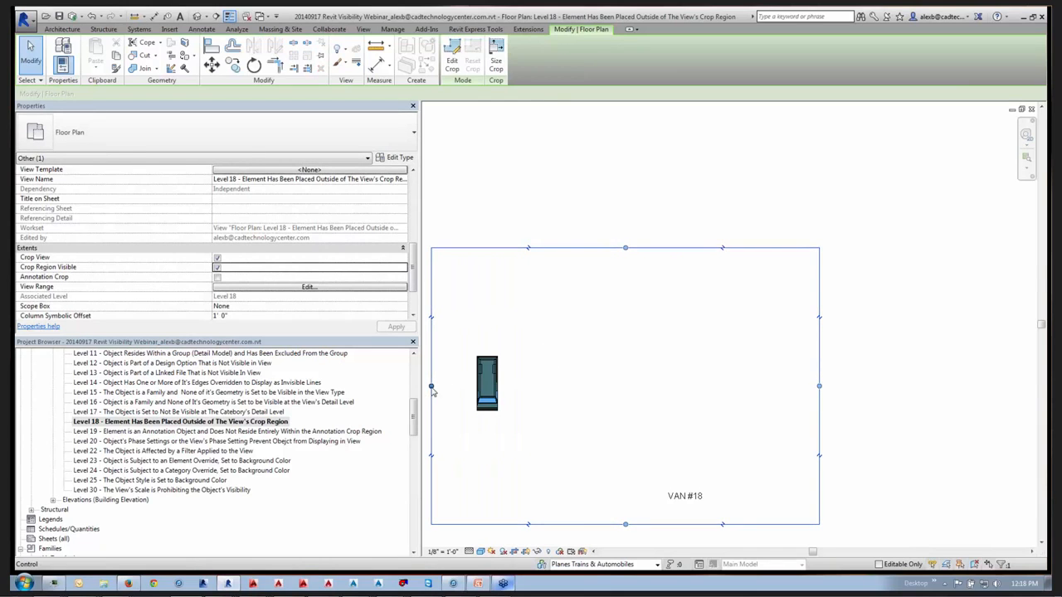
pyautogui.click(531, 454)
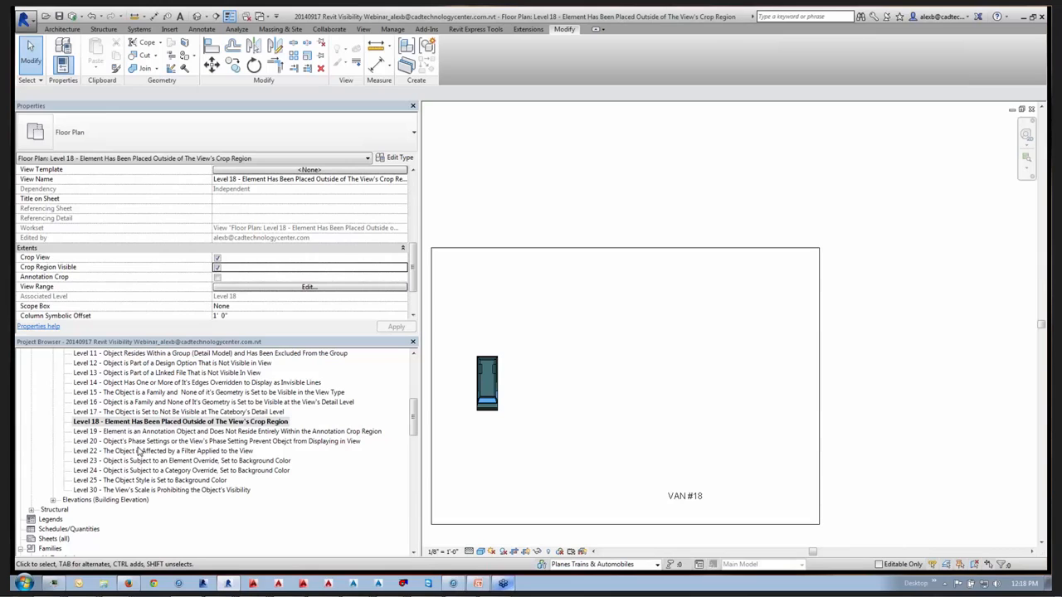
# Open the Level 19 floor plan, make its crop region visible, and stretch the annotation crop's left edge outward to include the "I AM A VAN" text.
pyautogui.doubleClick(124, 431)
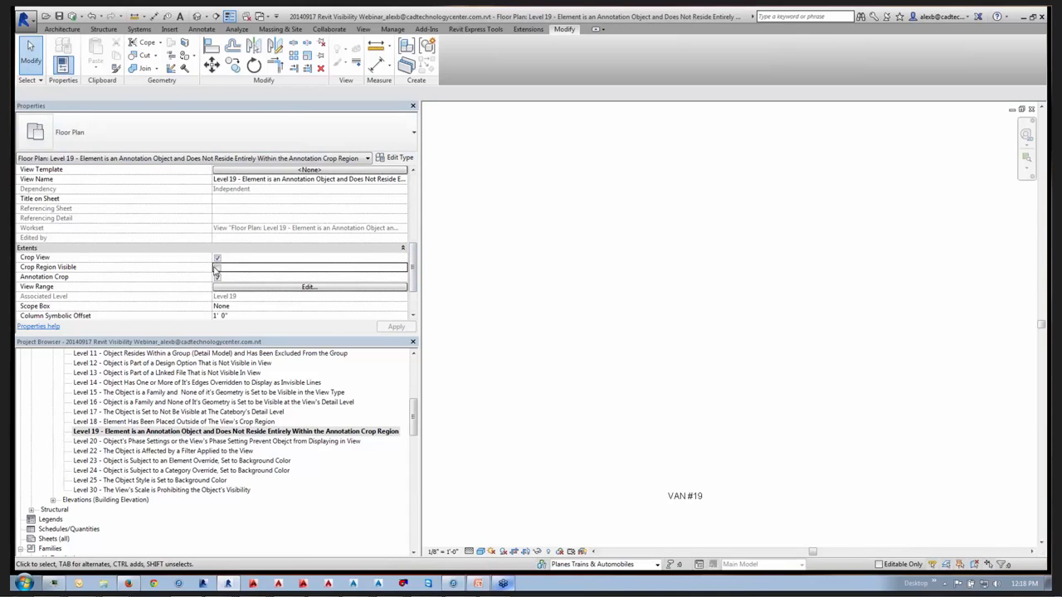
pyautogui.click(216, 267)
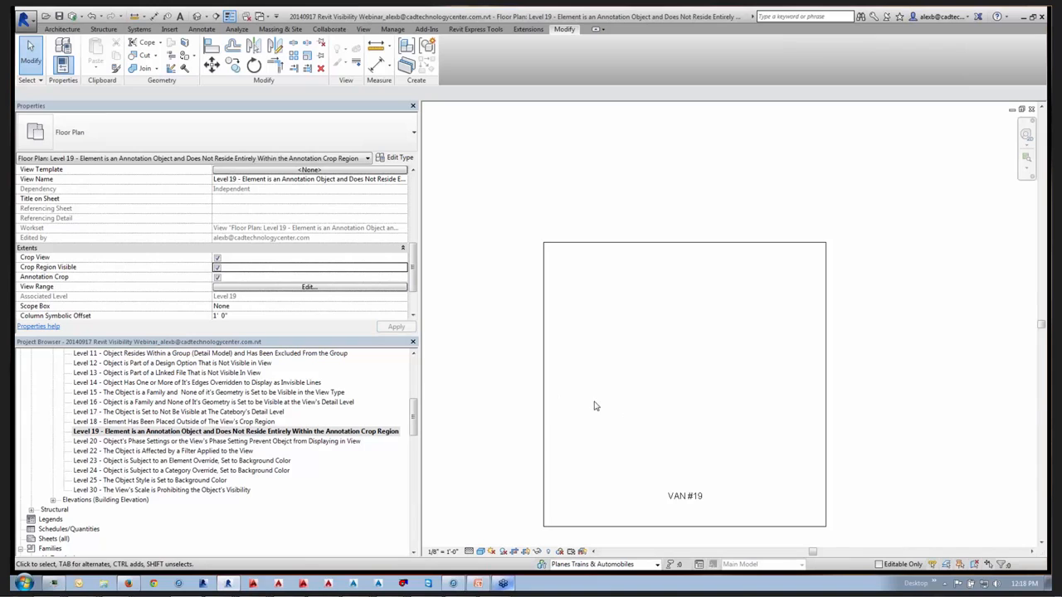
pyautogui.click(544, 404)
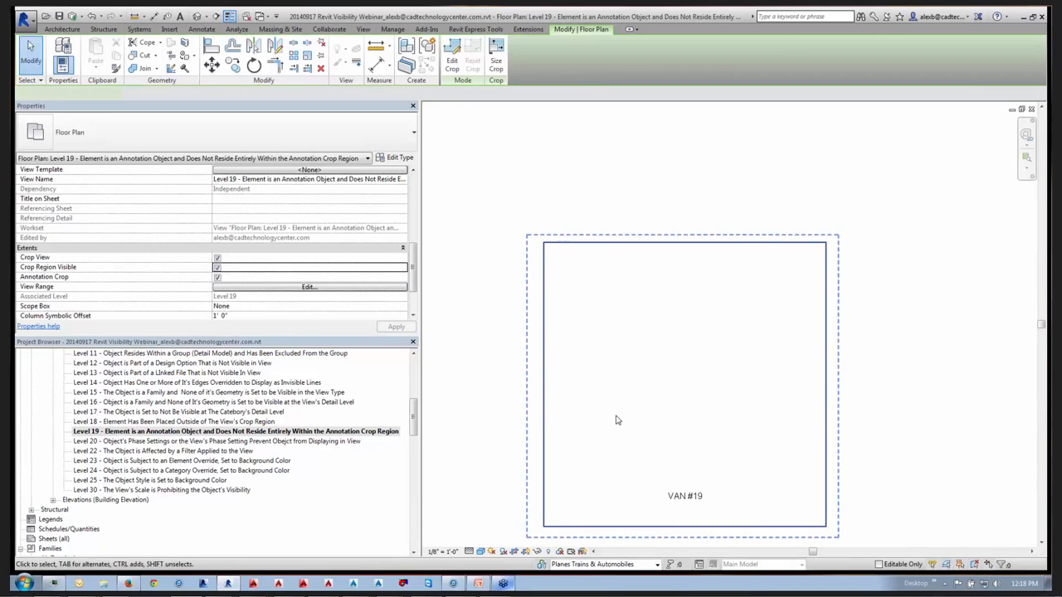
pyautogui.scroll(-2, 616, 421)
pyautogui.moveTo(586, 395)
pyautogui.mouseDown()
pyautogui.moveTo(508, 394)
pyautogui.moveTo(518, 394)
pyautogui.mouseUp()
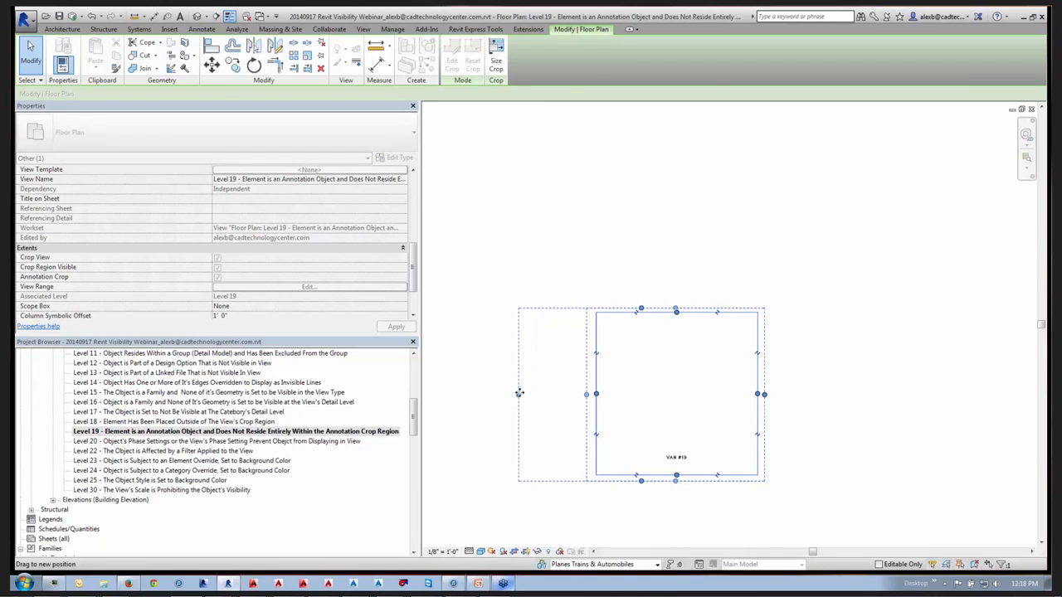
pyautogui.moveTo(520, 393); pyautogui.dragTo(523, 393)
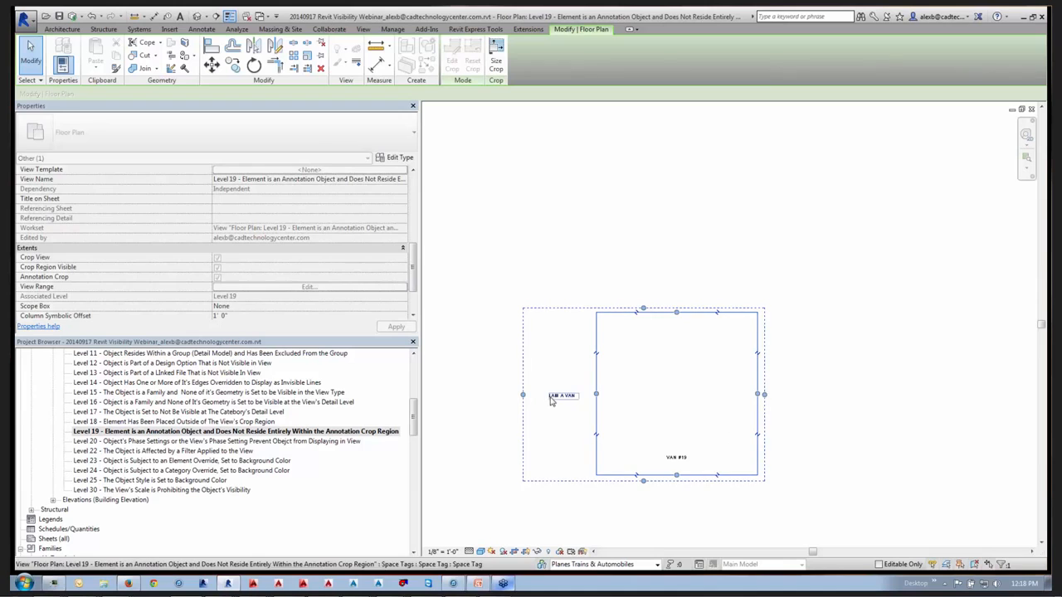
pyautogui.scroll(4, 555, 412)
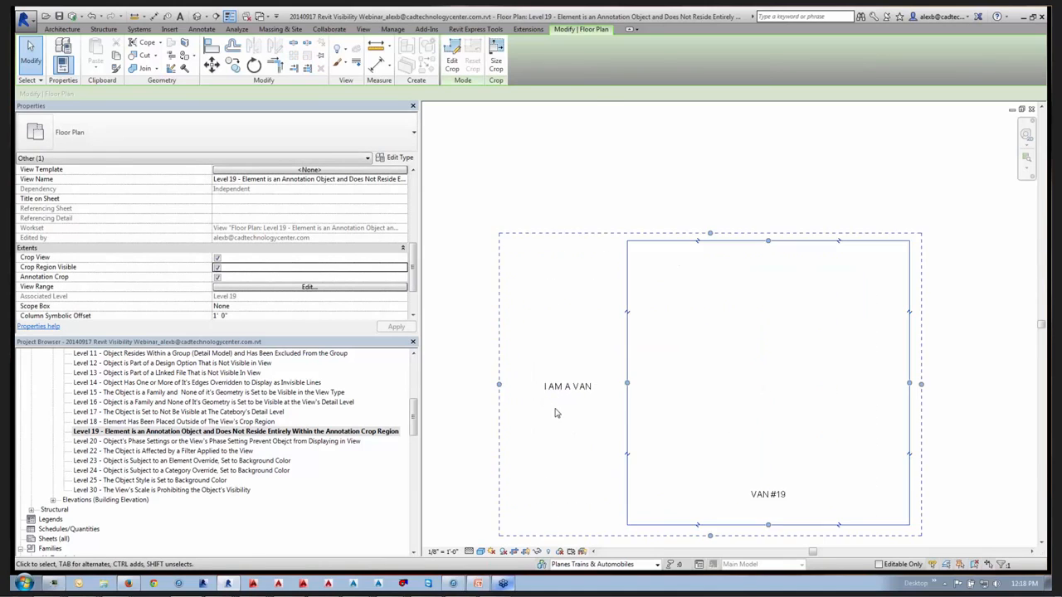
pyautogui.moveTo(511, 332); pyautogui.dragTo(740, 397, button='middle')
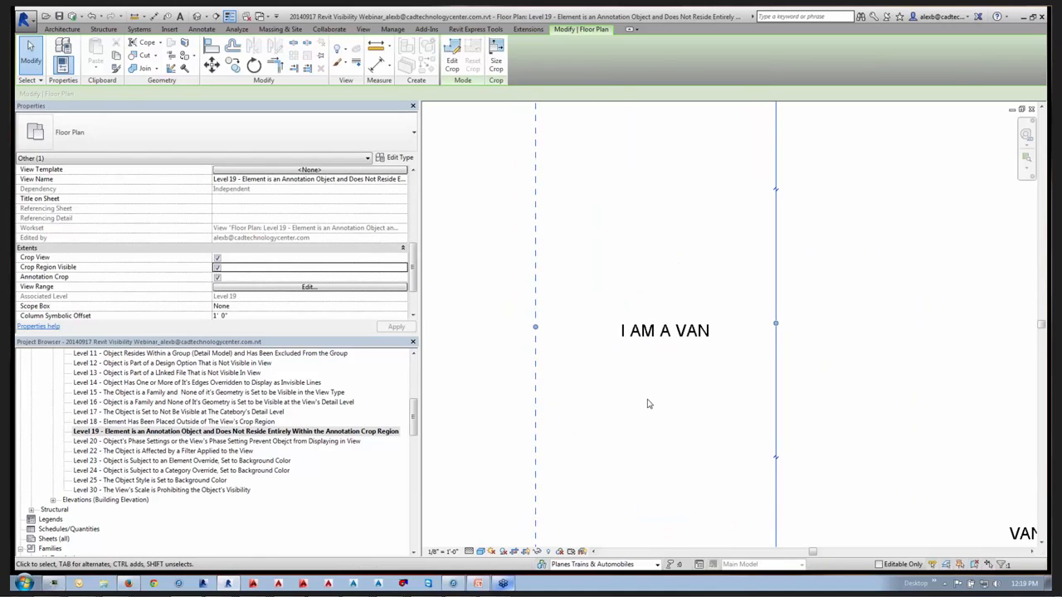
pyautogui.click(677, 411)
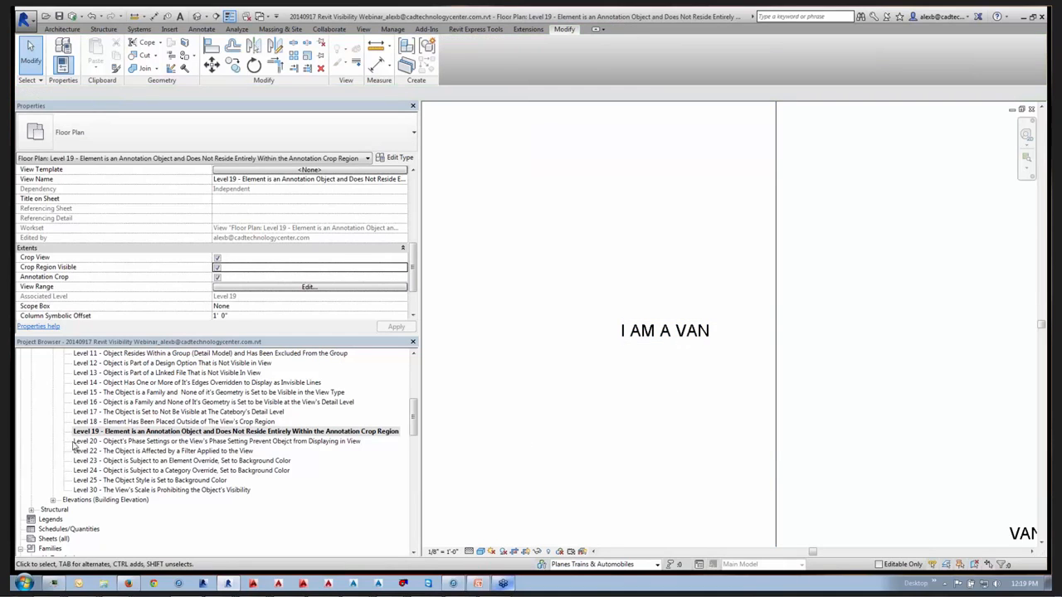
# Open the Level 20 floor plan and set the view's phase filter to Show All.
pyautogui.click(102, 443)
pyautogui.doubleClick(102, 444)
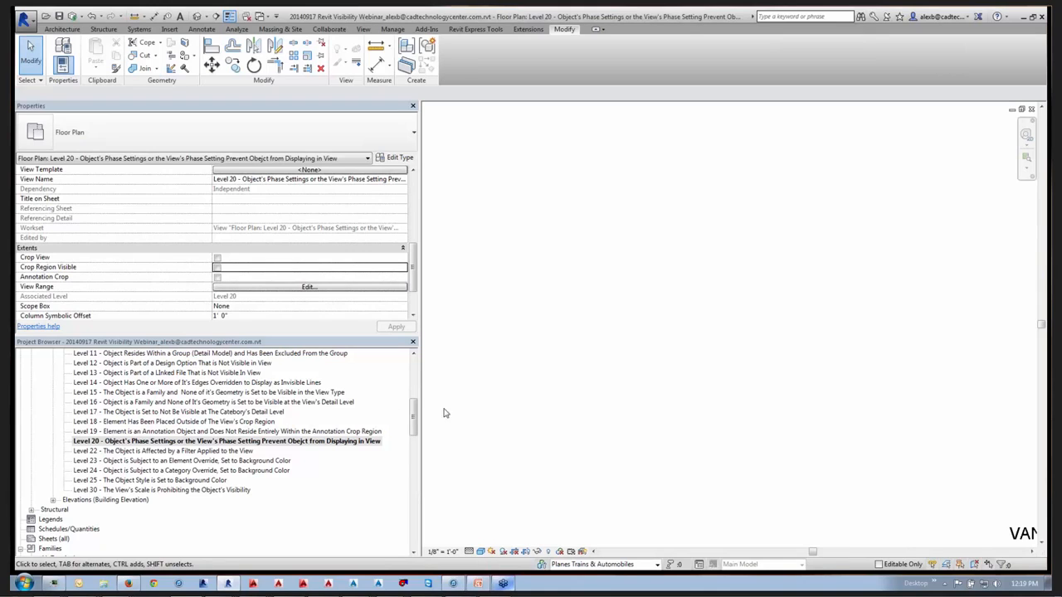
pyautogui.moveTo(417, 257); pyautogui.dragTo(416, 270)
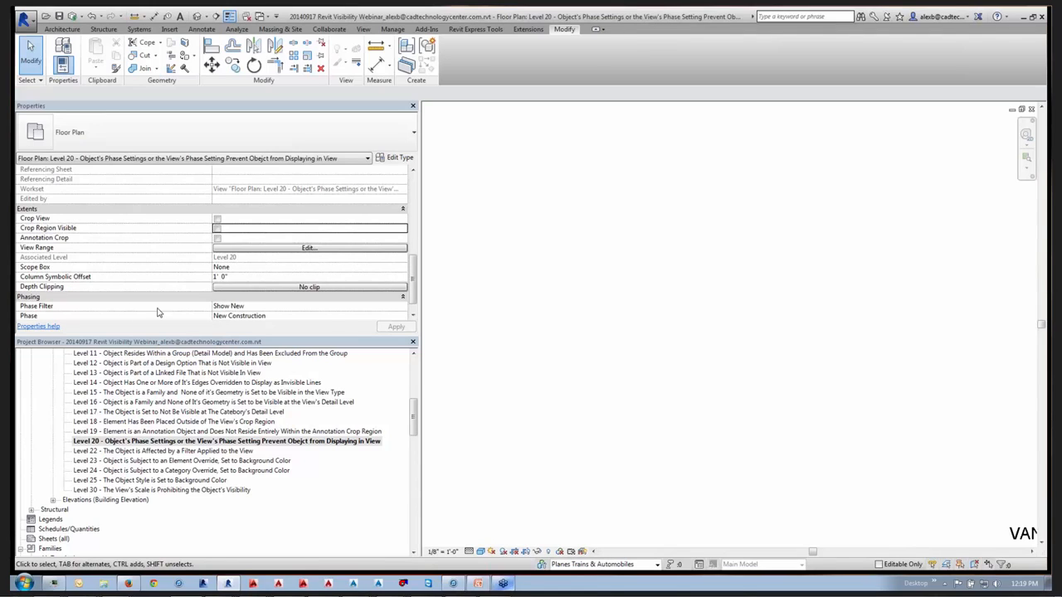
pyautogui.click(335, 306)
pyautogui.click(371, 306)
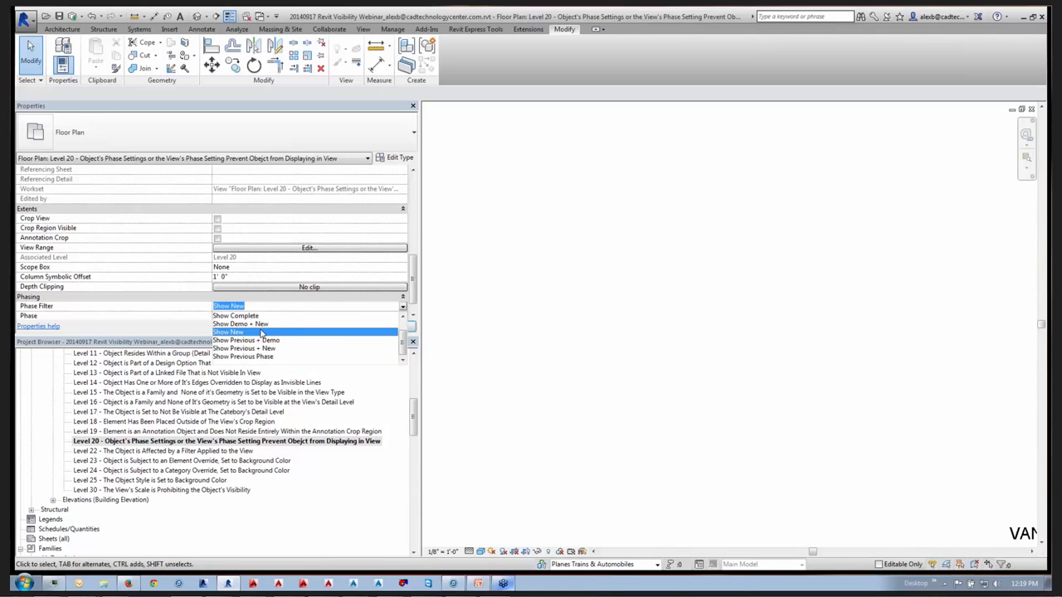
pyautogui.scroll(1, 284, 340)
pyautogui.click(226, 324)
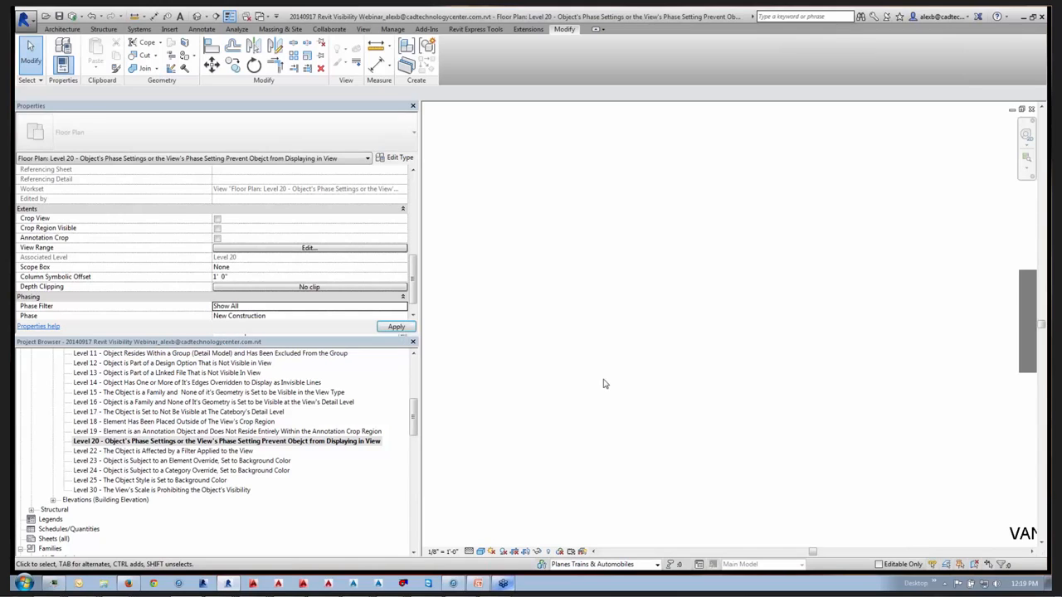
pyautogui.moveTo(673, 377); pyautogui.dragTo(540, 386, button='middle')
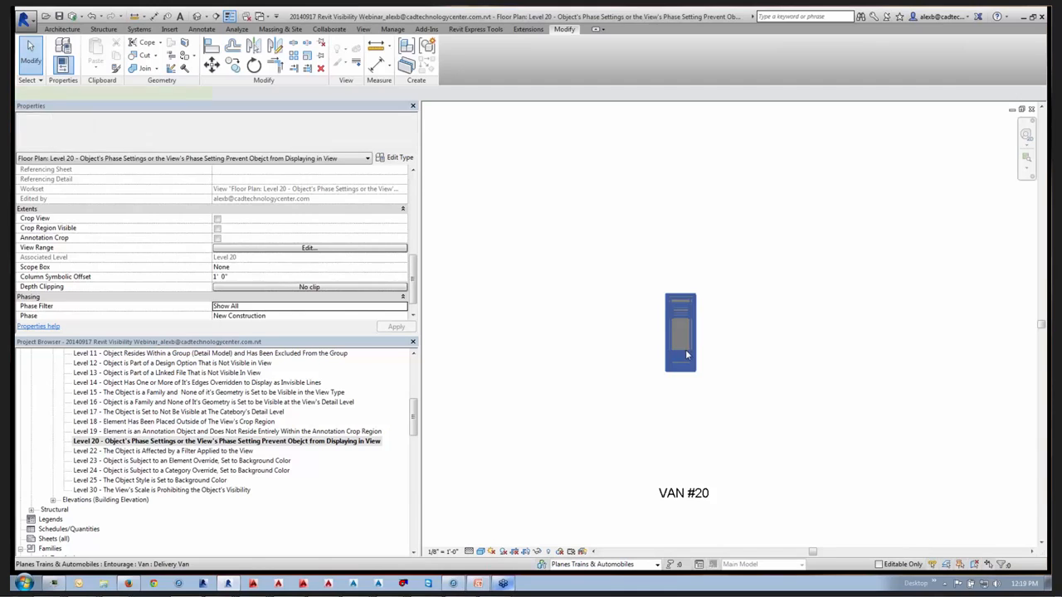
# Set the Level 20 van's Phase Created to New Construction.
pyautogui.click(686, 349)
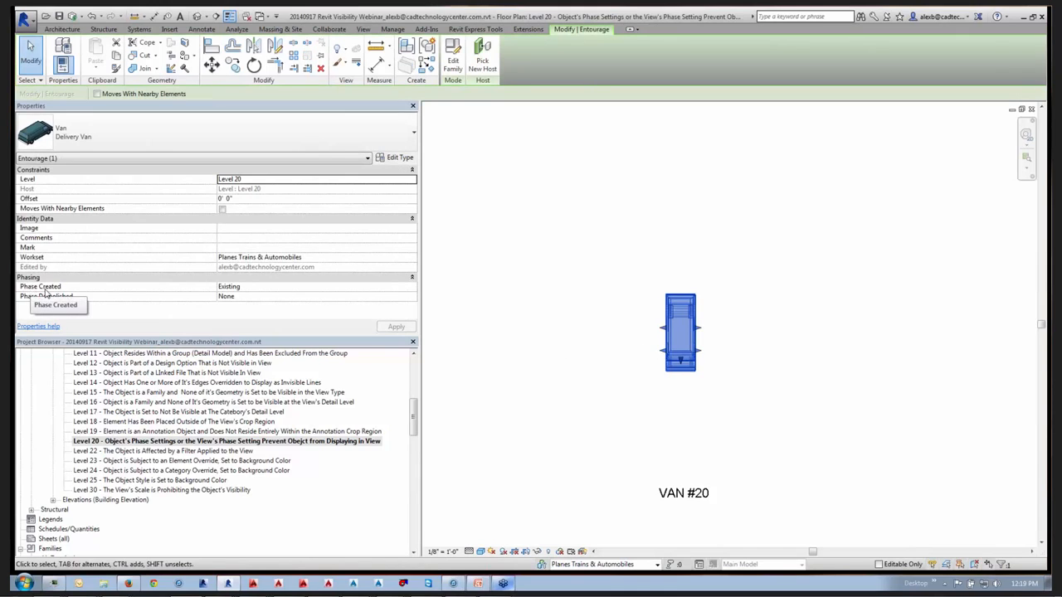
pyautogui.click(232, 288)
pyautogui.click(236, 287)
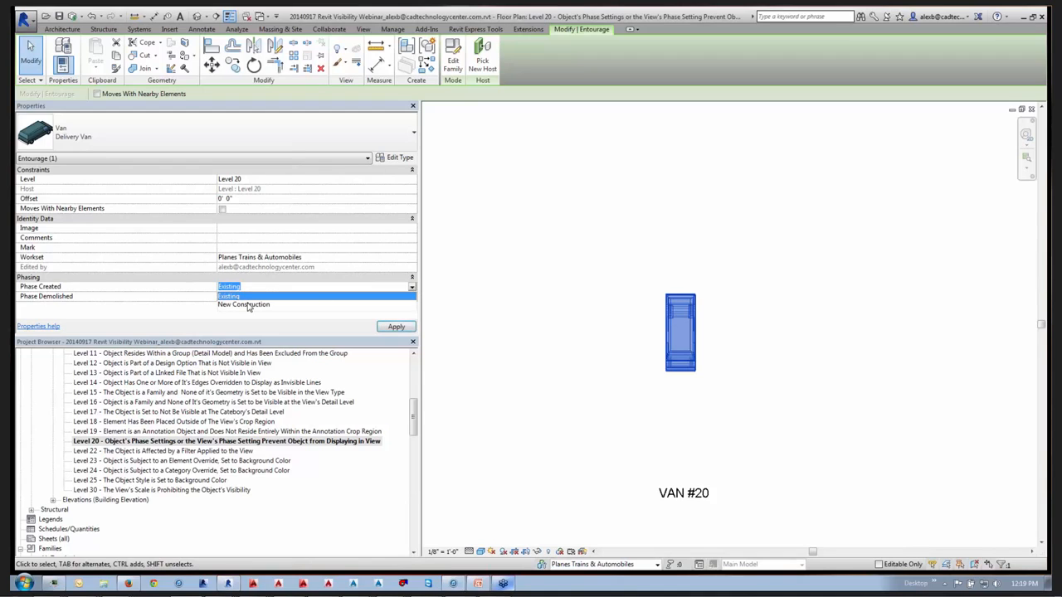
pyautogui.click(247, 305)
pyautogui.click(605, 467)
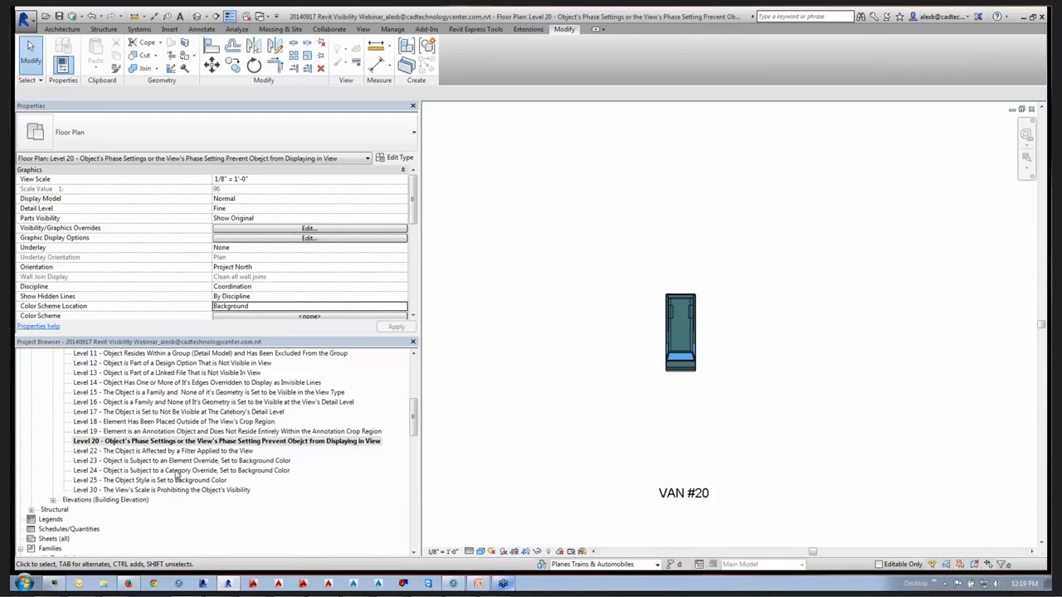
# Open the Level 22 floor plan and turn on visibility for the DO NOT SHOW VAN filter in its visibility/graphic overrides.
pyautogui.doubleClick(137, 452)
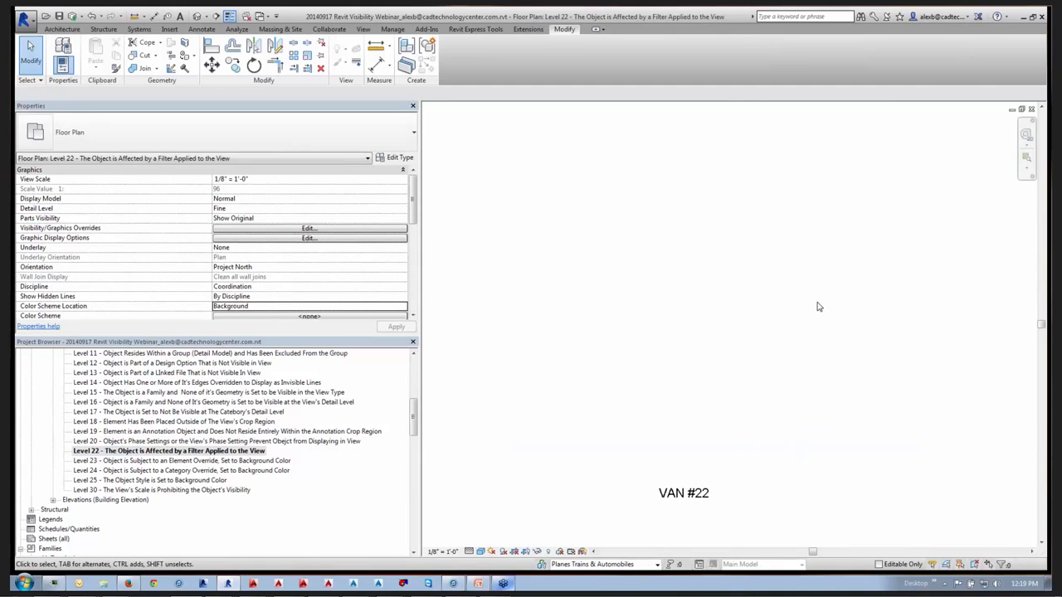
pyautogui.press('v')
pyautogui.press('g')
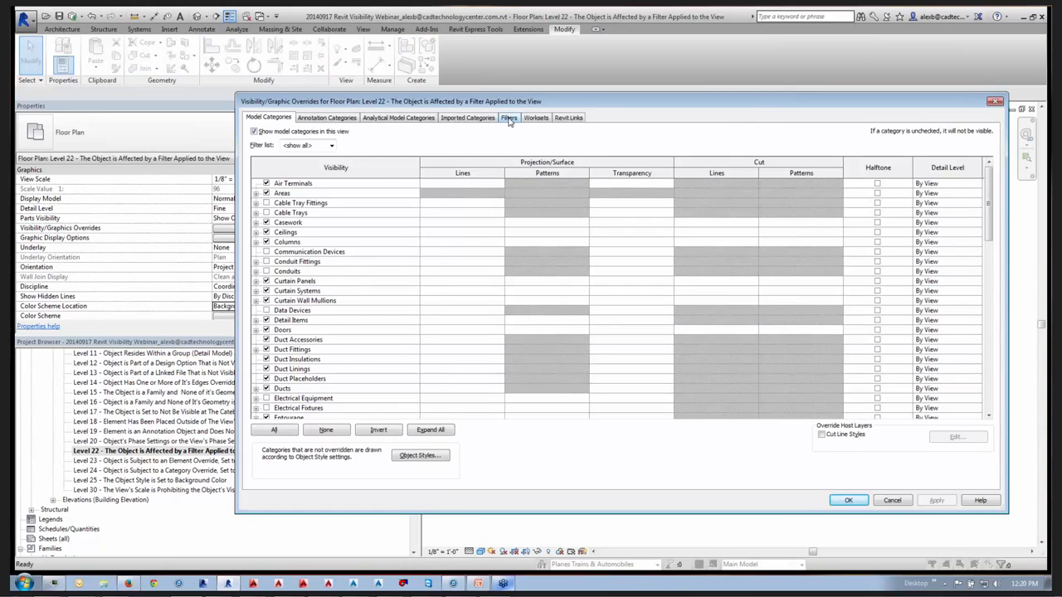
pyautogui.click(508, 119)
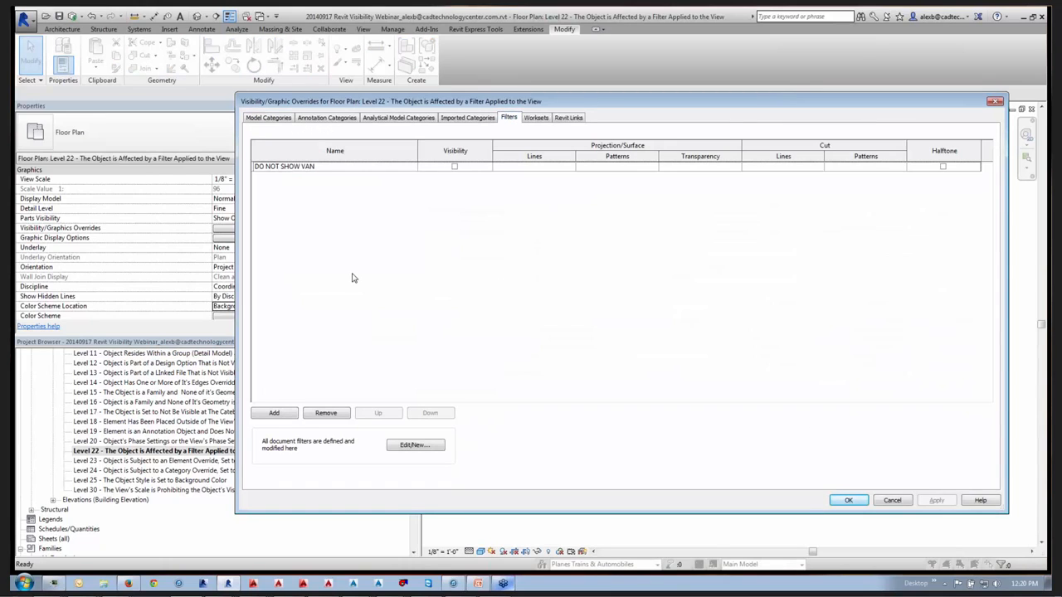
pyautogui.click(454, 169)
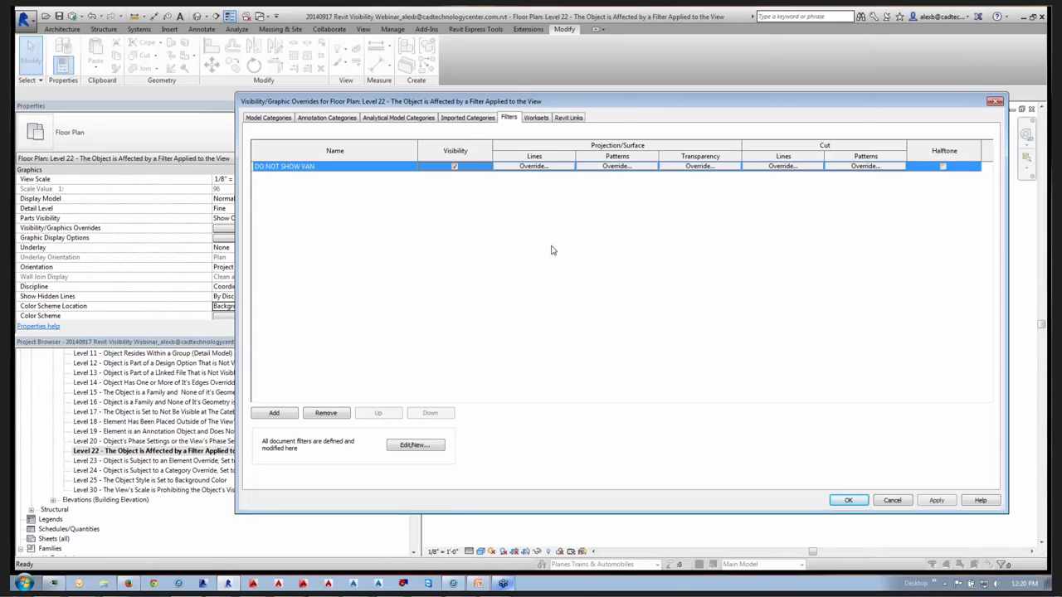
pyautogui.click(849, 501)
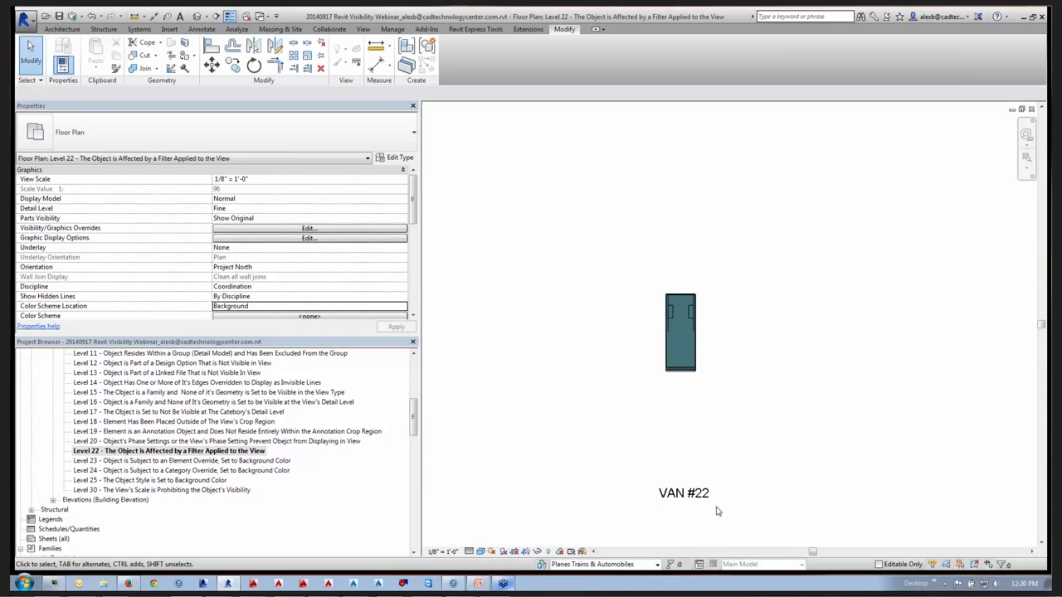
# Open the Level 23 floor plan, window-select the area around the VAN #23 label, and filter the selection to Entourage only.
pyautogui.doubleClick(123, 461)
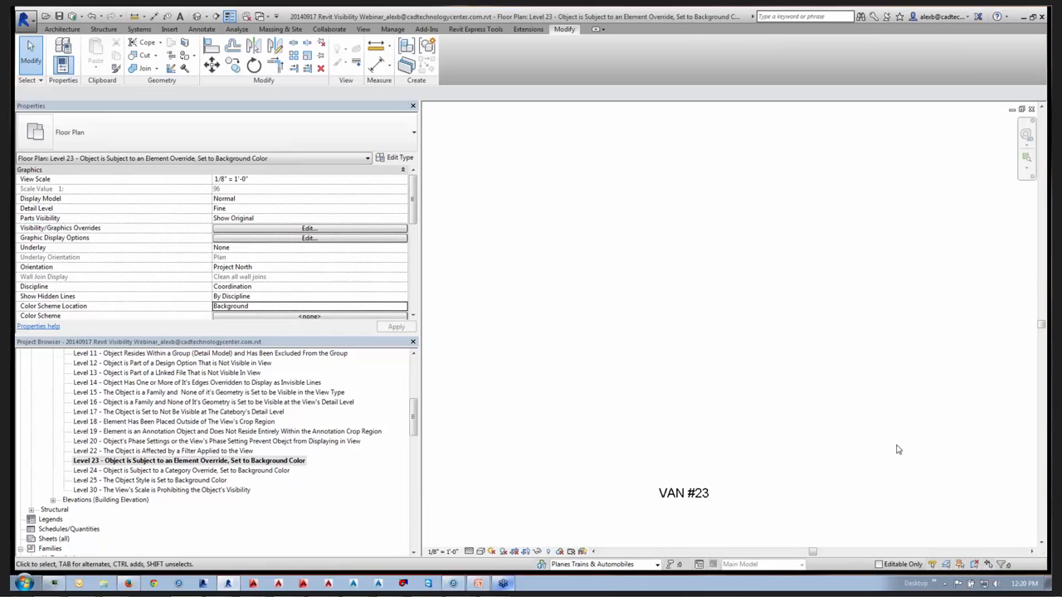
pyautogui.scroll(-2, 745, 398)
pyautogui.moveTo(502, 166); pyautogui.dragTo(670, 293)
pyautogui.moveTo(496, 185); pyautogui.dragTo(946, 508)
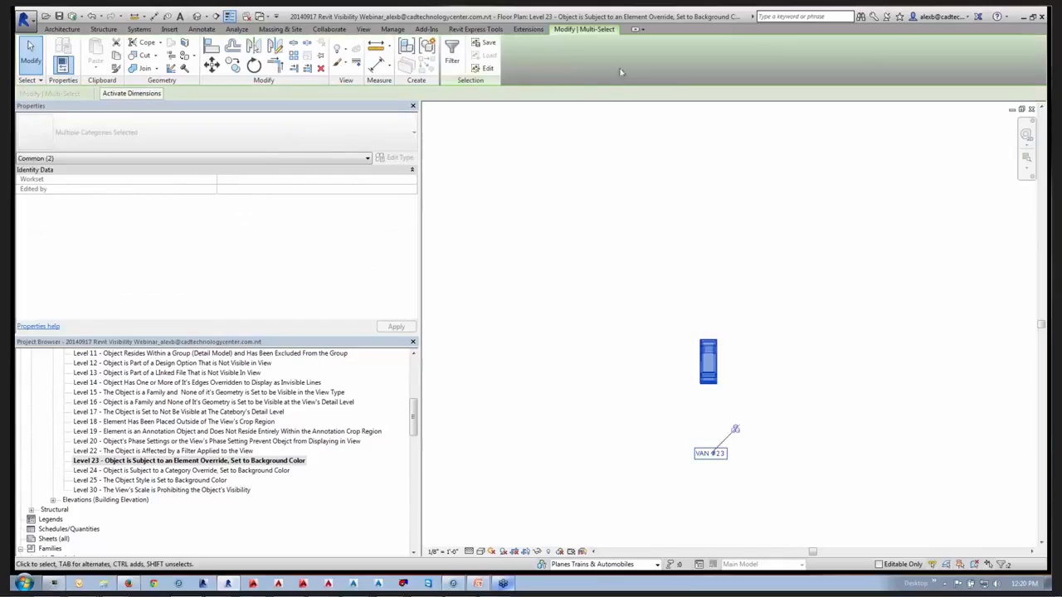
pyautogui.click(453, 58)
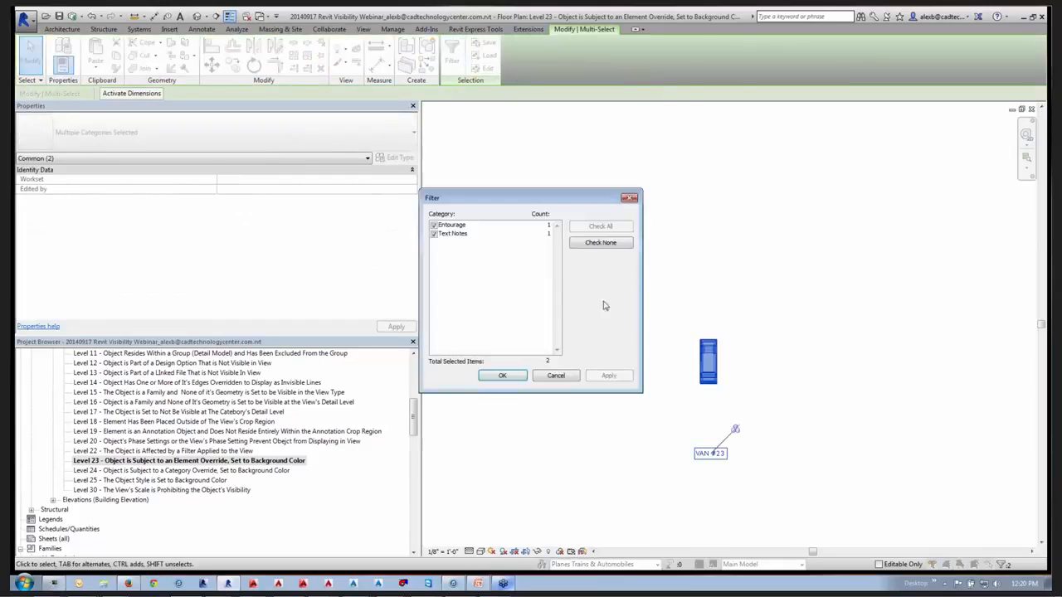
pyautogui.click(597, 242)
pyautogui.click(434, 224)
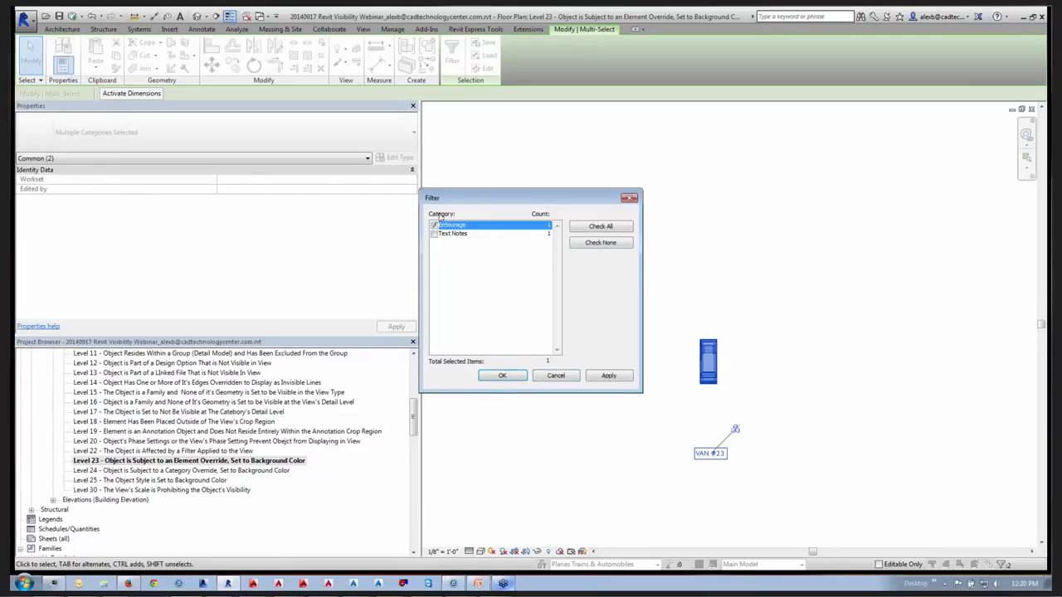
pyautogui.click(501, 377)
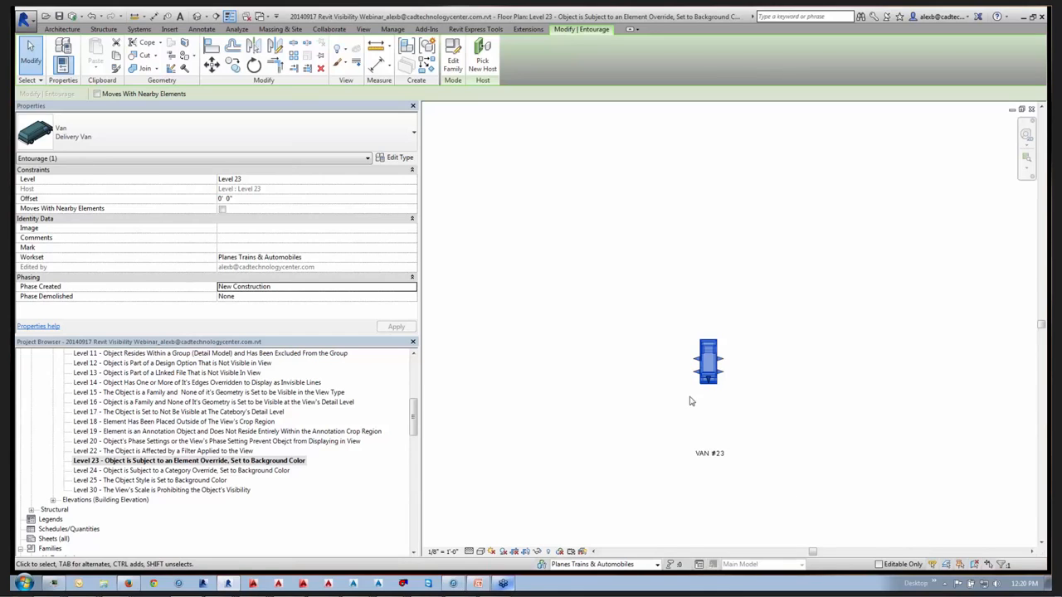
# Override the selected van's graphics by element, setting its projection line color to No Override.
pyautogui.rightClick(714, 369)
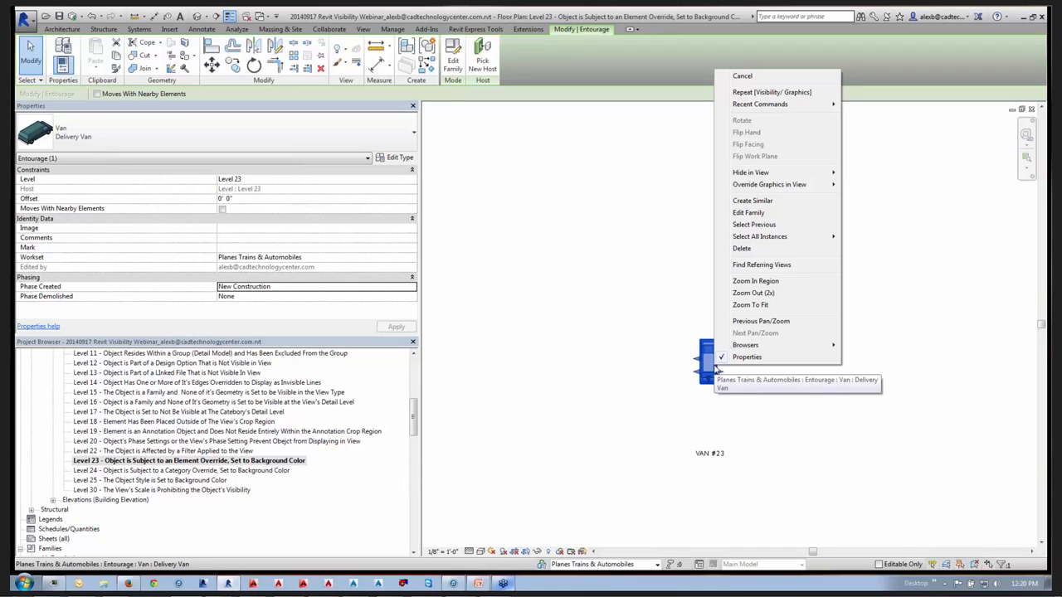
pyautogui.moveTo(771, 184)
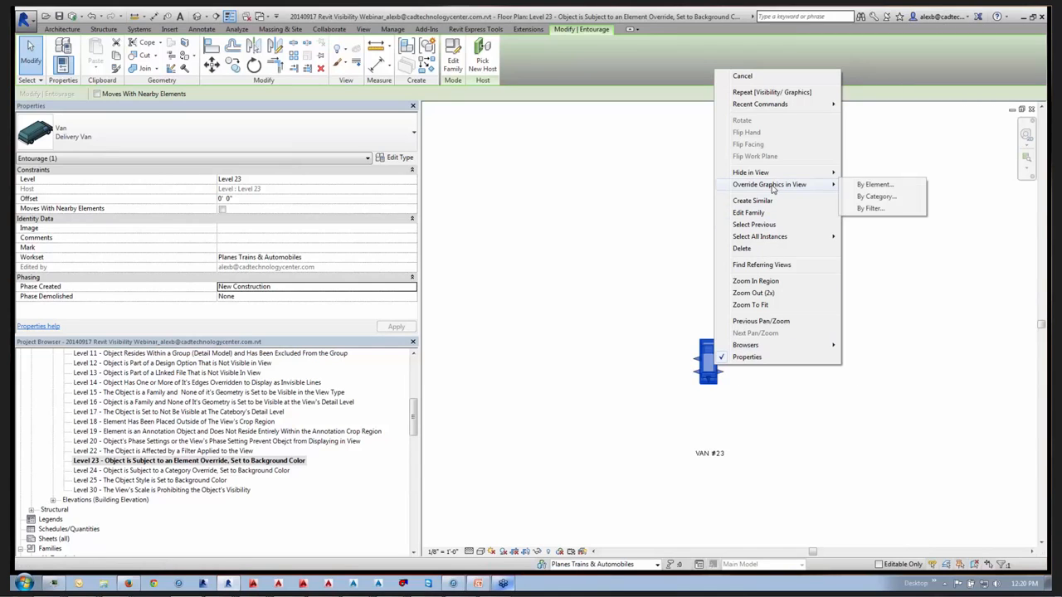
pyautogui.click(869, 185)
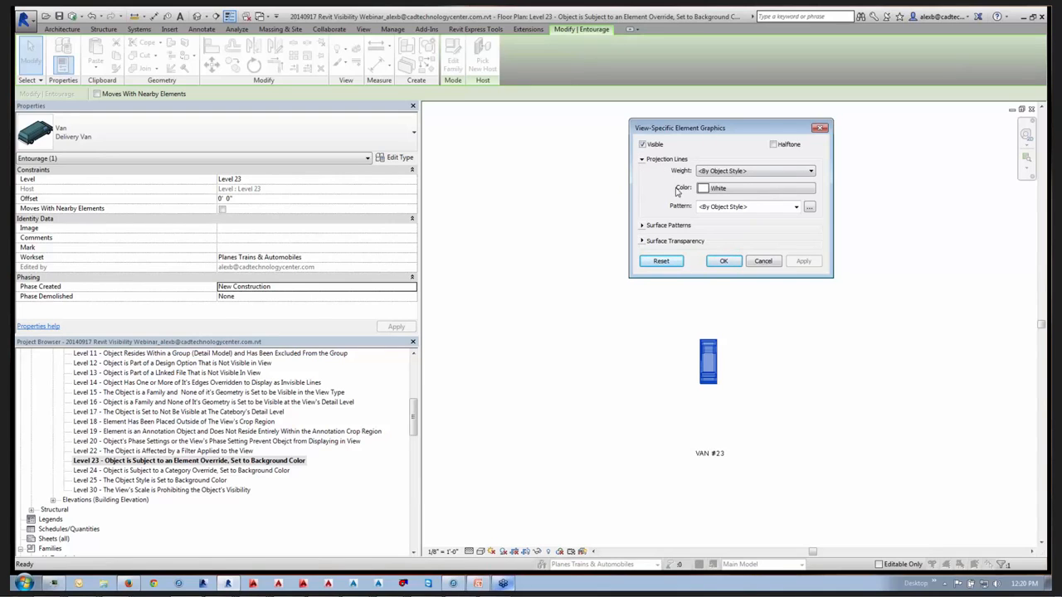
pyautogui.click(715, 189)
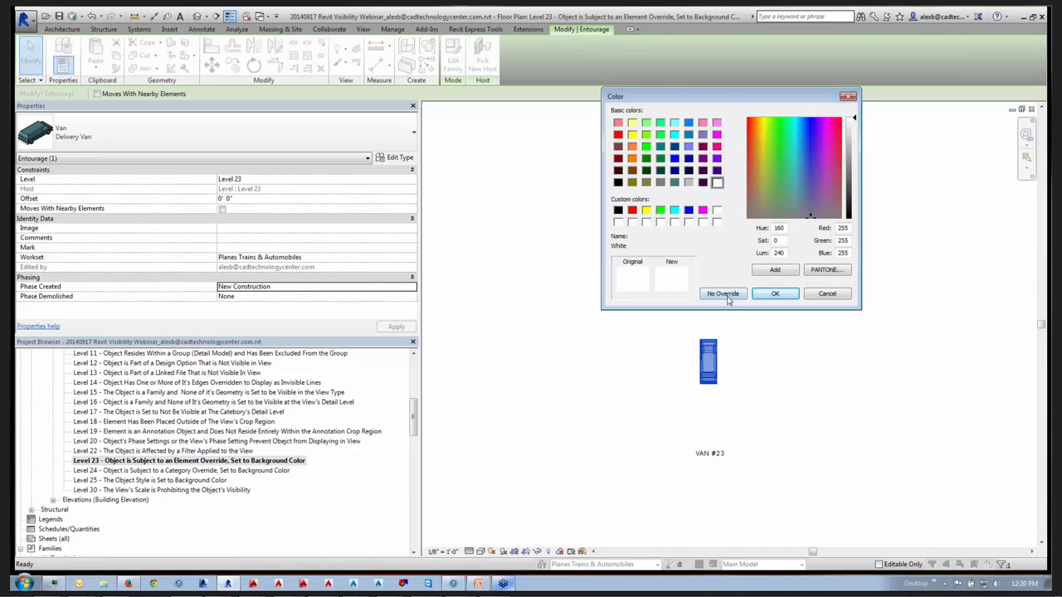
pyautogui.click(720, 294)
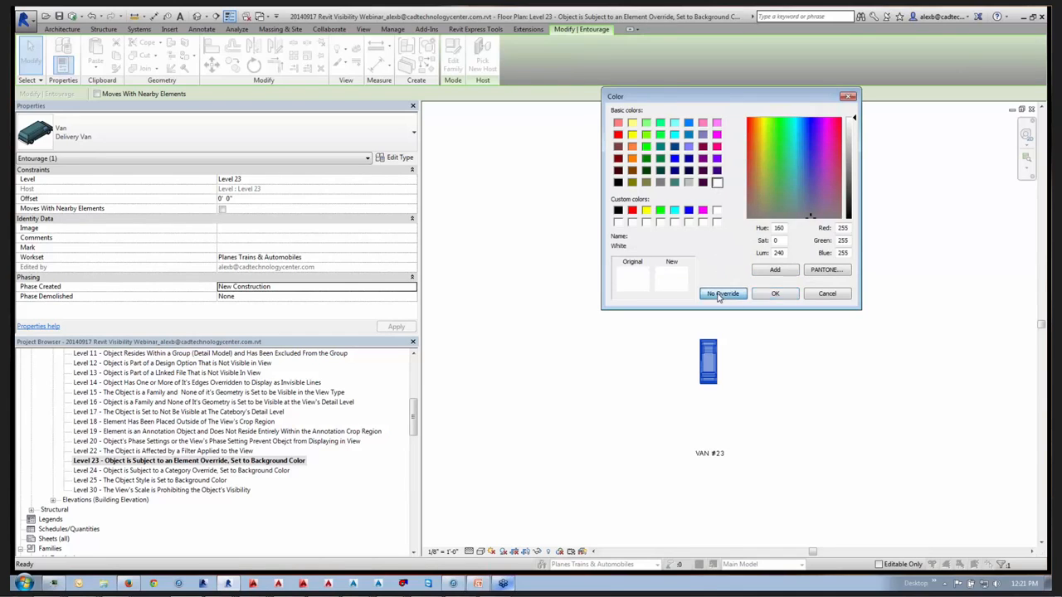
pyautogui.click(724, 262)
pyautogui.click(859, 409)
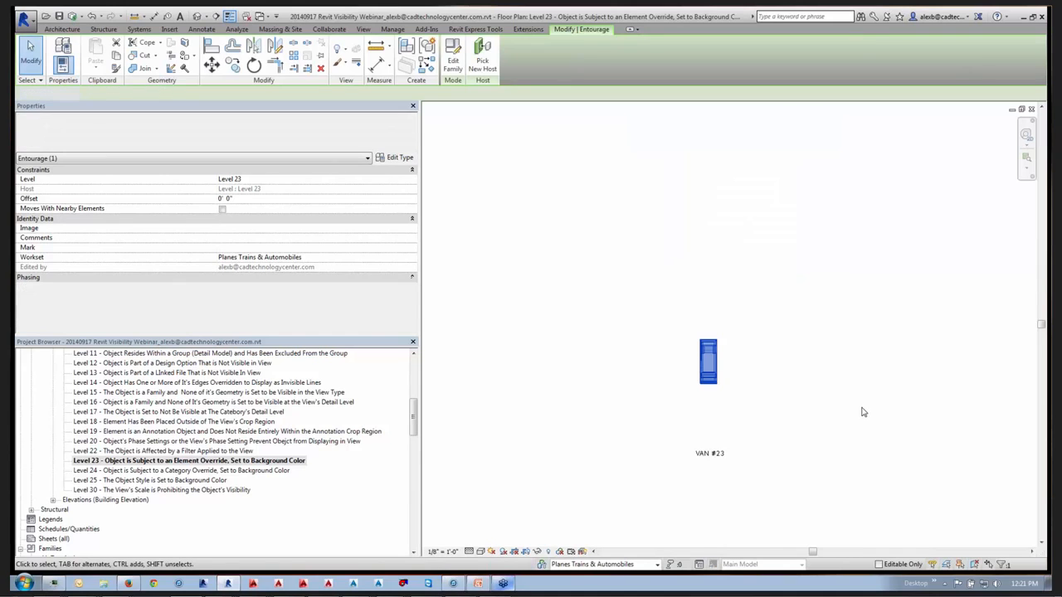
pyautogui.scroll(5, 708, 393)
pyautogui.moveTo(745, 474); pyautogui.dragTo(680, 462, button='middle')
pyautogui.scroll(-1, 679, 462)
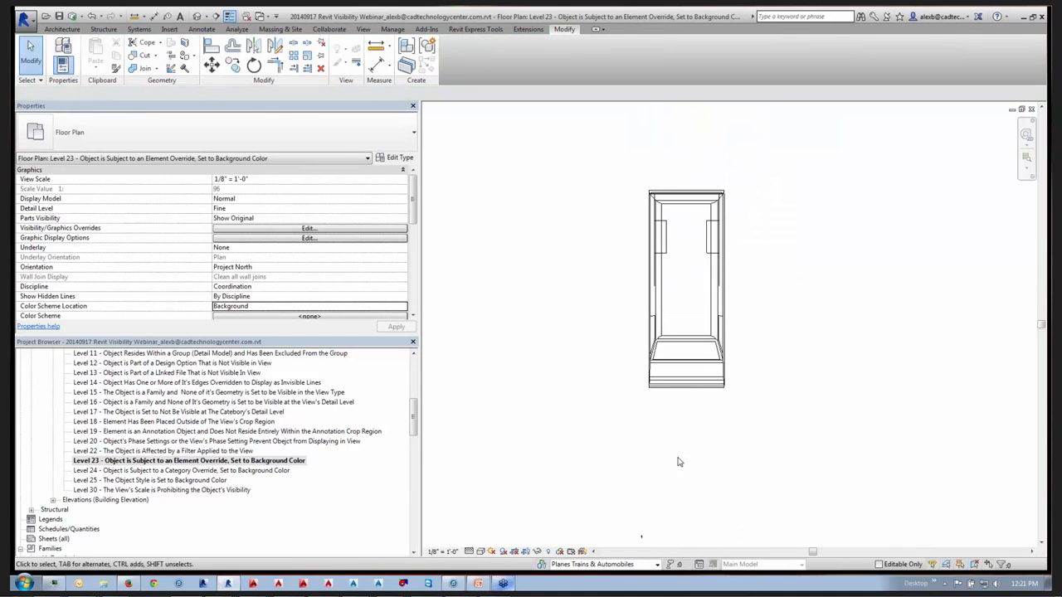
# Open the Level 24 floor plan, window-select the area around the VAN #24 label, and filter the selection to Generic Models only.
pyautogui.click(144, 472)
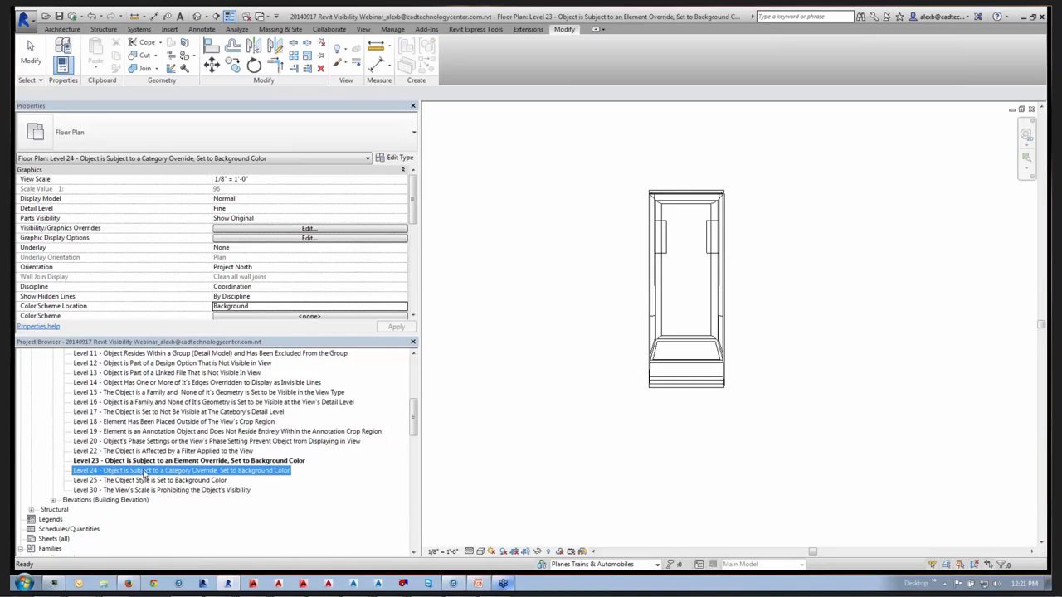
pyautogui.doubleClick(144, 471)
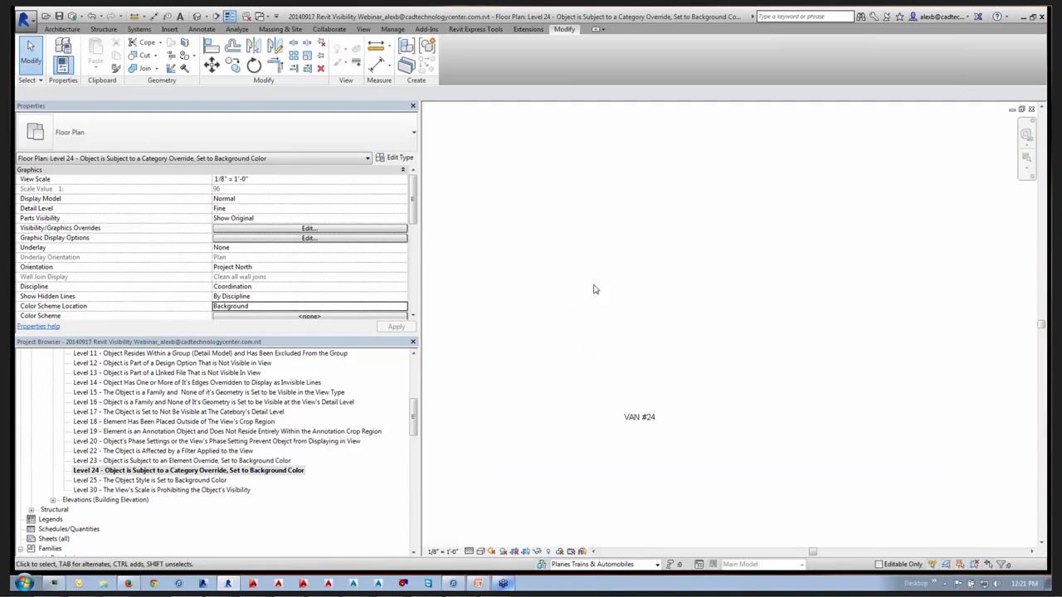
pyautogui.moveTo(656, 375); pyautogui.dragTo(748, 468)
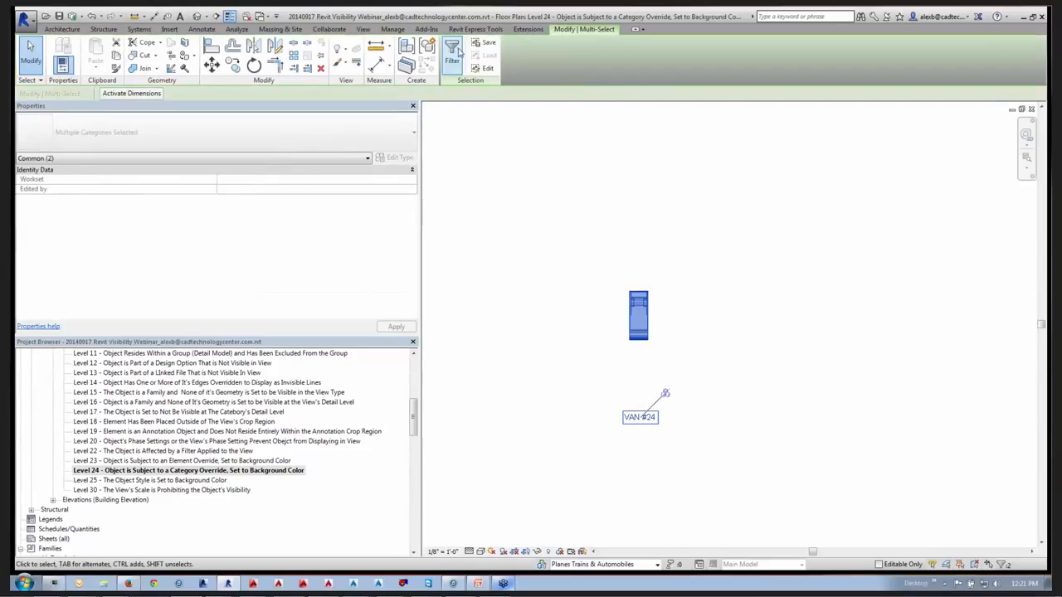
pyautogui.click(457, 53)
pyautogui.click(611, 244)
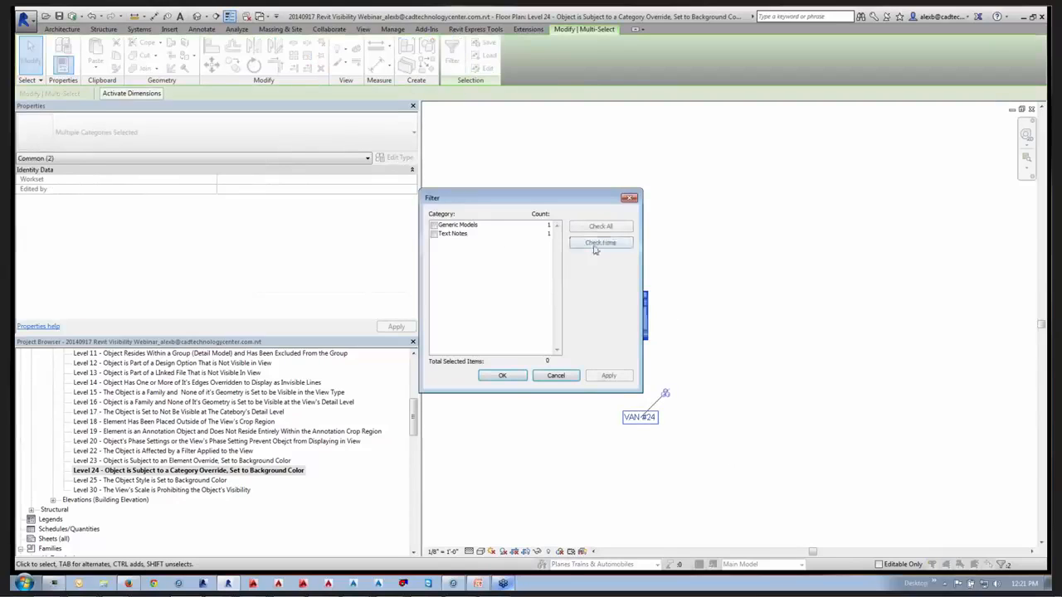
pyautogui.click(433, 225)
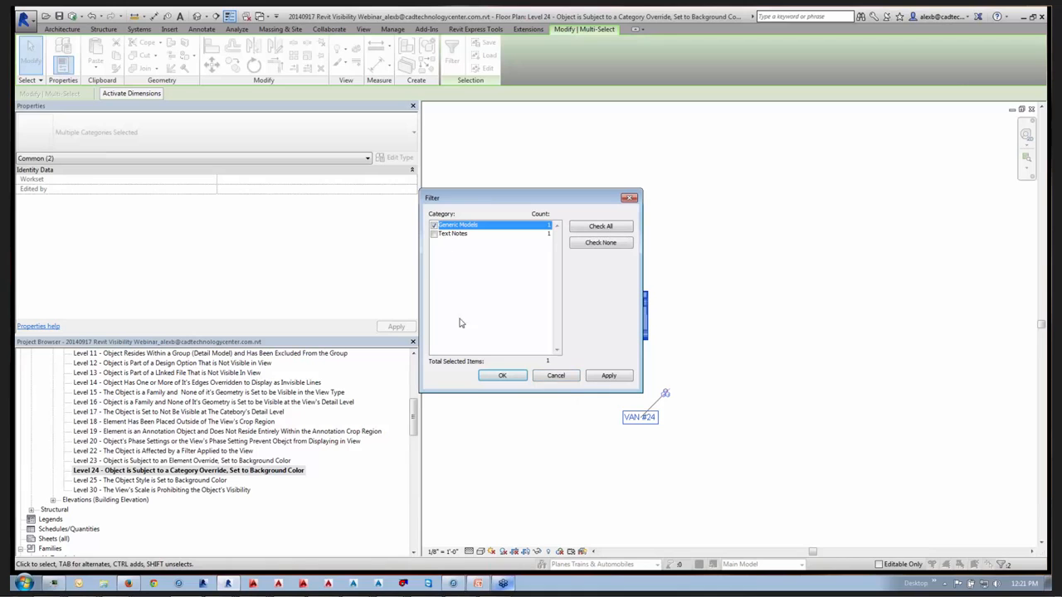
pyautogui.click(501, 375)
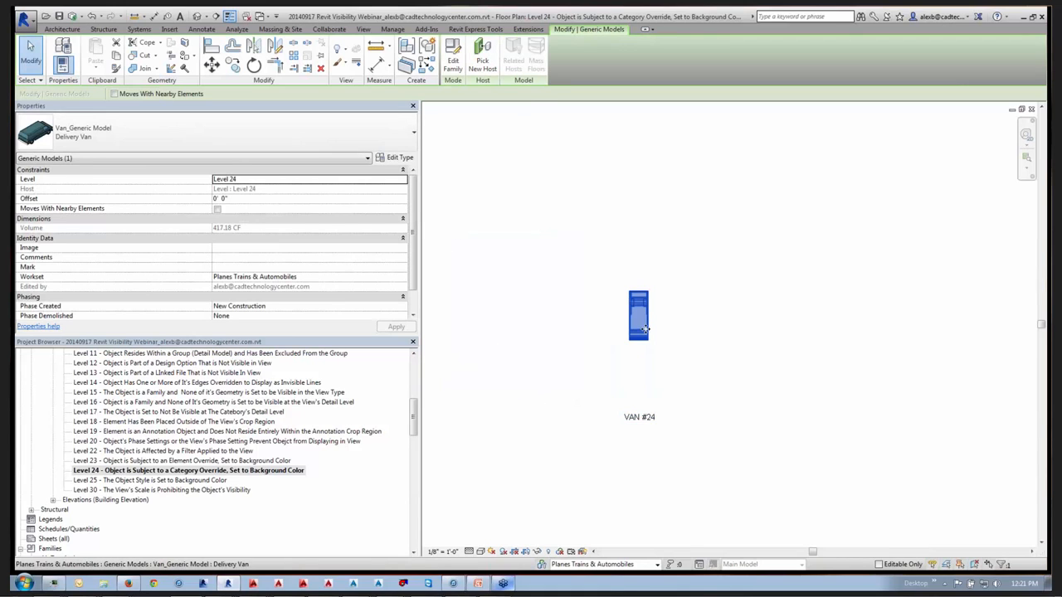
# Override the selected van's graphics by category, setting both the projection line and cut line colors to No Override.
pyautogui.rightClick(645, 329)
pyautogui.moveTo(686, 396)
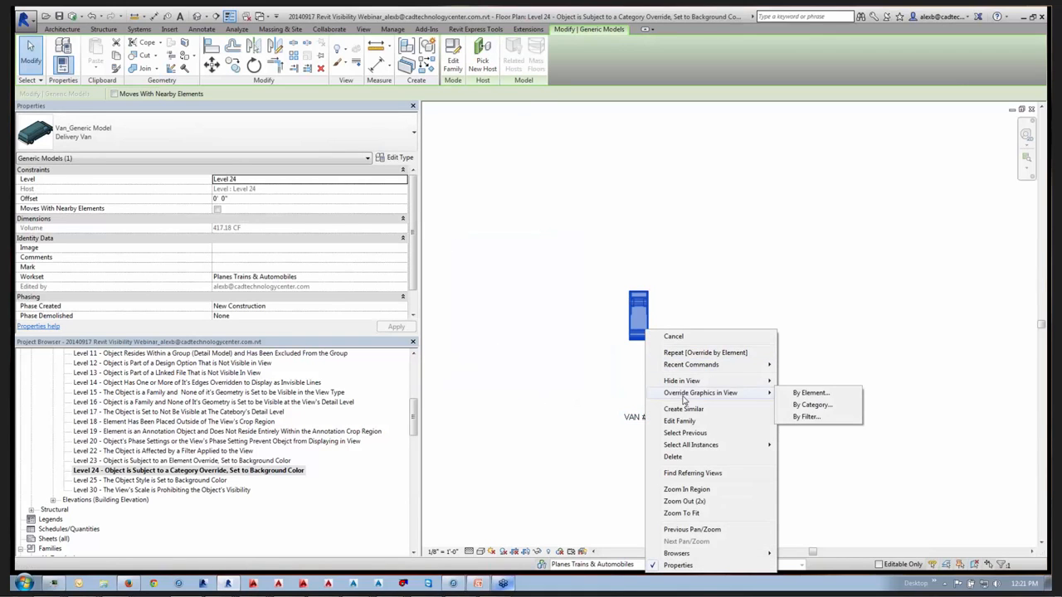
pyautogui.click(800, 405)
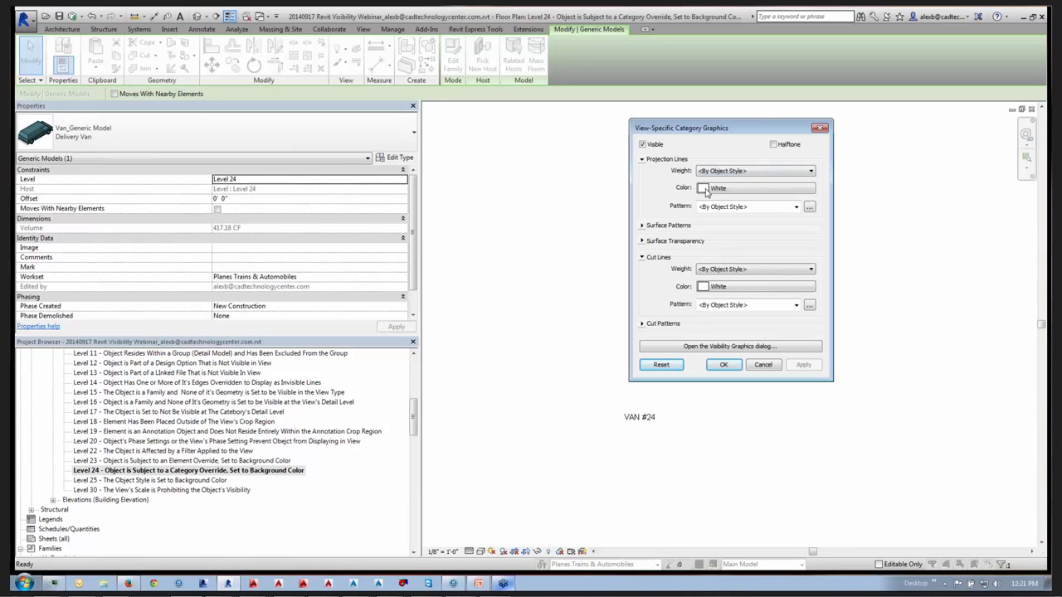
pyautogui.click(706, 190)
pyautogui.click(719, 348)
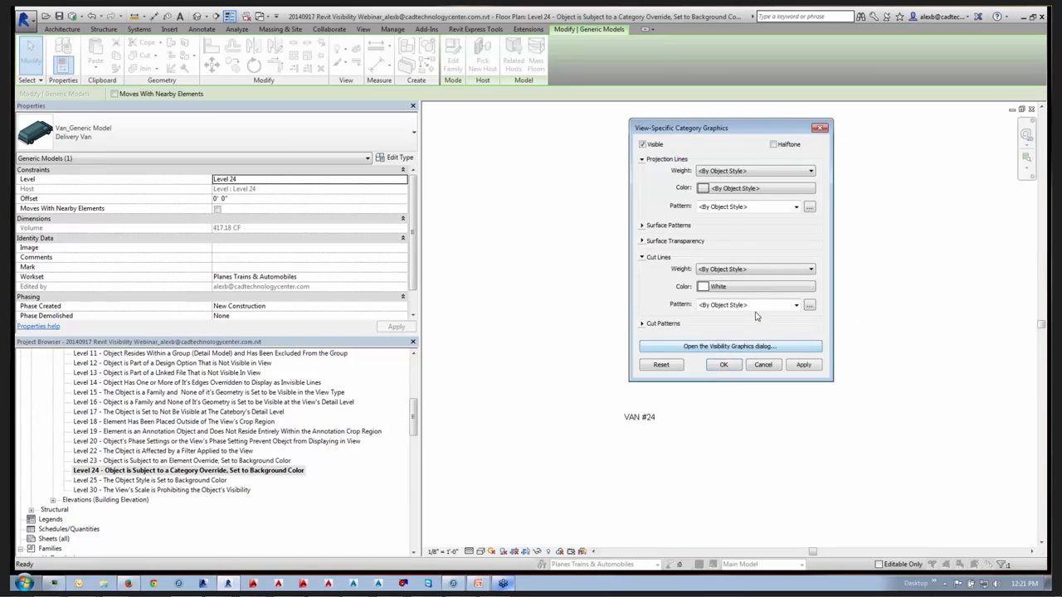
pyautogui.click(709, 287)
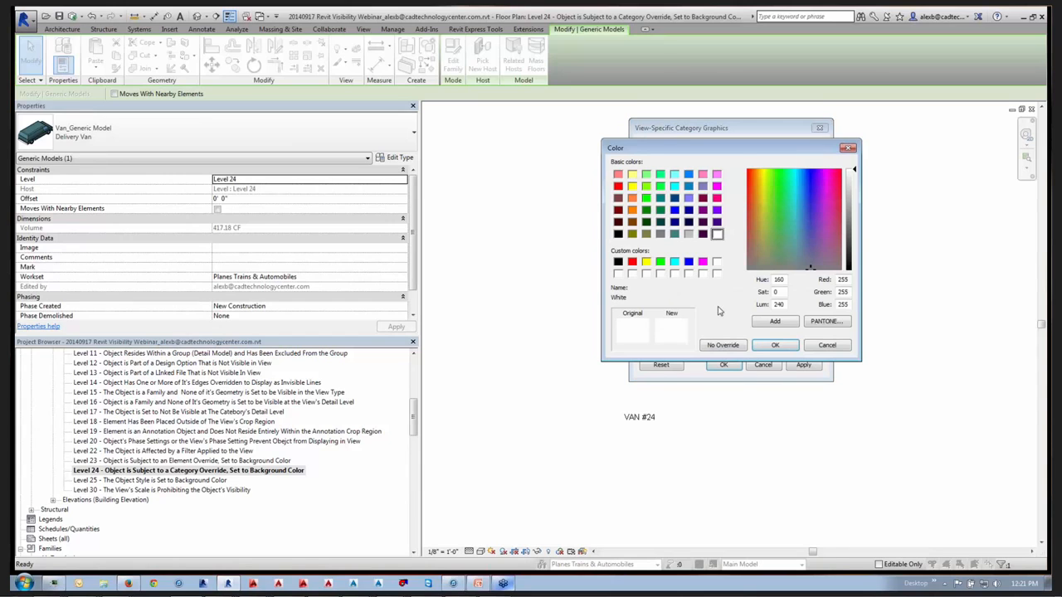
pyautogui.click(720, 347)
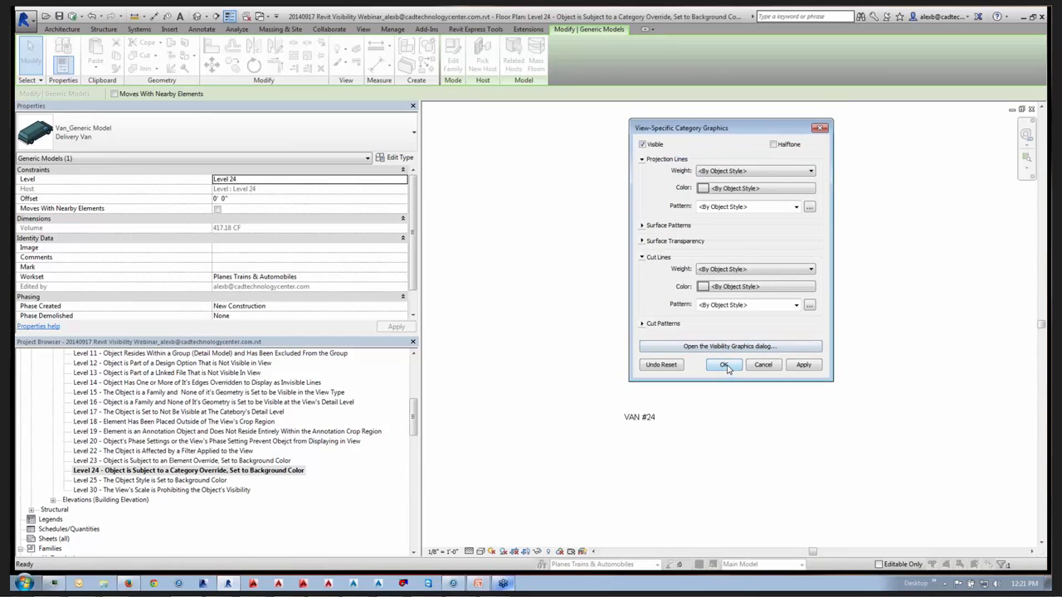
pyautogui.click(725, 365)
pyautogui.click(670, 346)
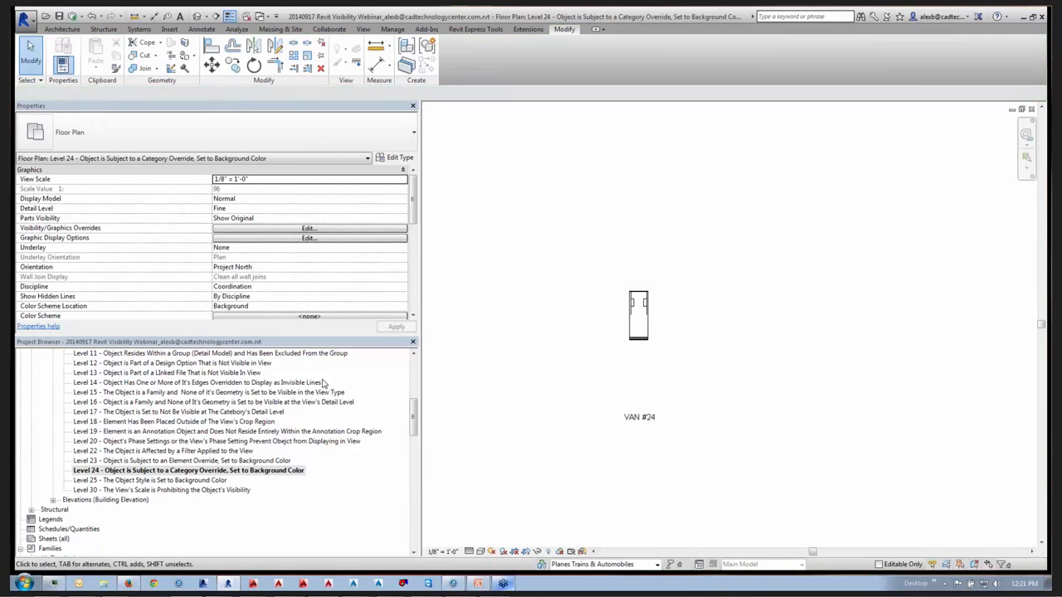
# Open the Level 25 floor plan and expand the Entourage category in the Object Styles for model objects.
pyautogui.doubleClick(98, 481)
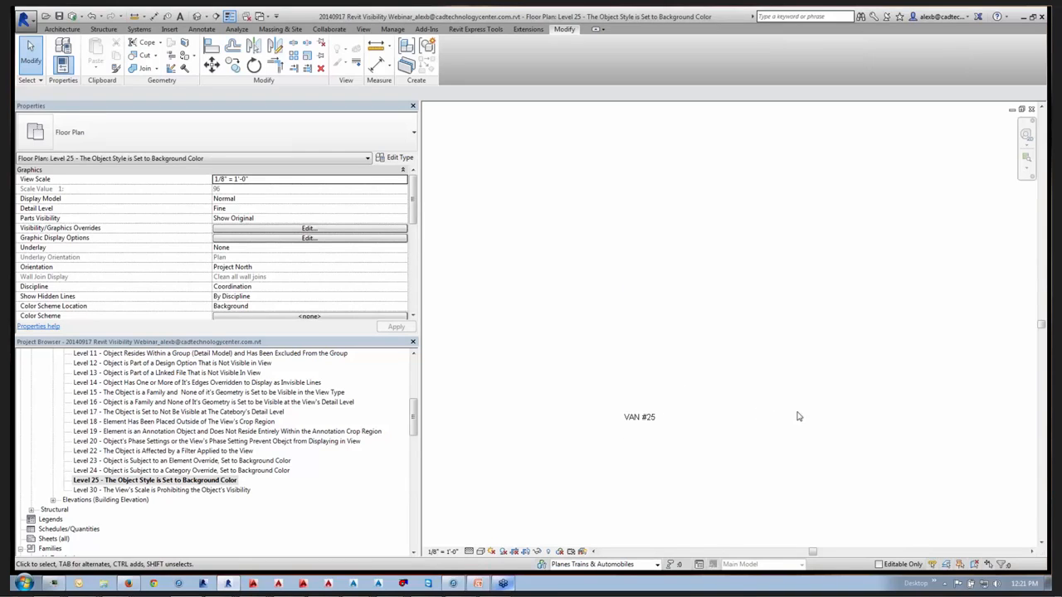
pyautogui.click(390, 31)
pyautogui.click(88, 55)
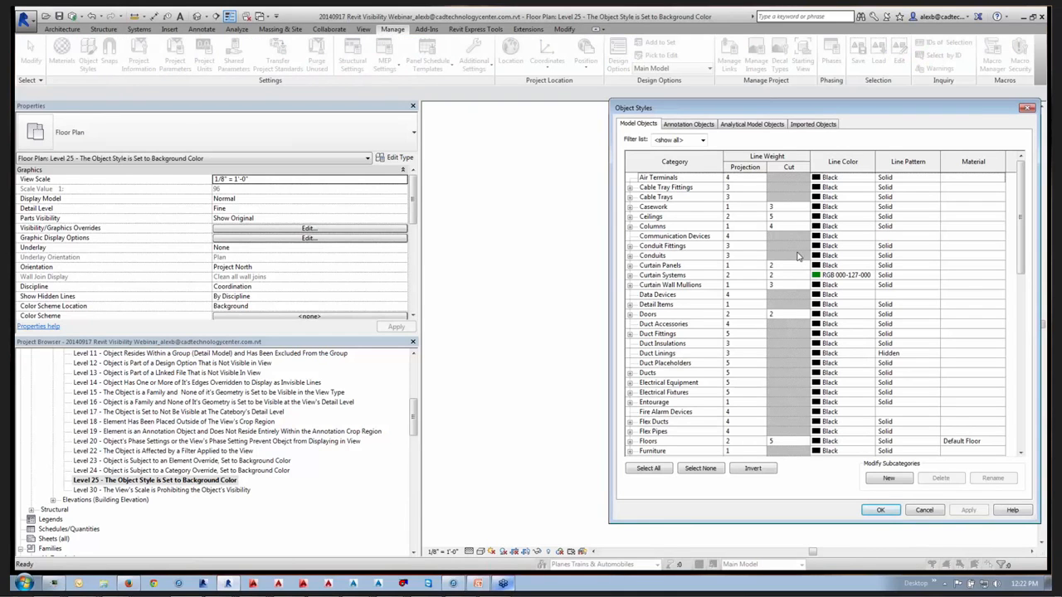
pyautogui.click(682, 305)
pyautogui.scroll(-2, 689, 323)
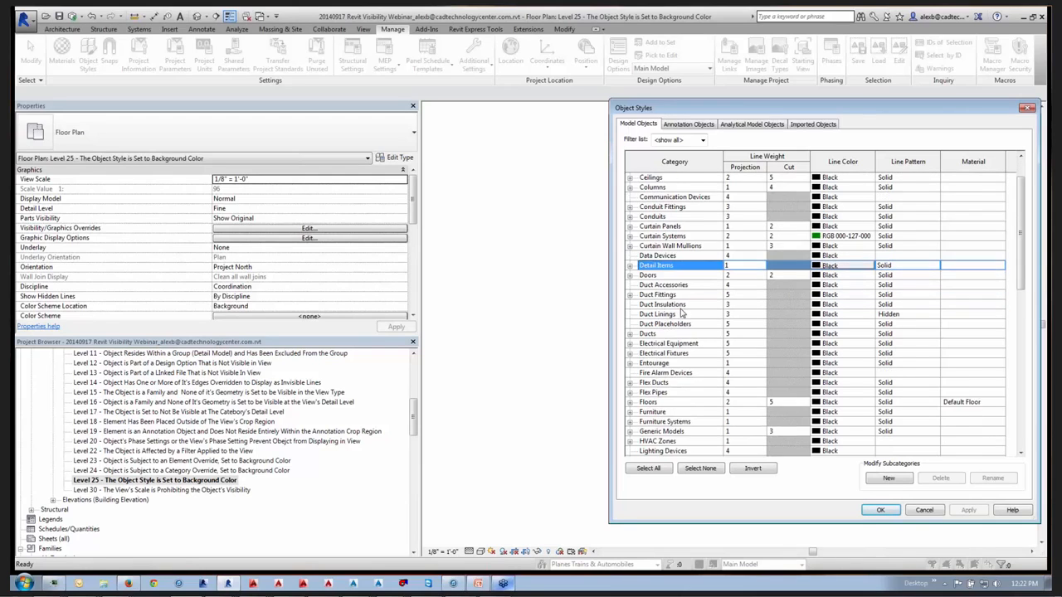
pyautogui.click(630, 345)
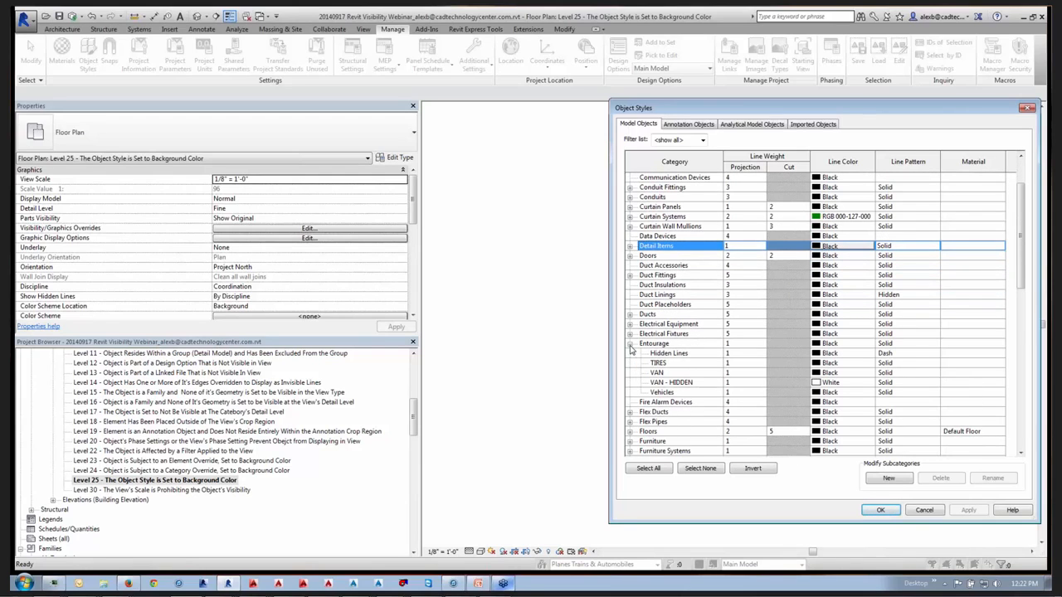
pyautogui.click(674, 383)
pyautogui.click(655, 344)
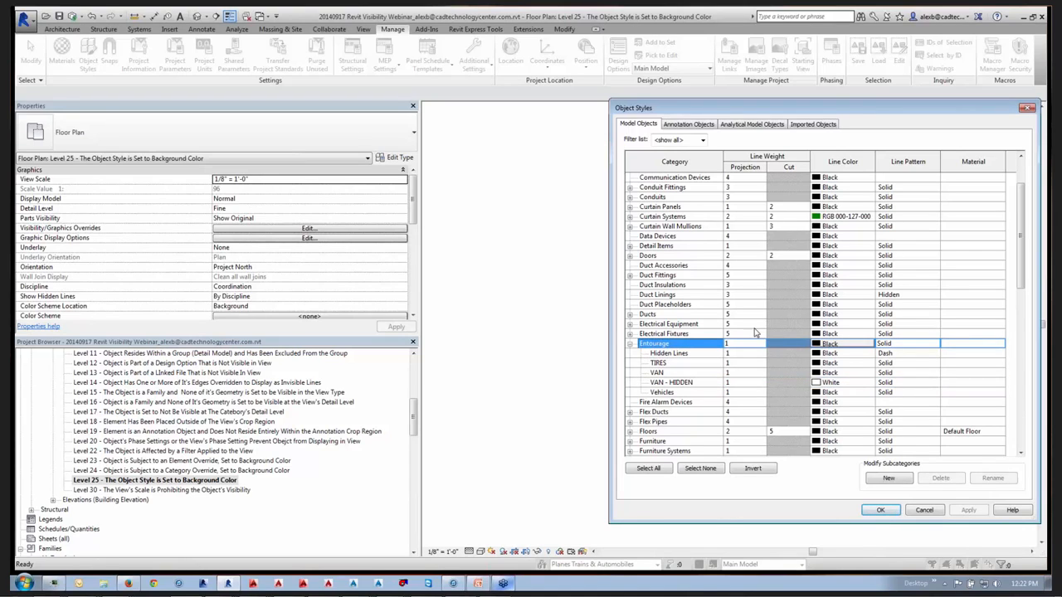
# Set the line color of the VAN - HIDDEN subcategory of Entourage to Black and apply the object styles.
pyautogui.click(817, 384)
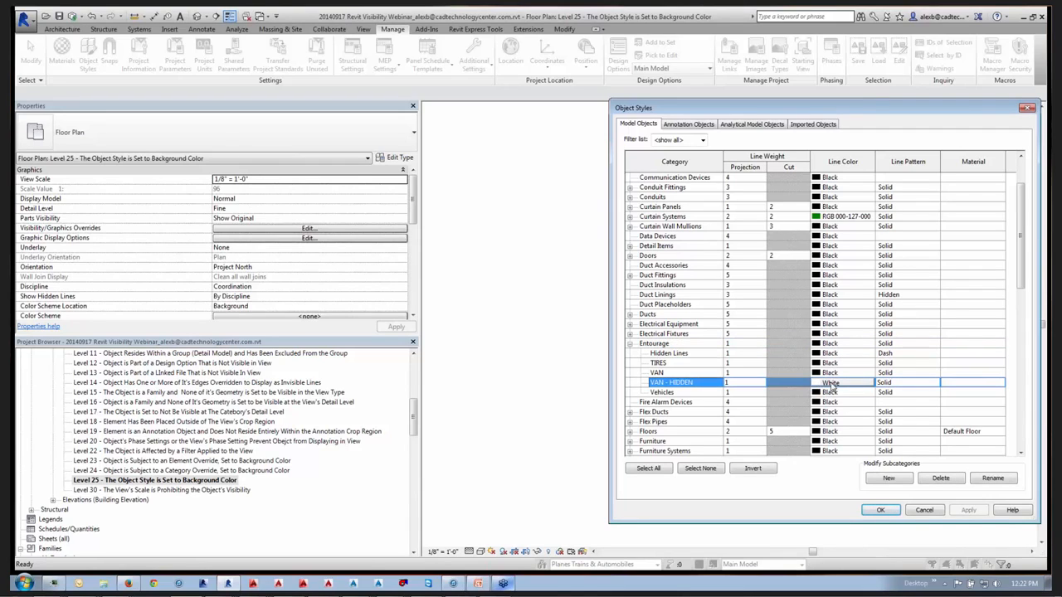
pyautogui.click(830, 384)
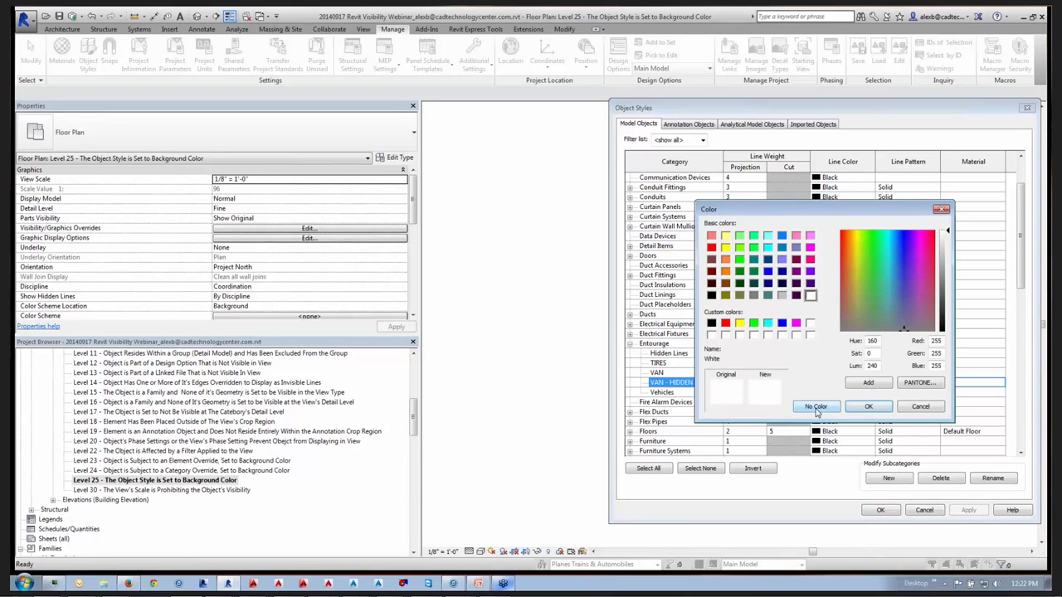
pyautogui.click(711, 324)
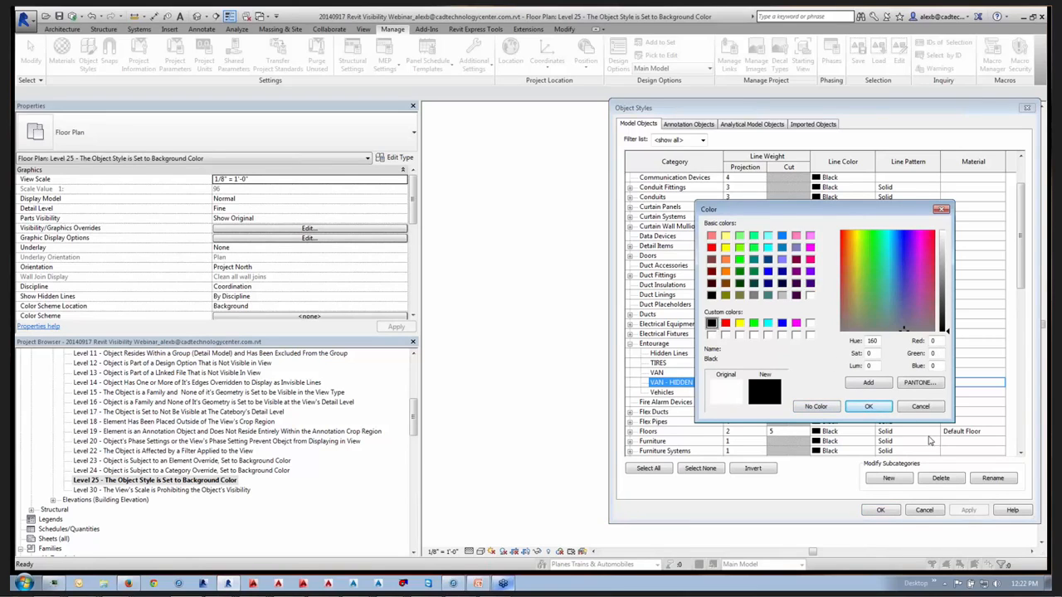
pyautogui.click(869, 406)
pyautogui.click(890, 513)
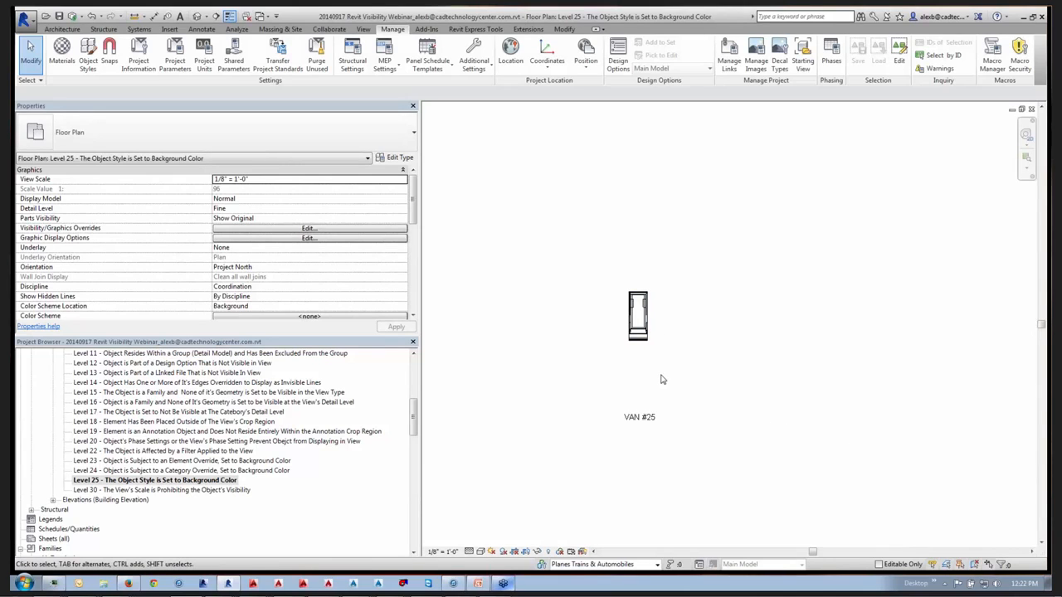
# Open the Level 30 floor plan and change its view scale to 1/8" = 1'-0", through 1/16" and 1/64", ending at 1" = 400'-0".
pyautogui.doubleClick(81, 491)
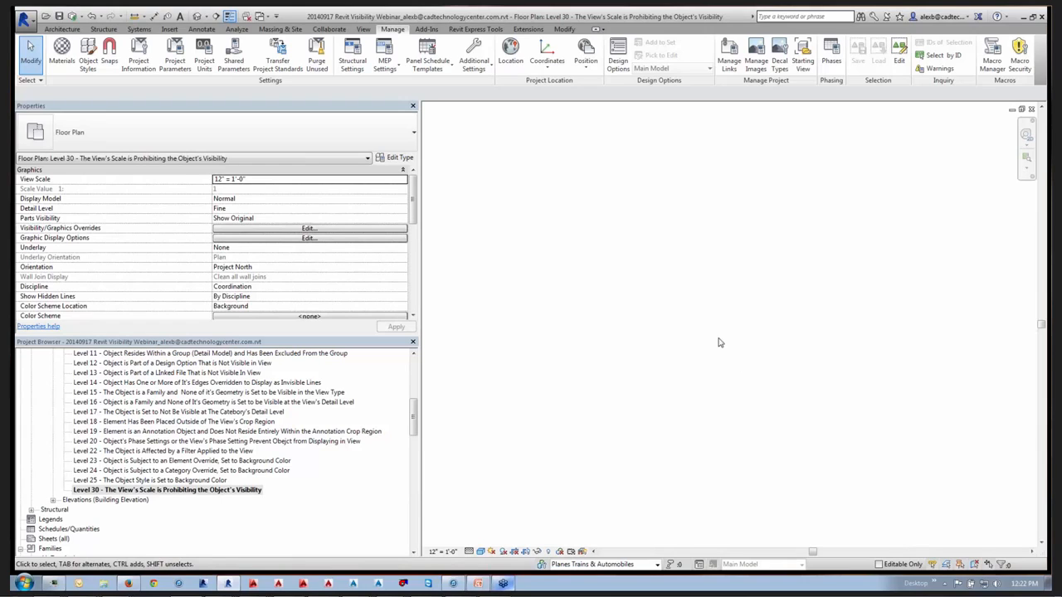
pyautogui.click(440, 552)
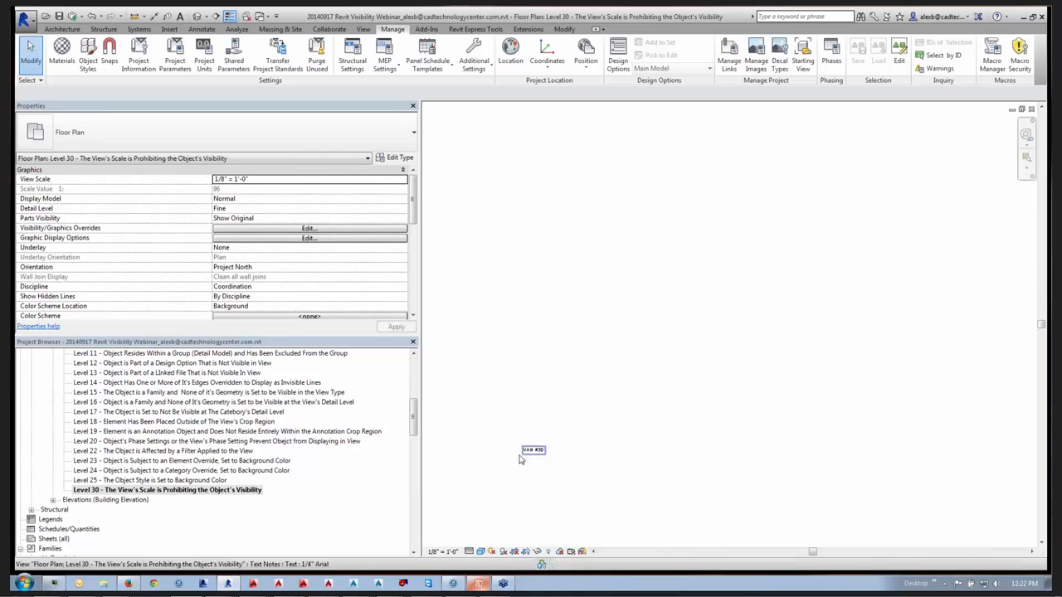
pyautogui.moveTo(530, 470); pyautogui.dragTo(641, 479, button='middle')
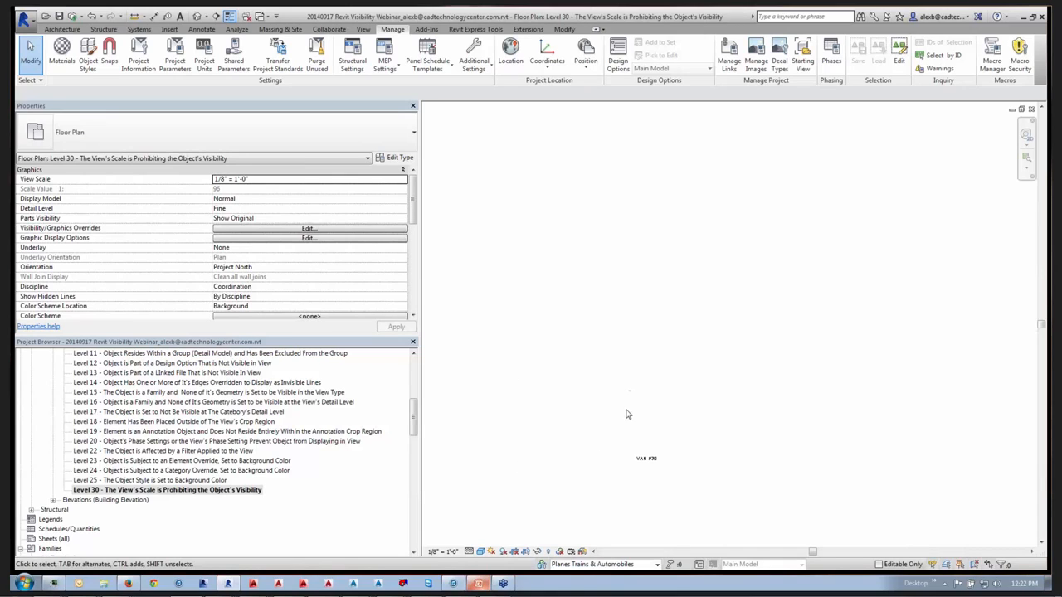
pyautogui.click(445, 552)
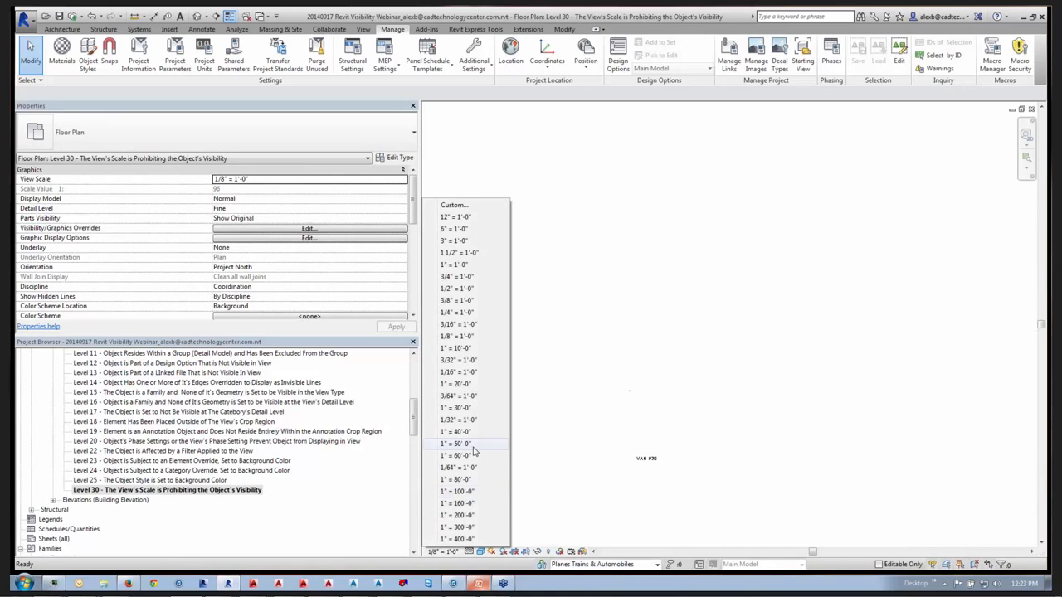
pyautogui.click(458, 375)
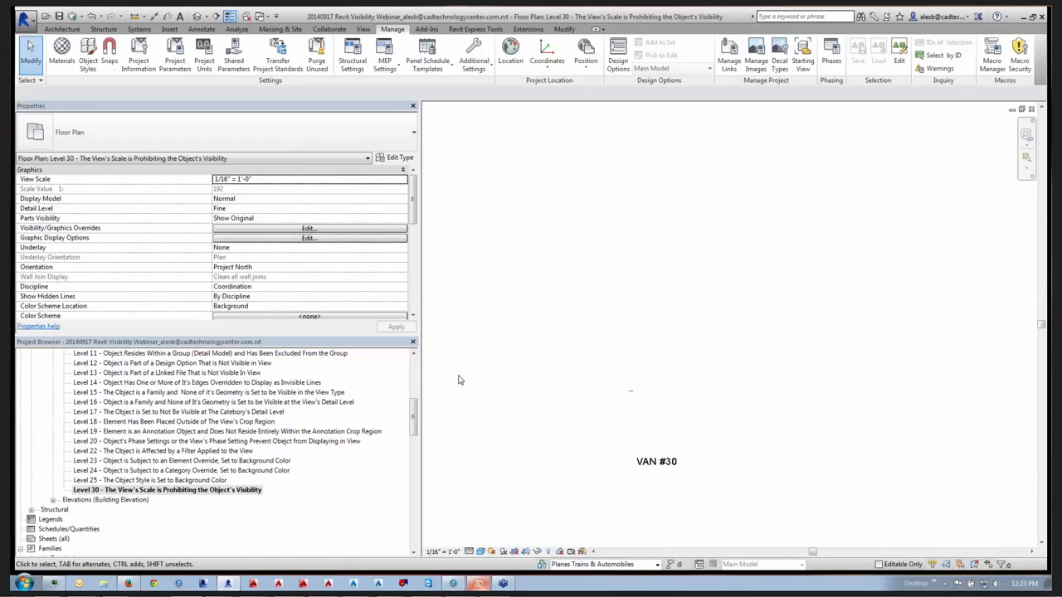
pyautogui.click(448, 552)
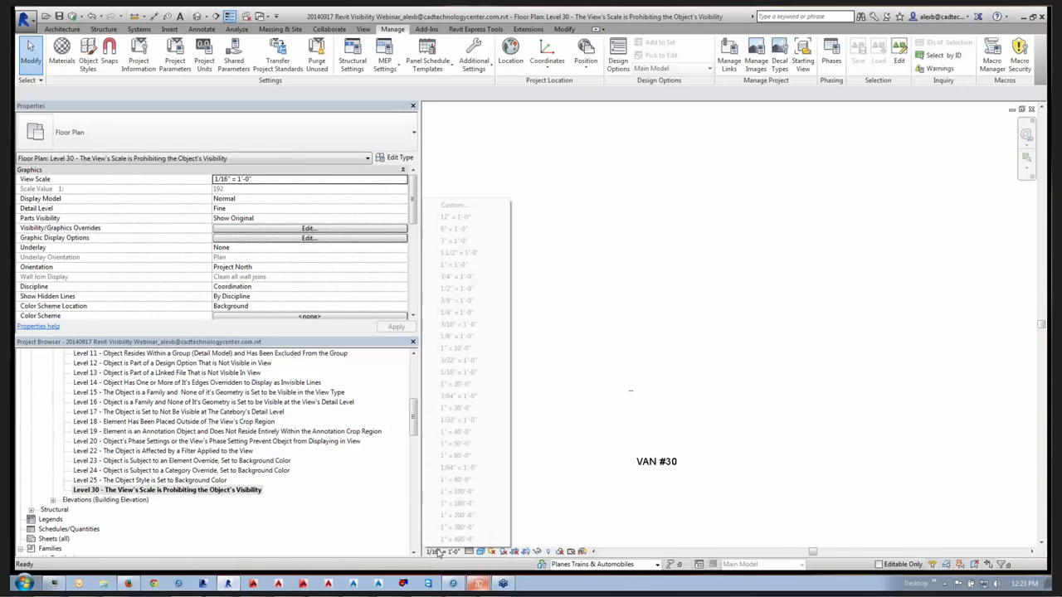
pyautogui.click(458, 467)
pyautogui.click(441, 553)
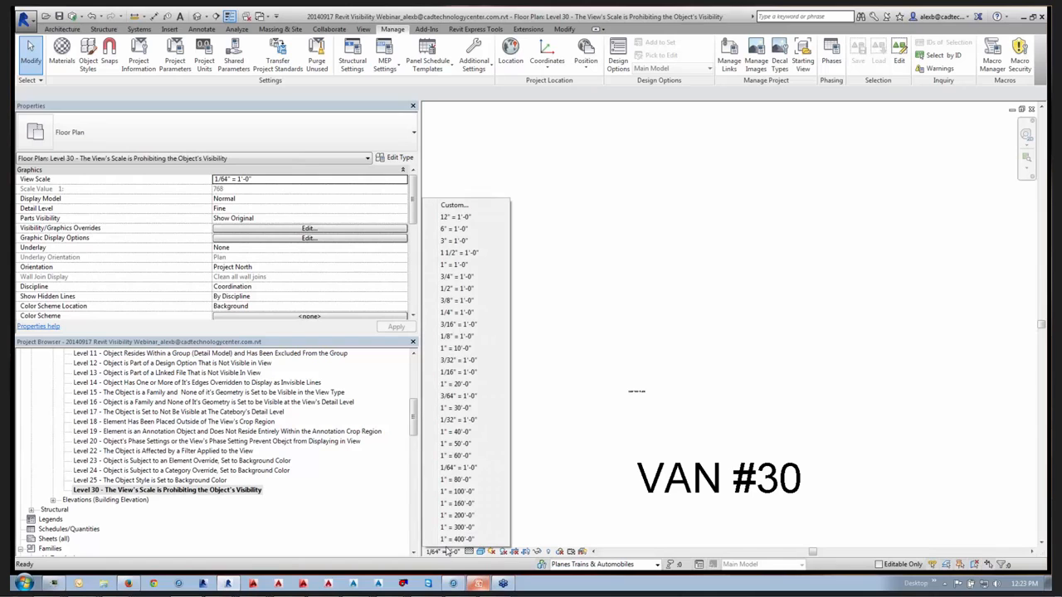
pyautogui.click(456, 540)
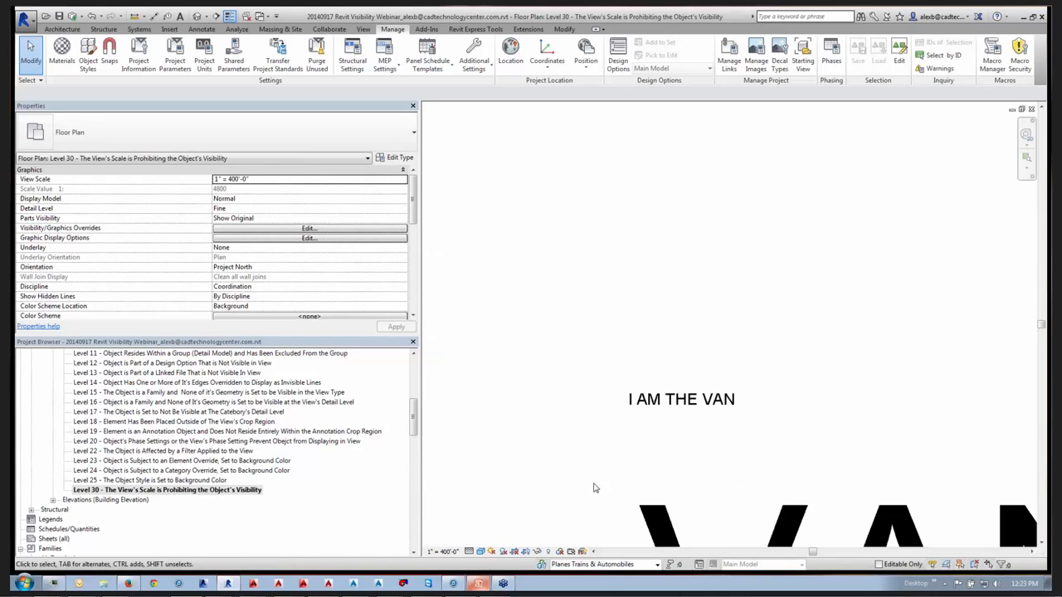
# Select the I AM THE VAN text note to examine its type and extents, and clear the selection.
pyautogui.click(694, 398)
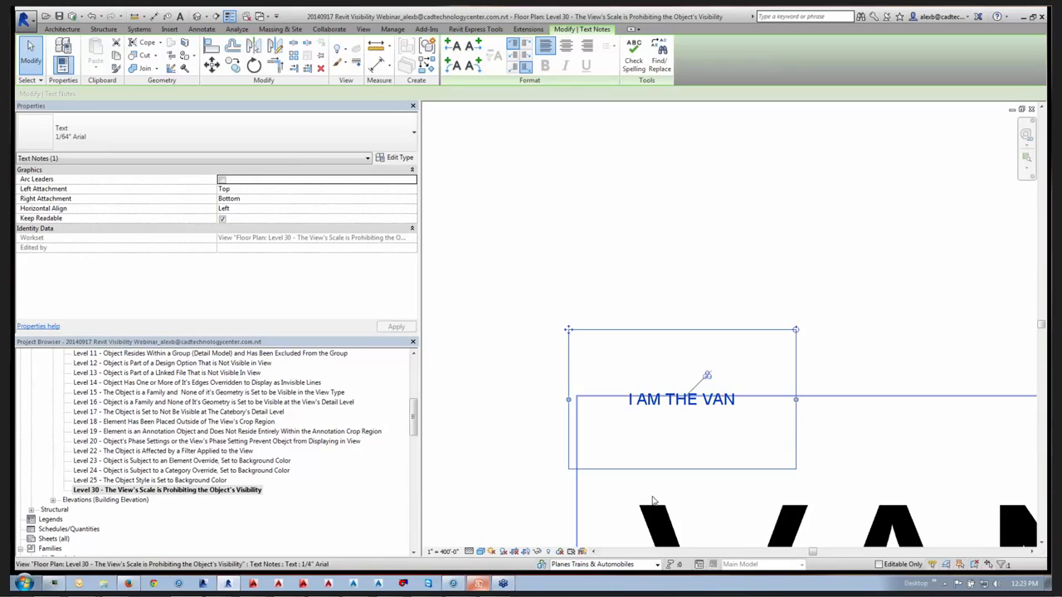
pyautogui.click(651, 421)
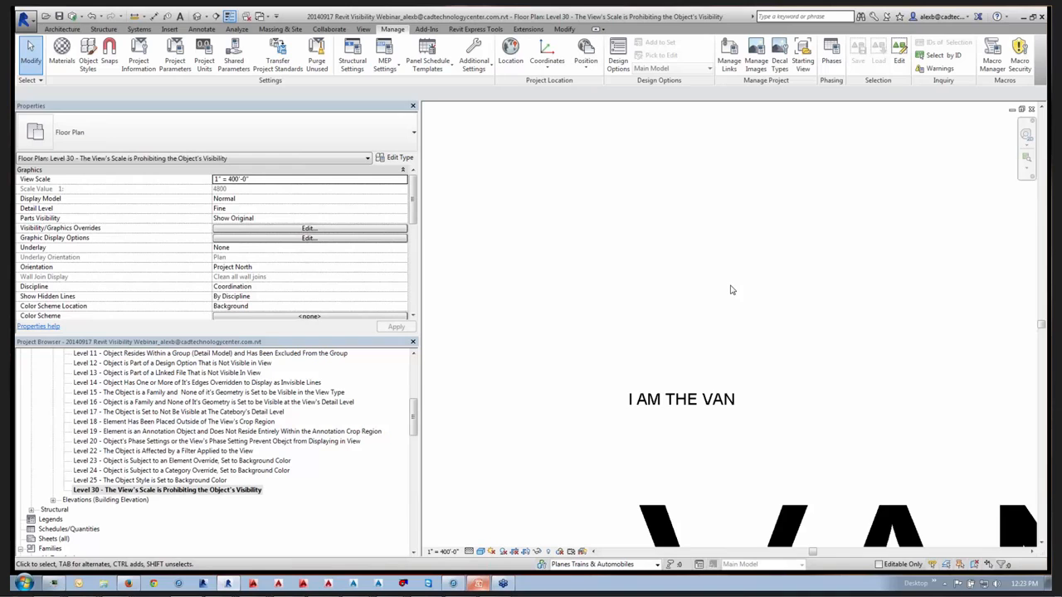
pyautogui.scroll(-2, 675, 294)
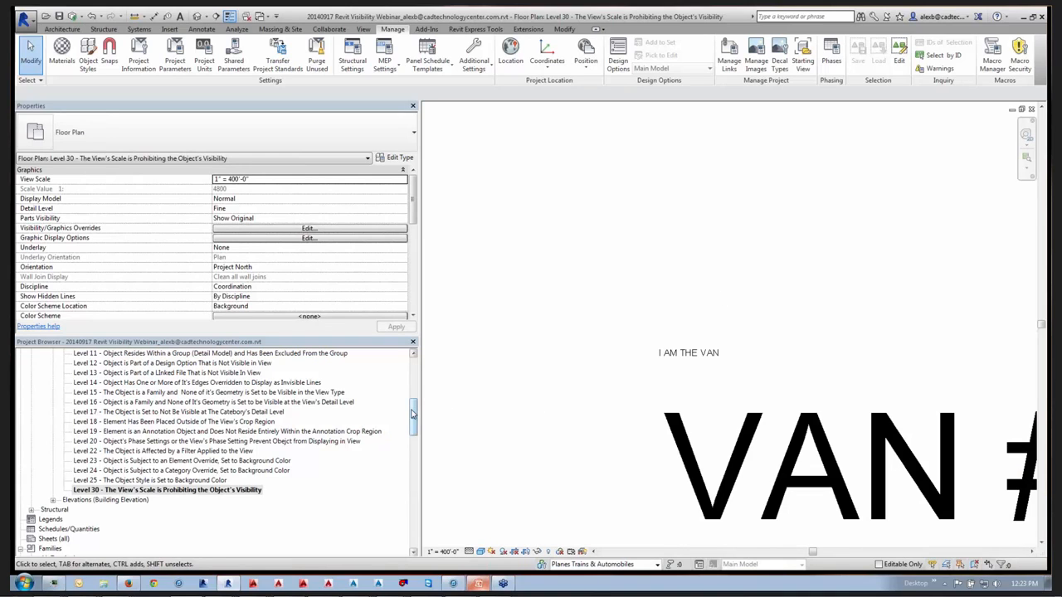
# Open the Level 15 floor plan to view VAN #15, and switch to the Splash Page drafting view.
pyautogui.doubleClick(207, 391)
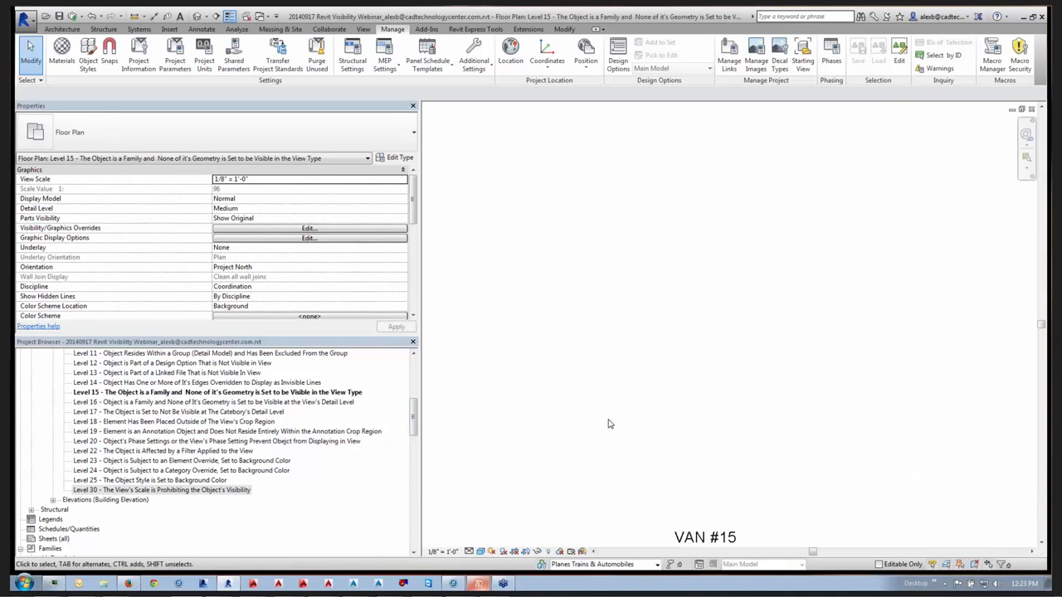
pyautogui.hotkey('ctrl', 'Tab')
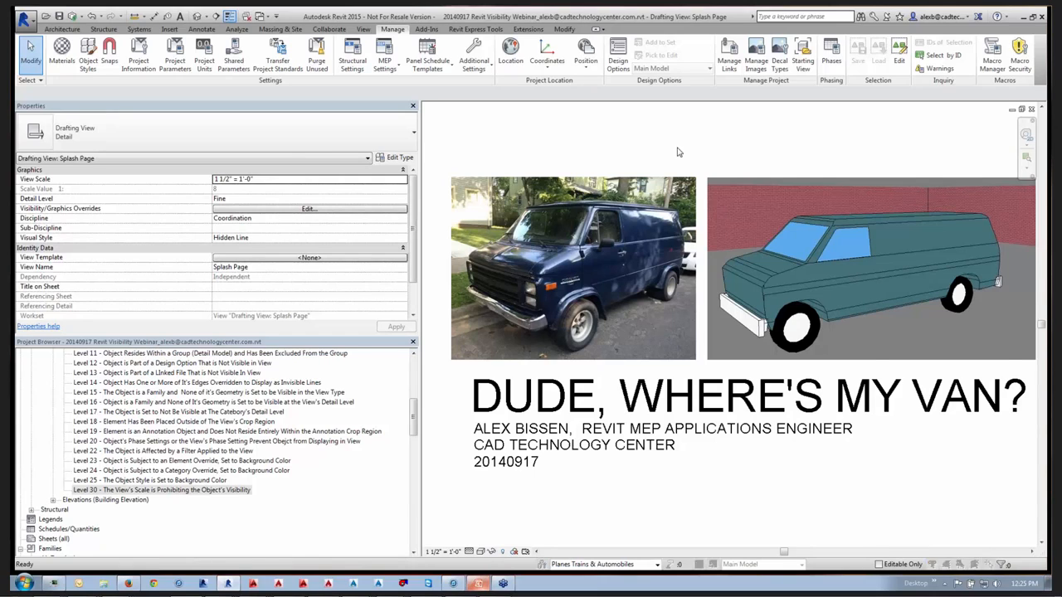
# Review the model category, filter and workset settings in the Splash Page's Visibility/Graphic Overrides without changing them.
pyautogui.click(308, 209)
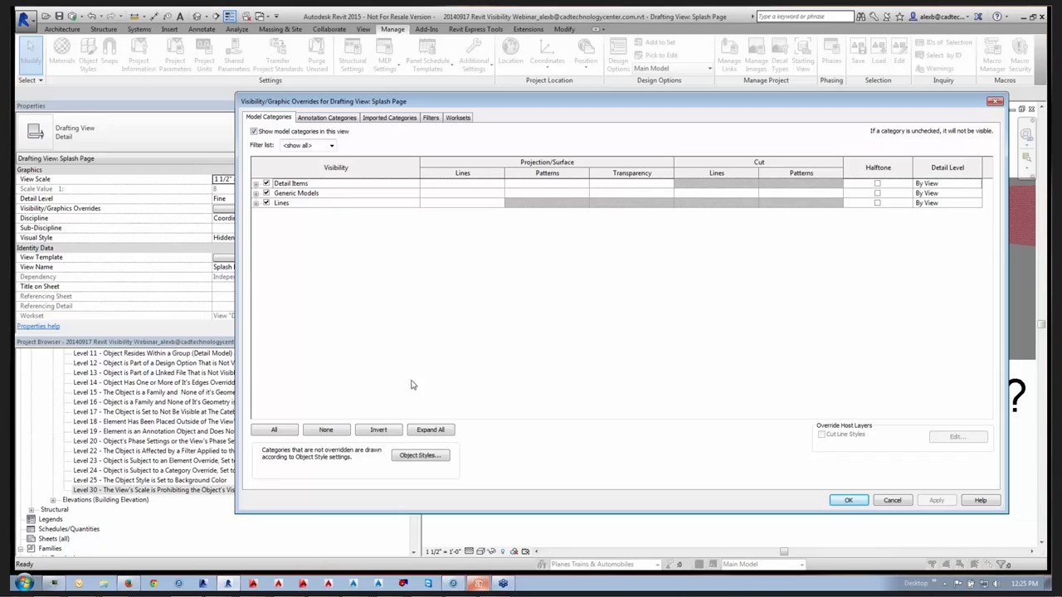
pyautogui.click(431, 119)
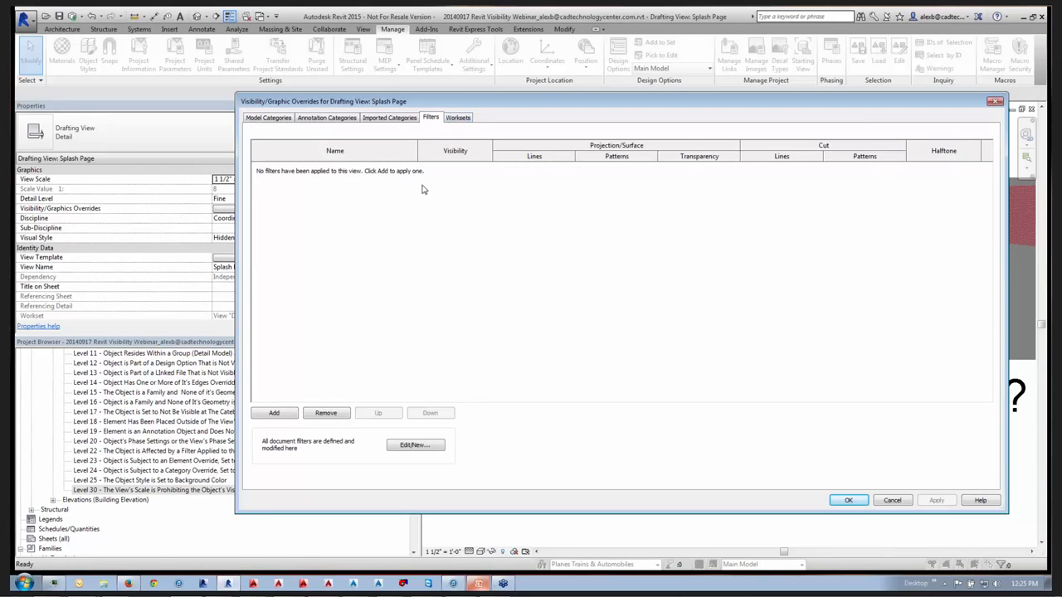
pyautogui.click(460, 119)
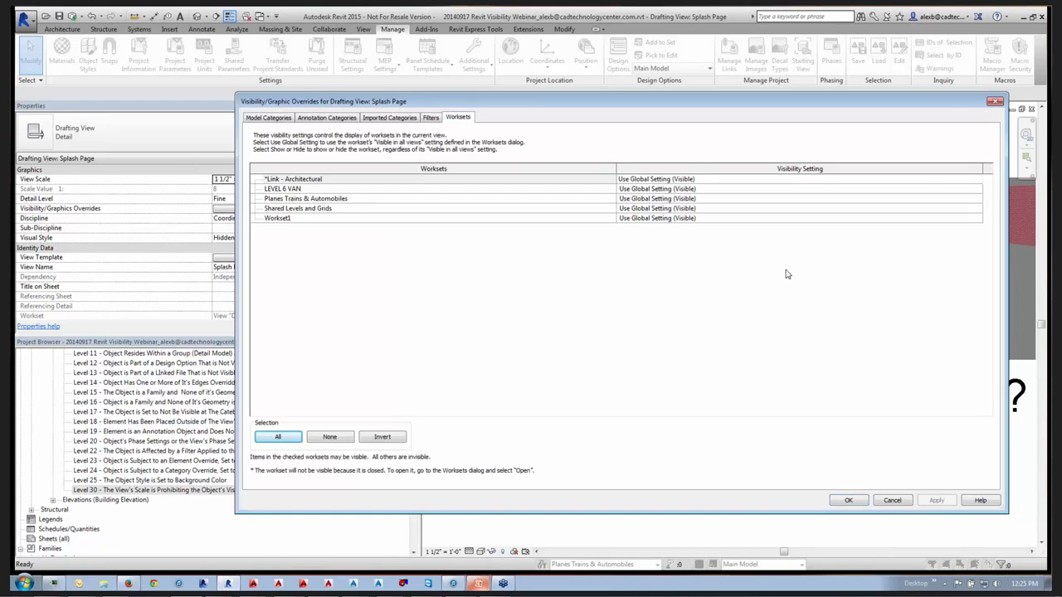
pyautogui.click(994, 101)
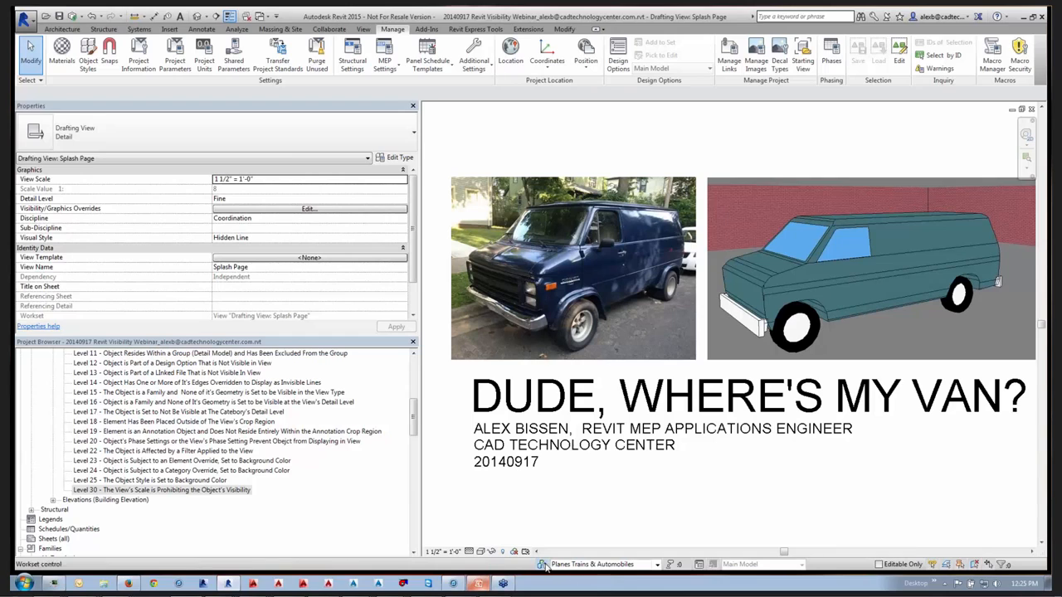
# Review the project's worksets and their visibility in all views, and briefly reveal hidden elements in the Splash Page view.
pyautogui.click(541, 564)
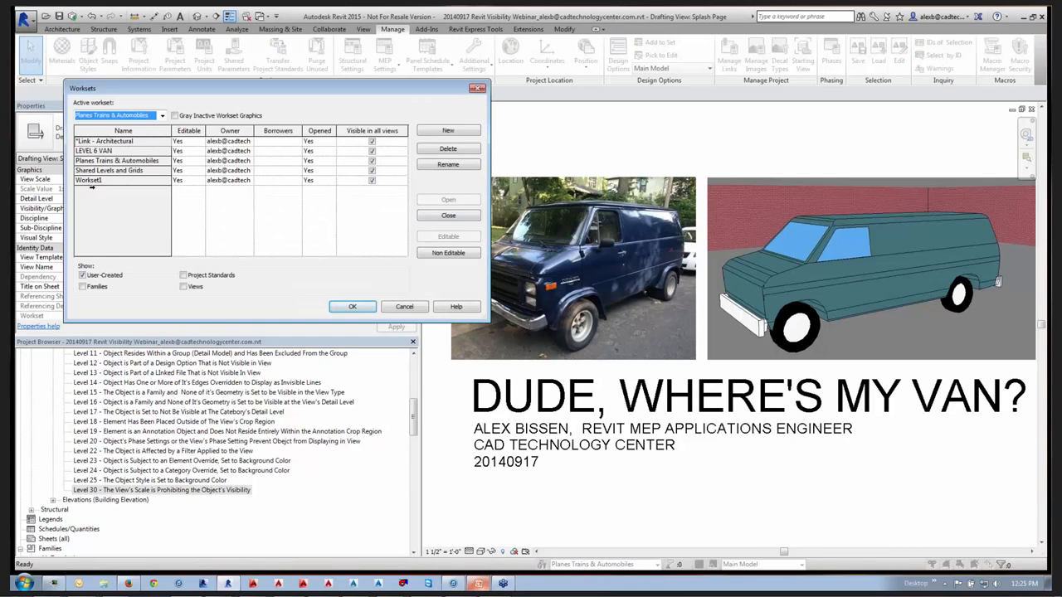
pyautogui.click(355, 308)
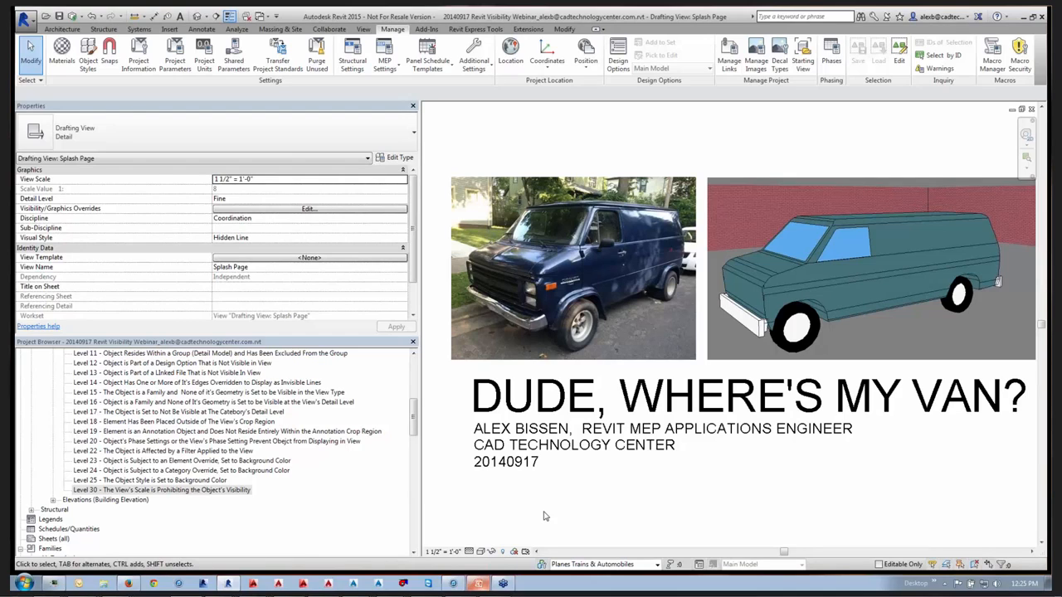
pyautogui.click(504, 552)
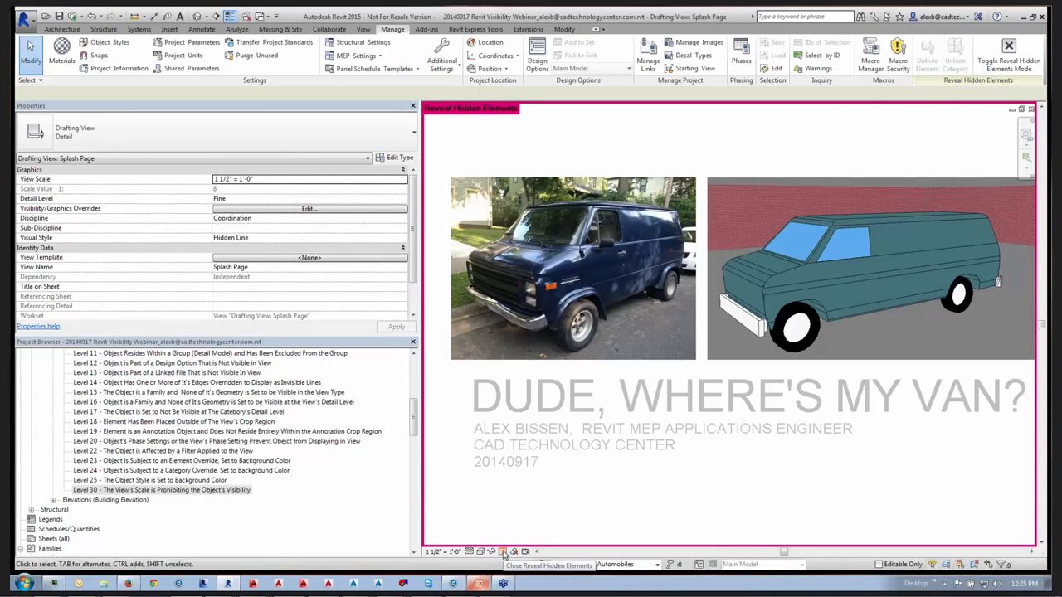
pyautogui.click(503, 552)
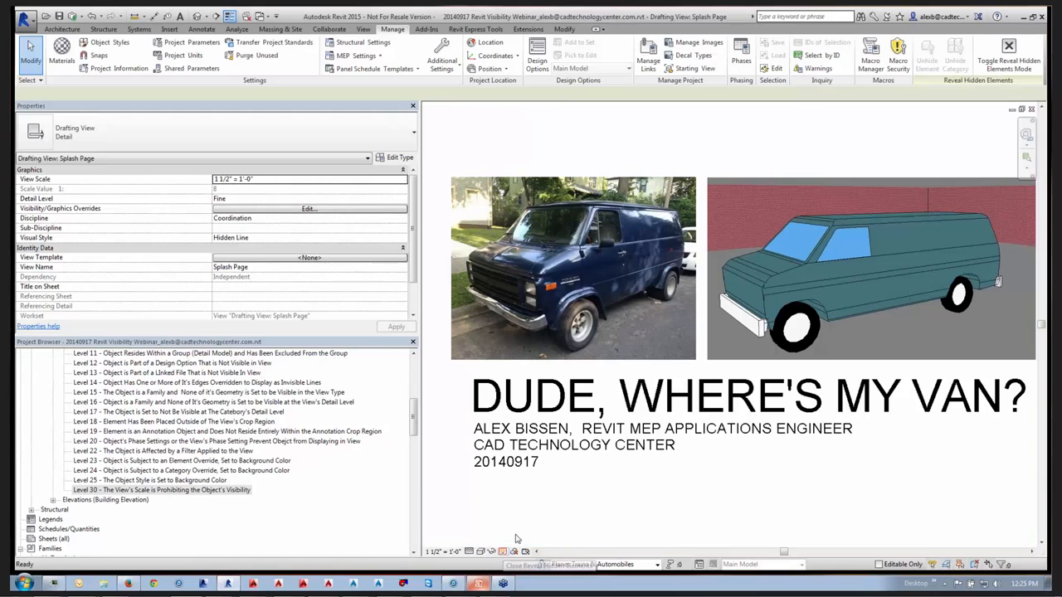